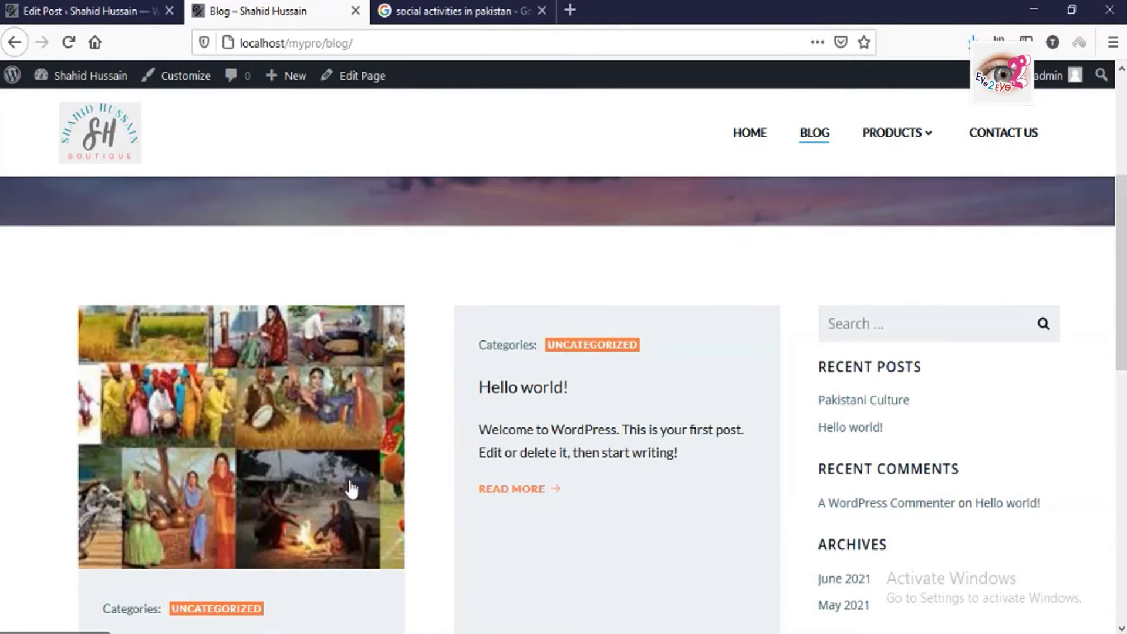
- Open the full Pakistani Culture post from the blog page
{"action": "scroll", "coordinate": [287, 411], "scroll_direction": "down", "scroll_amount": 4}
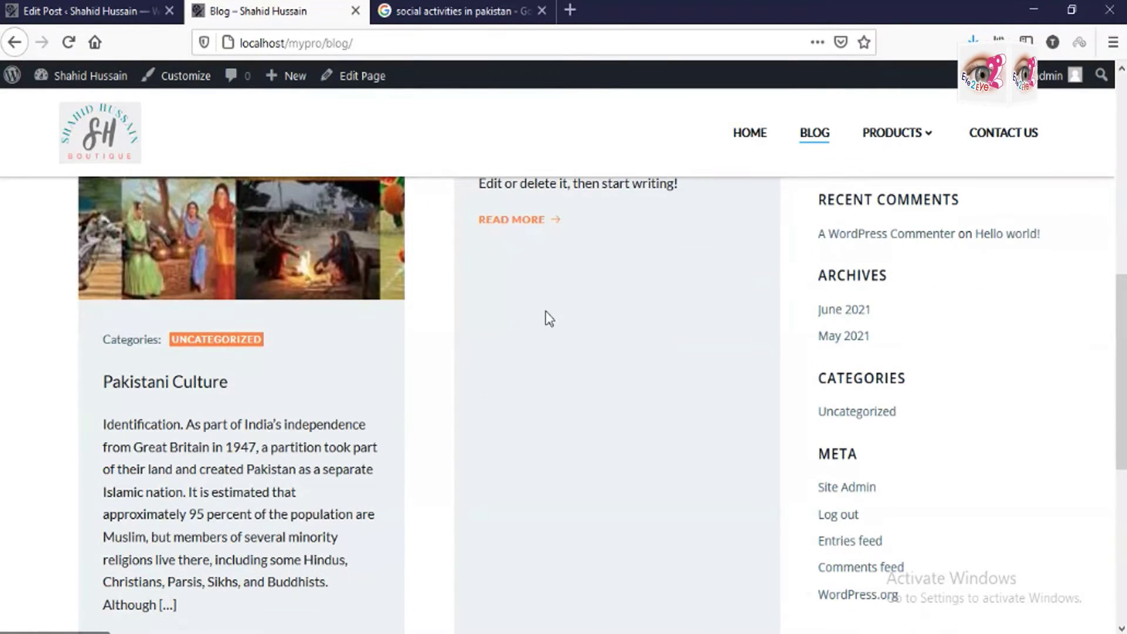
{"action": "scroll", "coordinate": [540, 315], "scroll_direction": "up", "scroll_amount": 1}
{"action": "scroll", "coordinate": [296, 478], "scroll_direction": "down", "scroll_amount": 2}
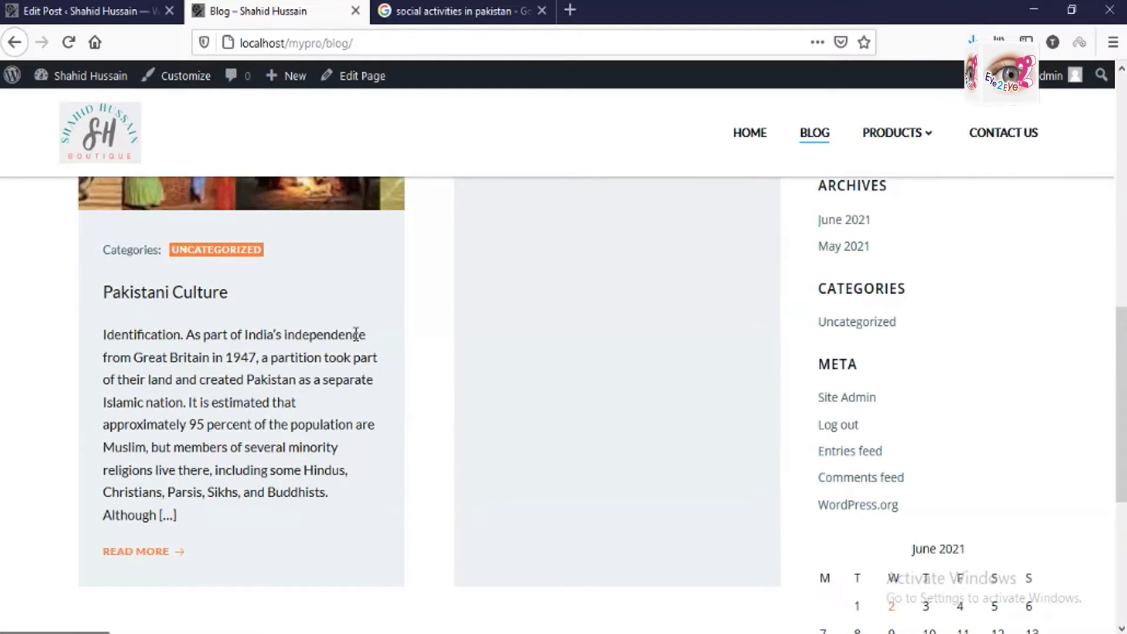
{"action": "left_click", "coordinate": [160, 555]}
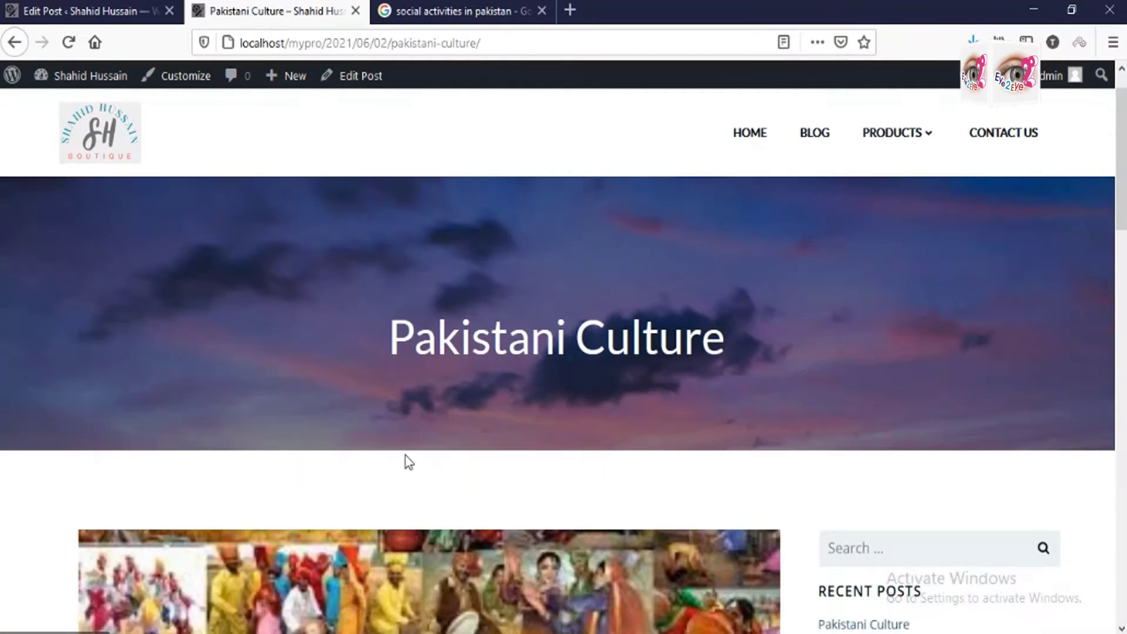
- Examine the Pakistani Culture post's featured image, category label, body text and comment form
{"action": "scroll", "coordinate": [409, 462], "scroll_direction": "down", "scroll_amount": 5}
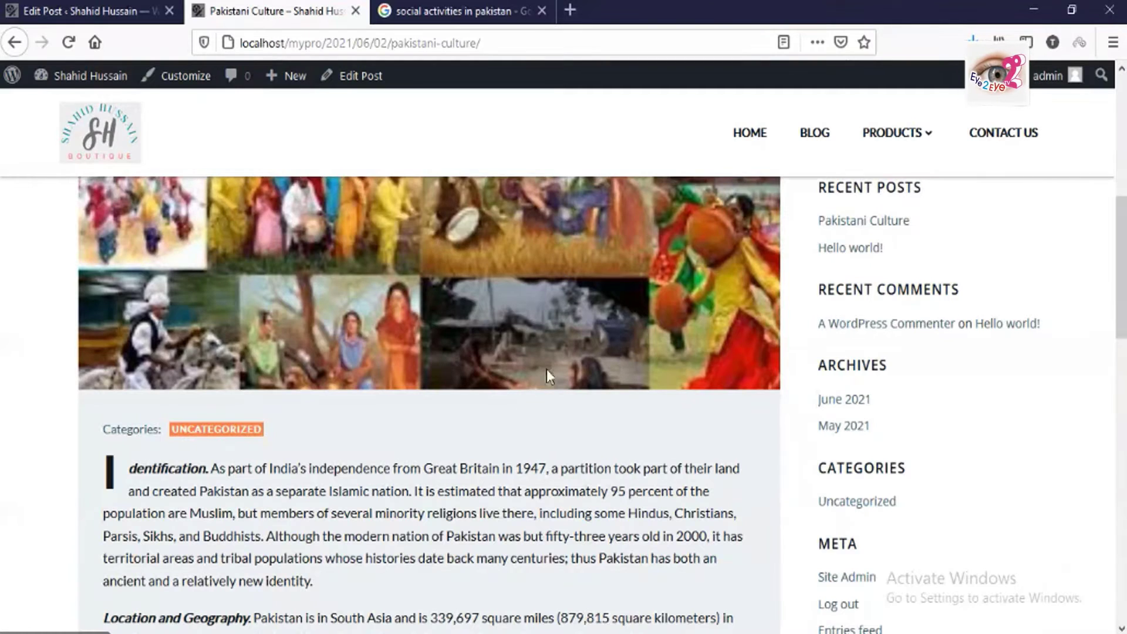
{"action": "scroll", "coordinate": [547, 368], "scroll_direction": "up", "scroll_amount": 2}
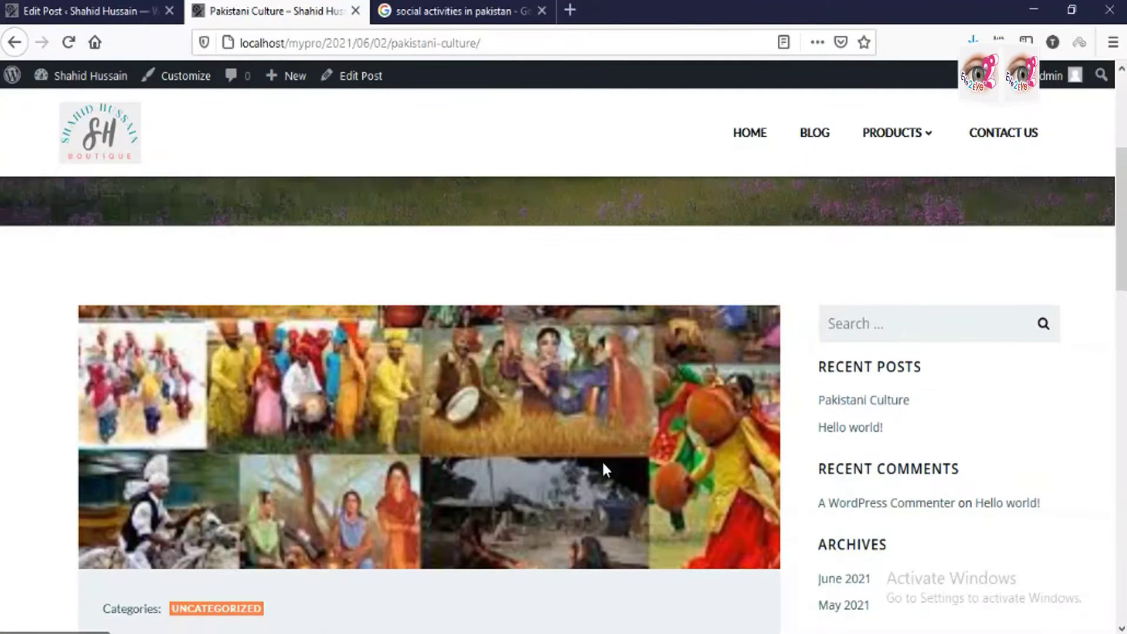
{"action": "scroll", "coordinate": [601, 459], "scroll_direction": "down", "scroll_amount": 2}
{"action": "scroll", "coordinate": [320, 344], "scroll_direction": "down", "scroll_amount": 15}
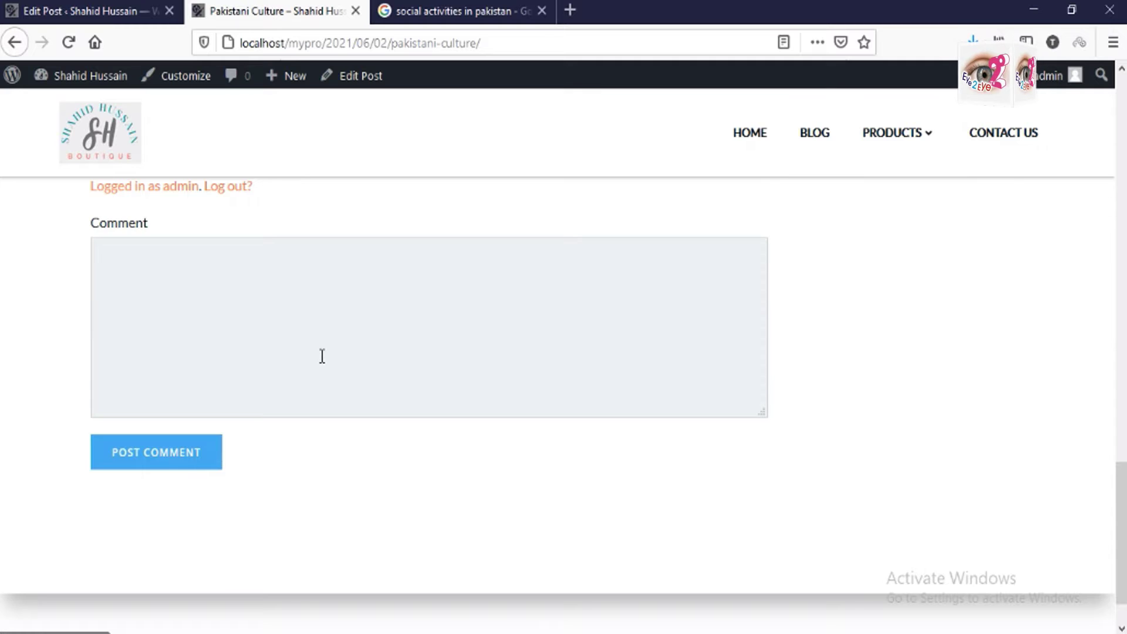
{"action": "scroll", "coordinate": [322, 355], "scroll_direction": "up", "scroll_amount": 5}
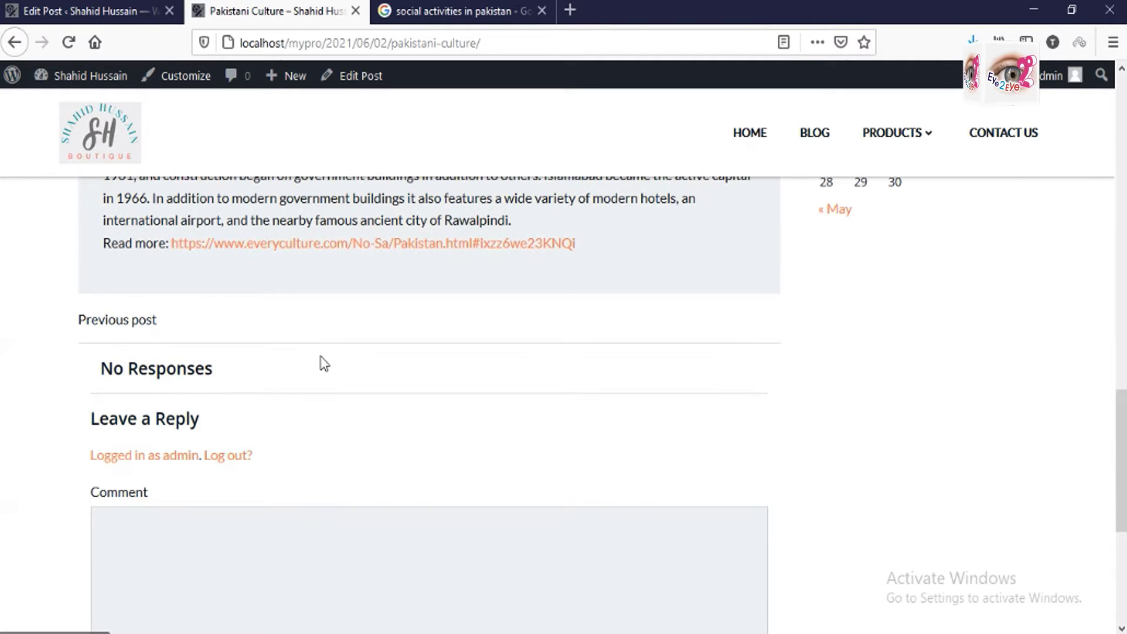
{"action": "scroll", "coordinate": [325, 364], "scroll_direction": "down", "scroll_amount": 5}
{"action": "left_click", "coordinate": [146, 302]}
{"action": "left_click", "coordinate": [184, 460]}
{"action": "scroll", "coordinate": [261, 360], "scroll_direction": "up", "scroll_amount": 6}
{"action": "scroll", "coordinate": [262, 361], "scroll_direction": "up", "scroll_amount": 7}
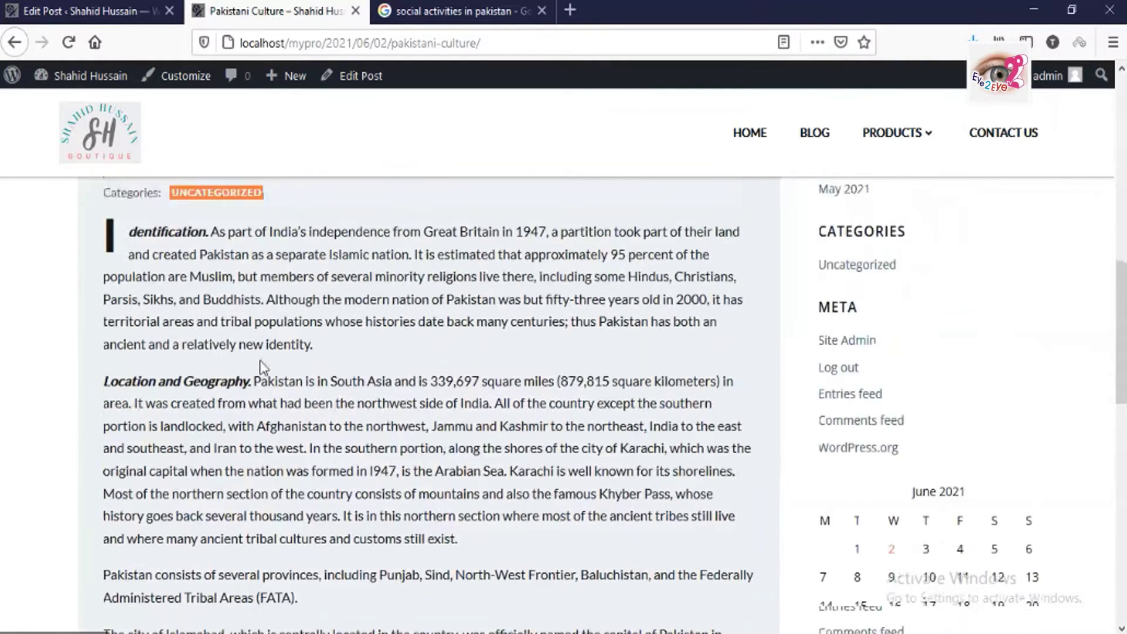
{"action": "scroll", "coordinate": [259, 361], "scroll_direction": "up", "scroll_amount": 10}
- Return from the post to the blog page and open the post Categories page in the site admin
{"action": "left_click", "coordinate": [14, 43]}
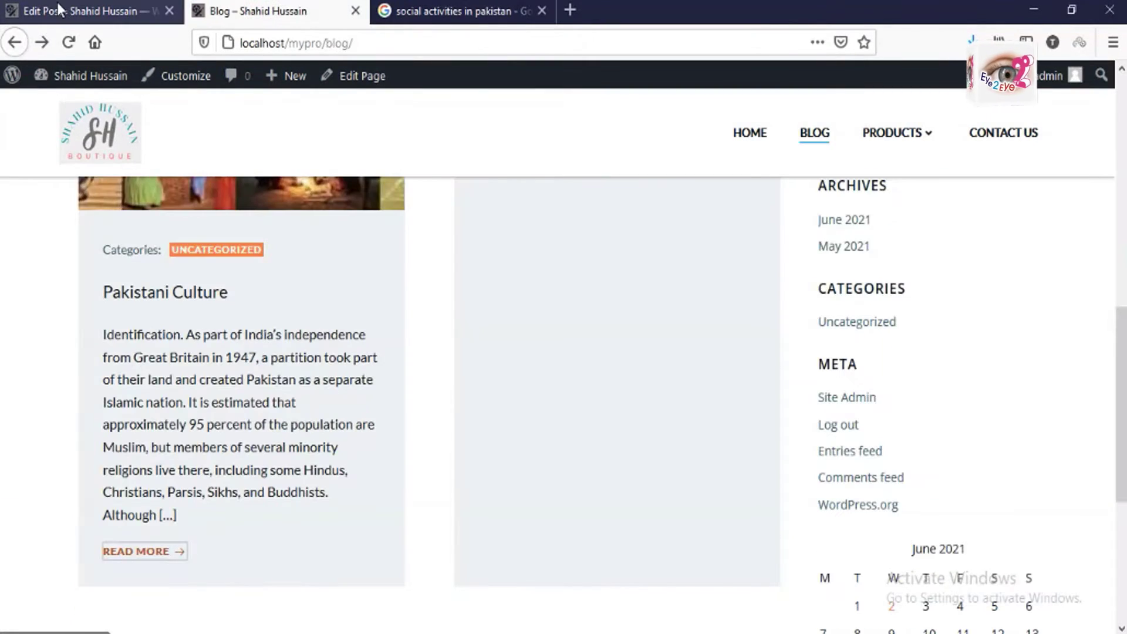
{"action": "left_click", "coordinate": [57, 8]}
{"action": "left_click", "coordinate": [23, 87]}
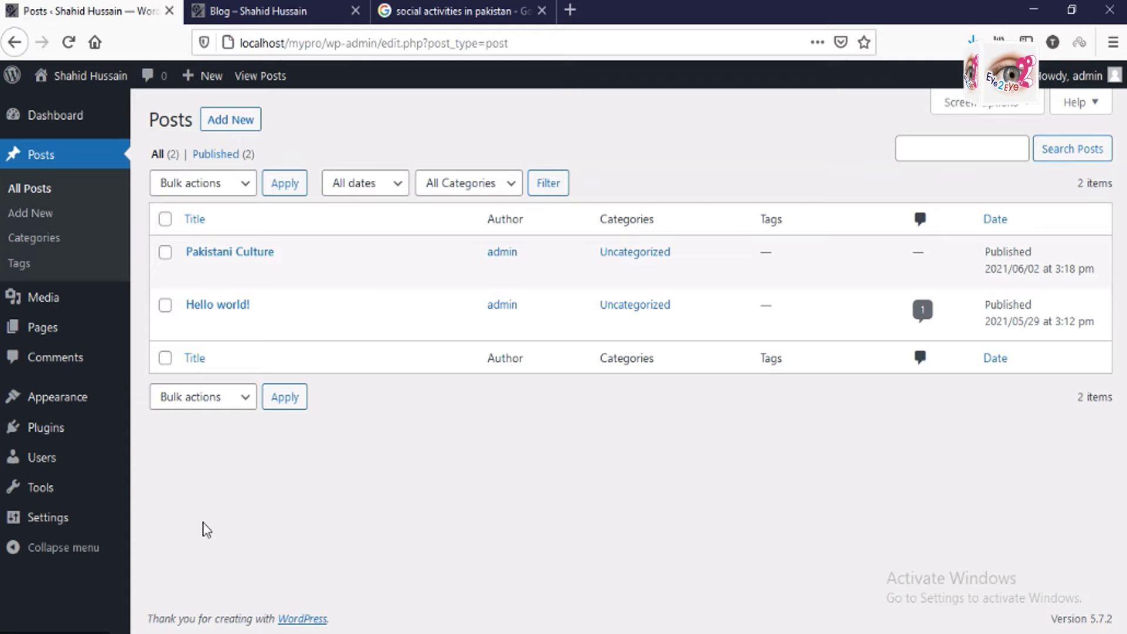
{"action": "left_click", "coordinate": [48, 244]}
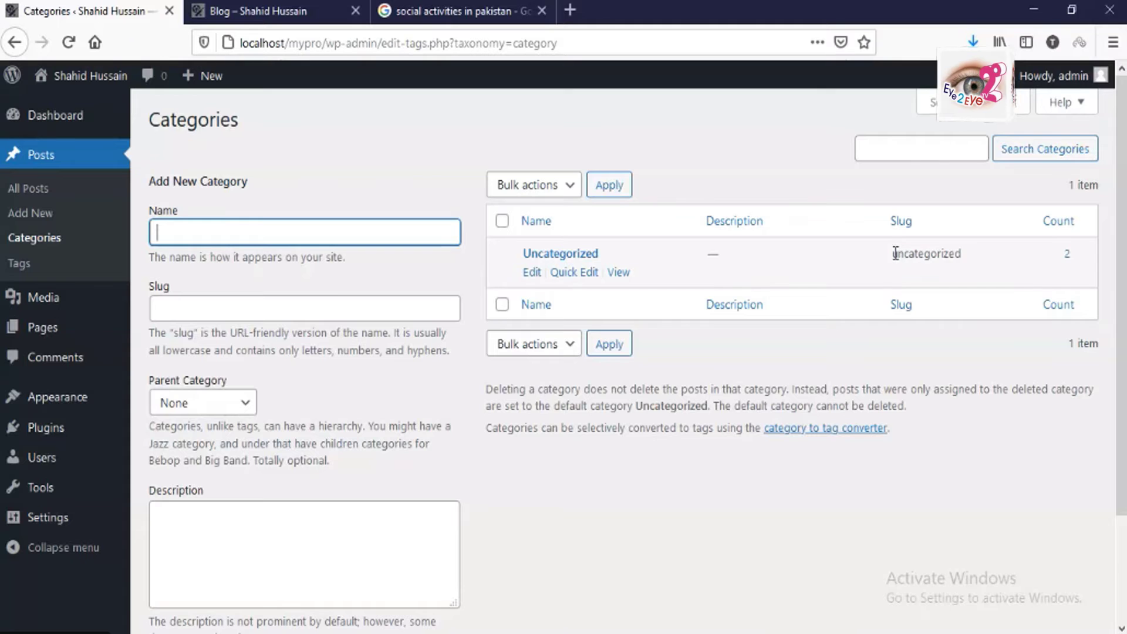
- Compare the Uncategorized category's slug with the category label and link of the Pakistani Culture post on the blog
{"action": "left_click_drag", "start_coordinate": [895, 254], "coordinate": [957, 256]}
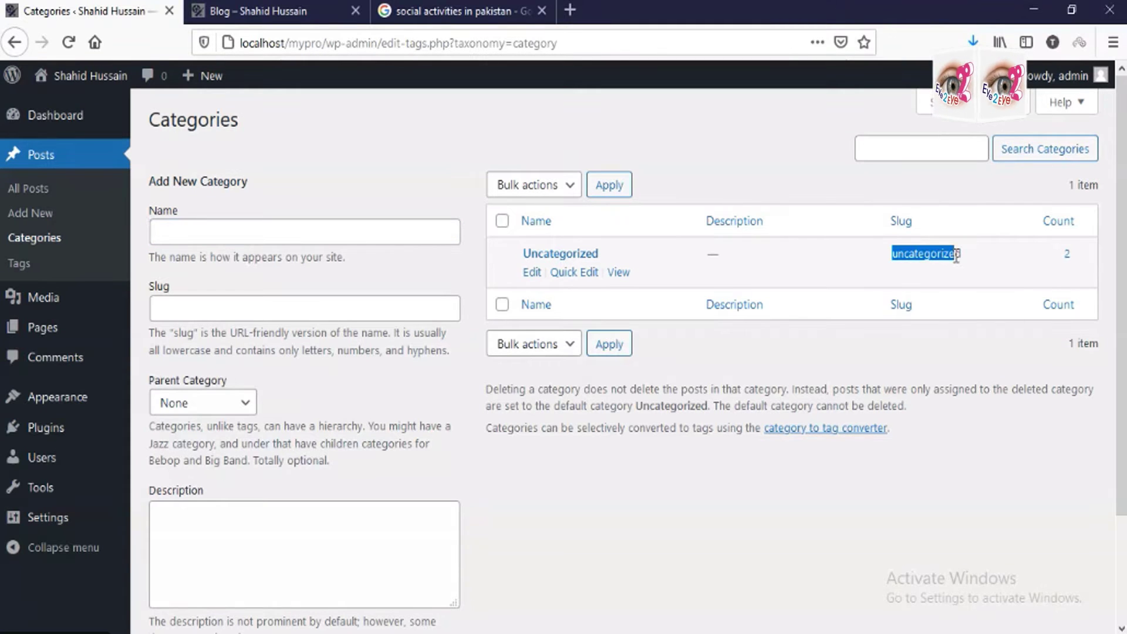
{"action": "left_click", "coordinate": [291, 13]}
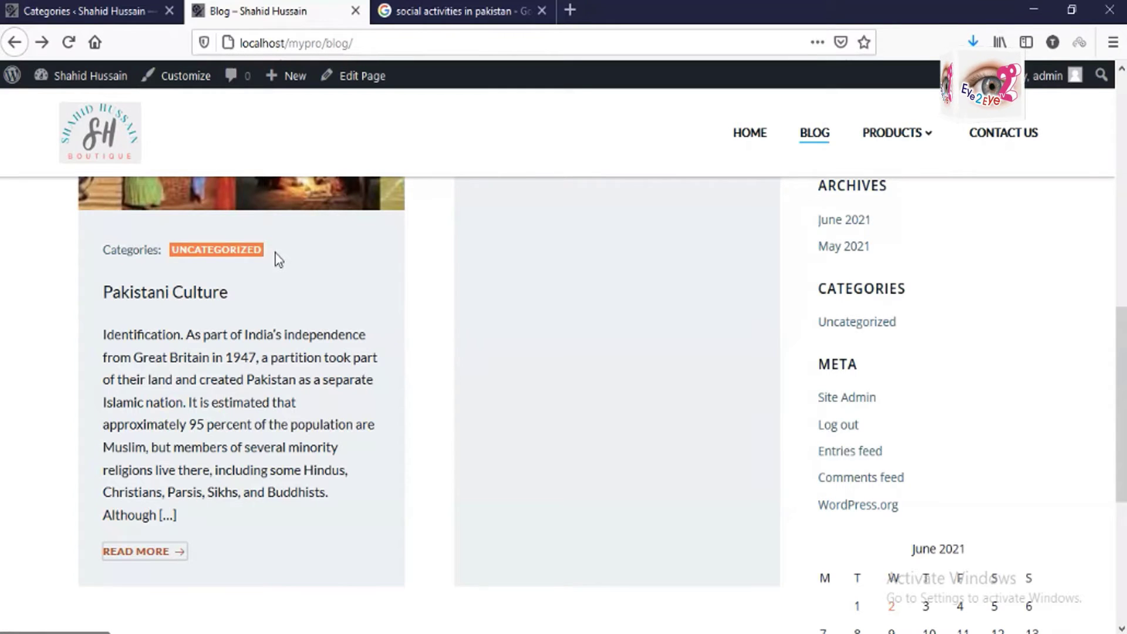
{"action": "scroll", "coordinate": [249, 284], "scroll_direction": "down", "scroll_amount": 2}
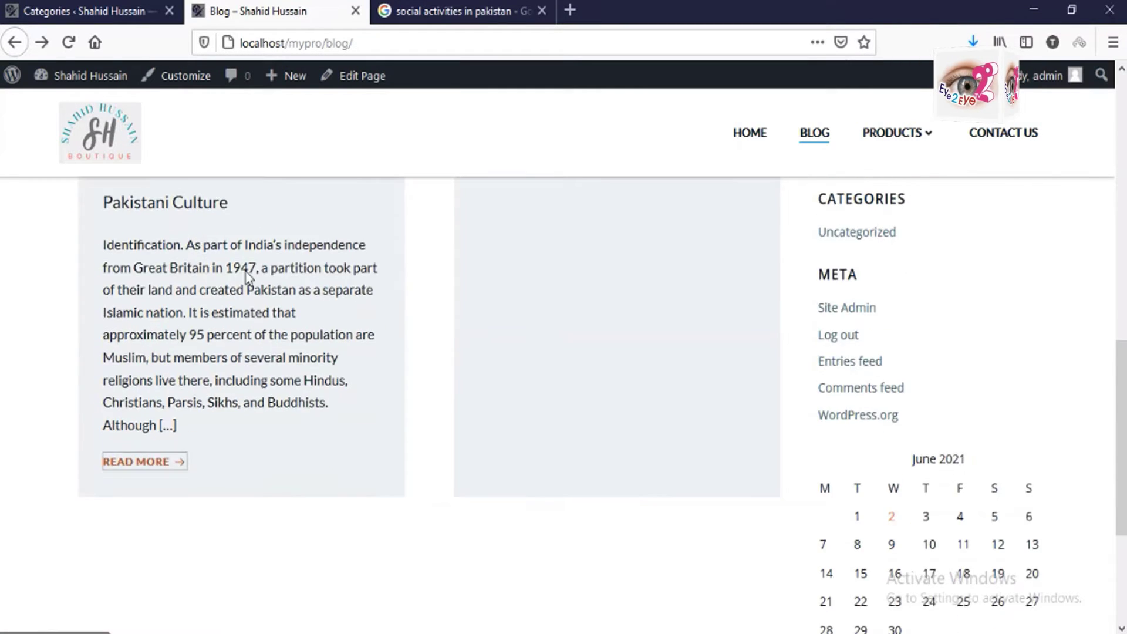
{"action": "scroll", "coordinate": [246, 282], "scroll_direction": "up", "scroll_amount": 5}
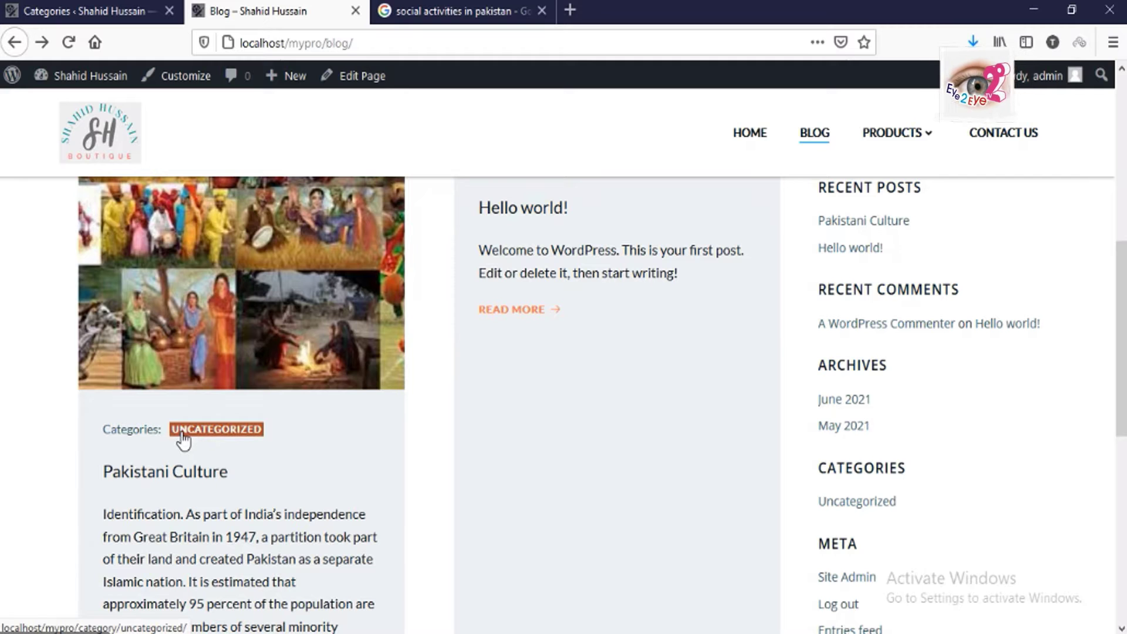
{"action": "key", "text": "ctrl+Page_Up"}
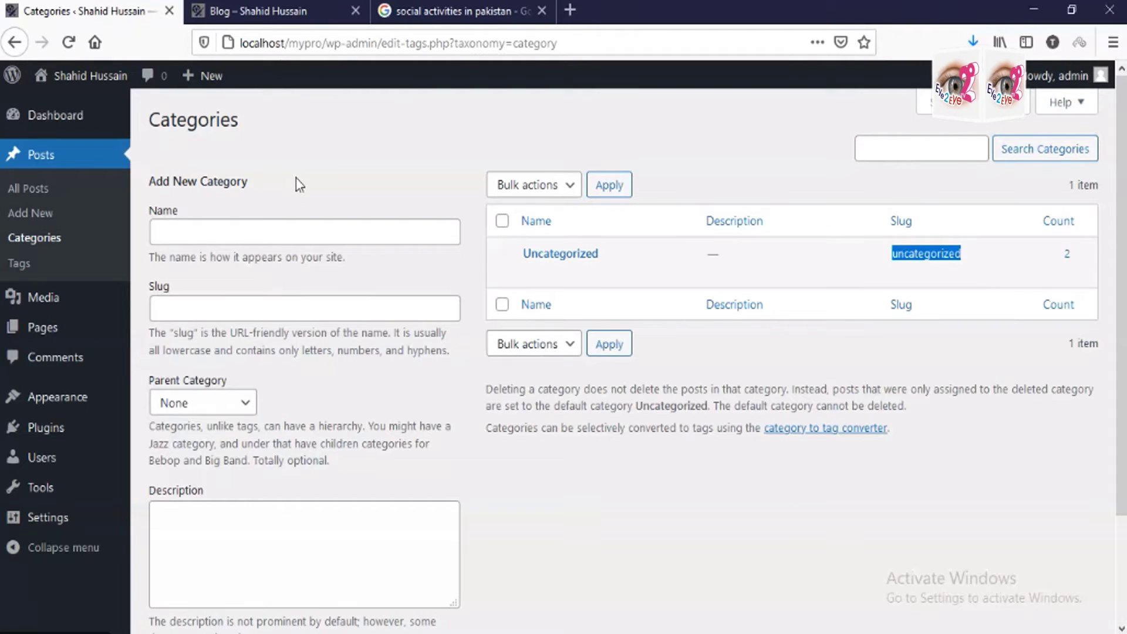
- Enter Culture as the name of the new category
{"action": "left_click", "coordinate": [322, 234]}
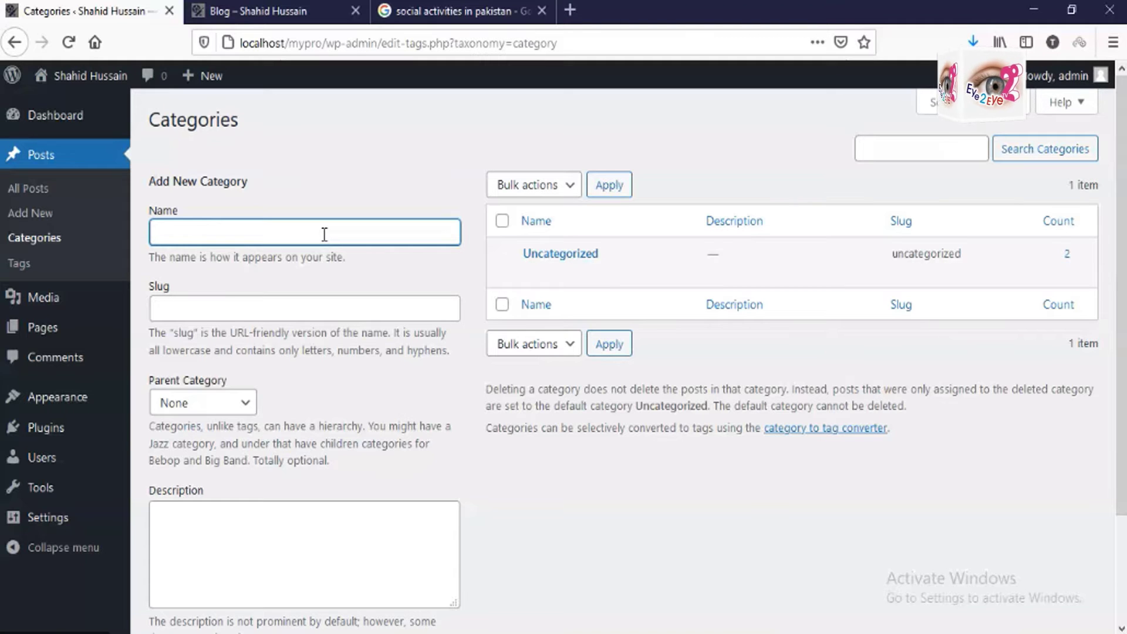
{"action": "type", "text": "Soc"}
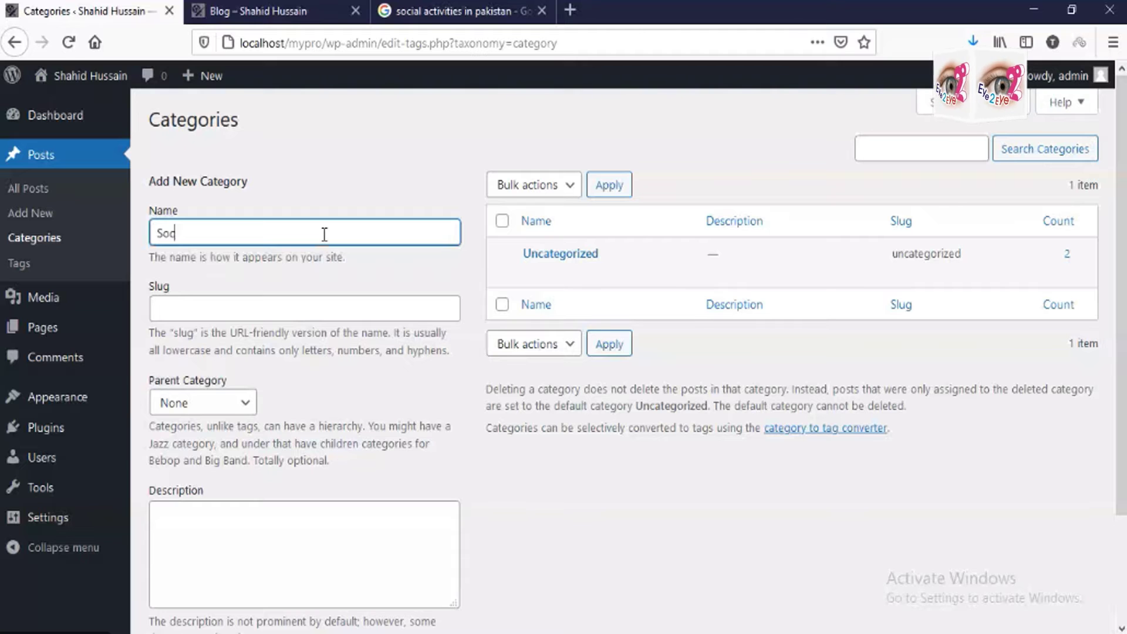
{"action": "key", "text": "BackSpace"}
{"action": "key", "text": "BackSpace"}
{"action": "key", "text": "BackSpace"}
{"action": "type", "text": "Cul"}
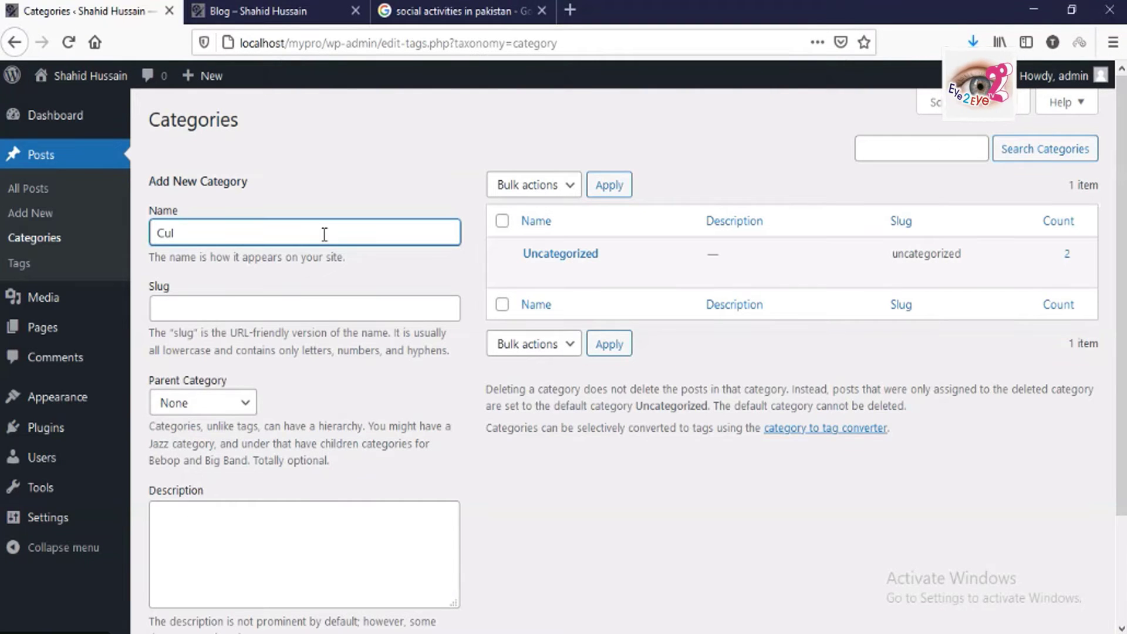
{"action": "type", "text": "ture"}
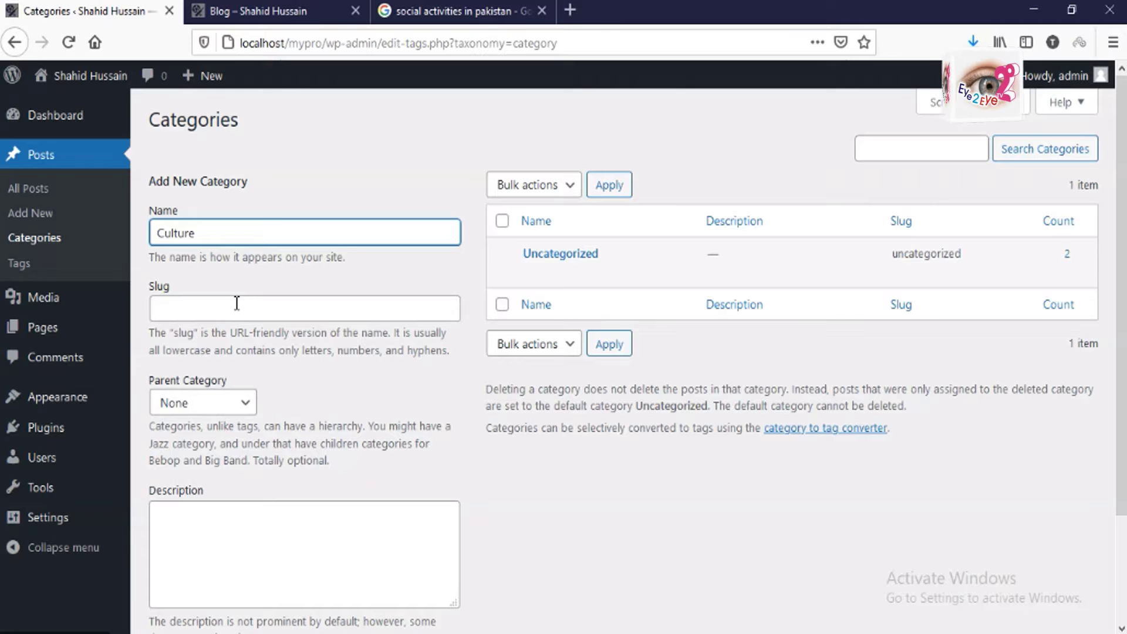
- Set the new category's slug to pakistani-culture
{"action": "left_click", "coordinate": [293, 312]}
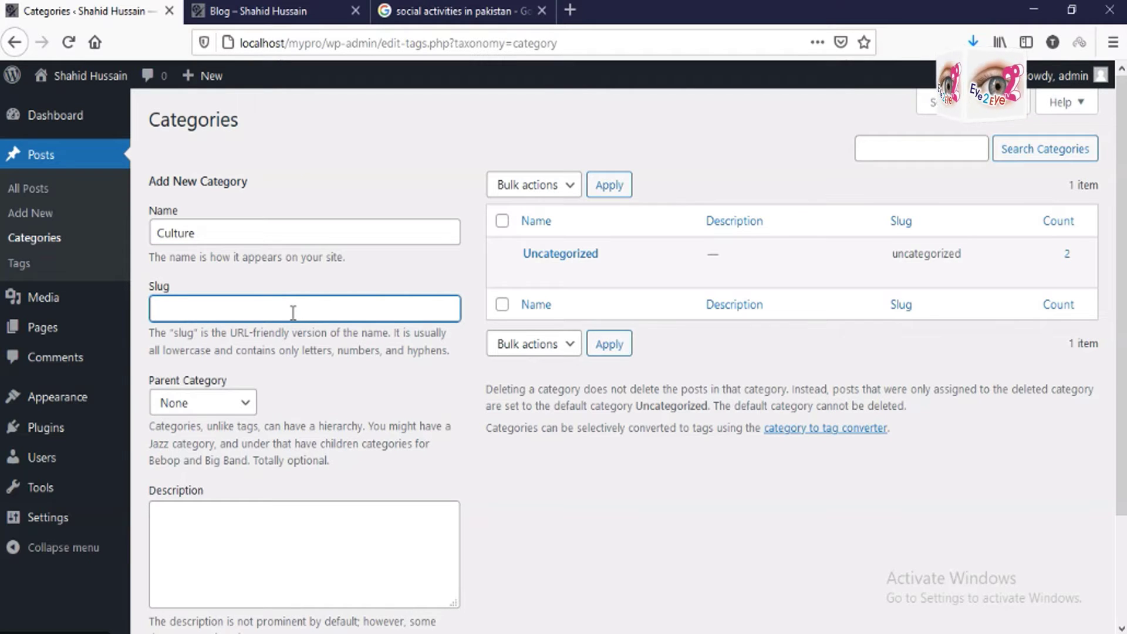
{"action": "type", "text": "cu"}
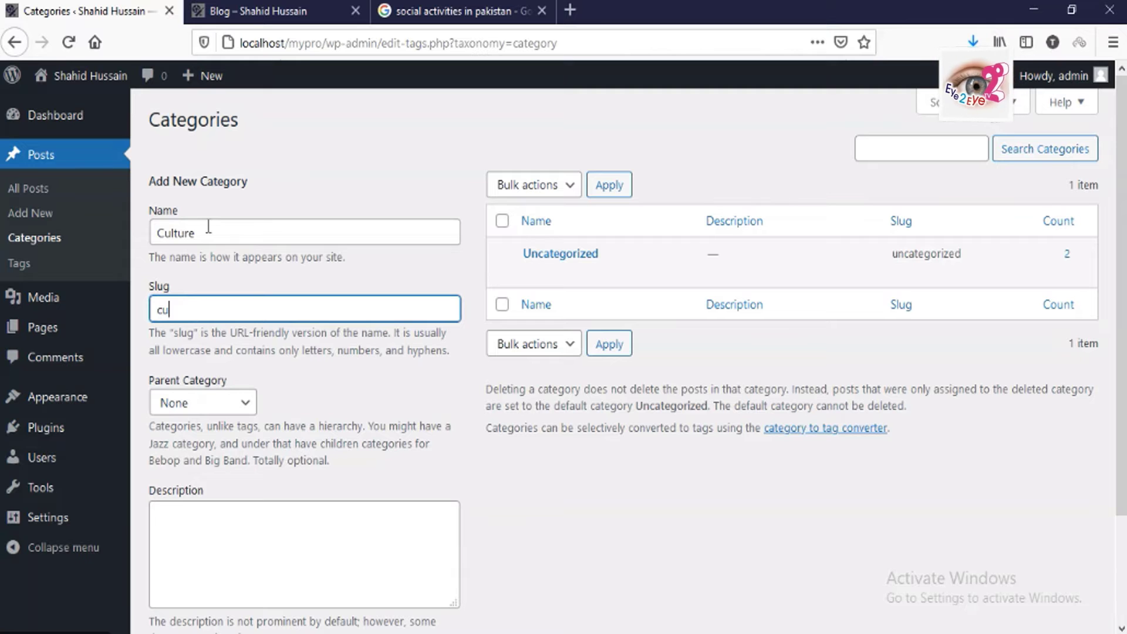
{"action": "key", "text": "BackSpace"}
{"action": "key", "text": "BackSpace"}
{"action": "type", "text": "pakista"}
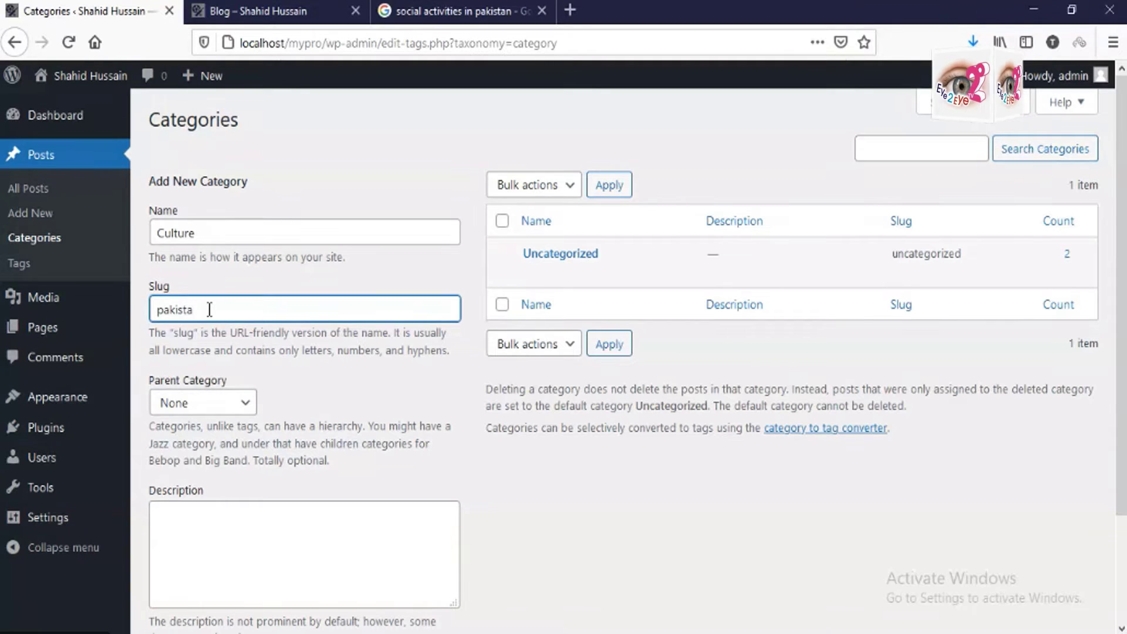
{"action": "type", "text": "ni"}
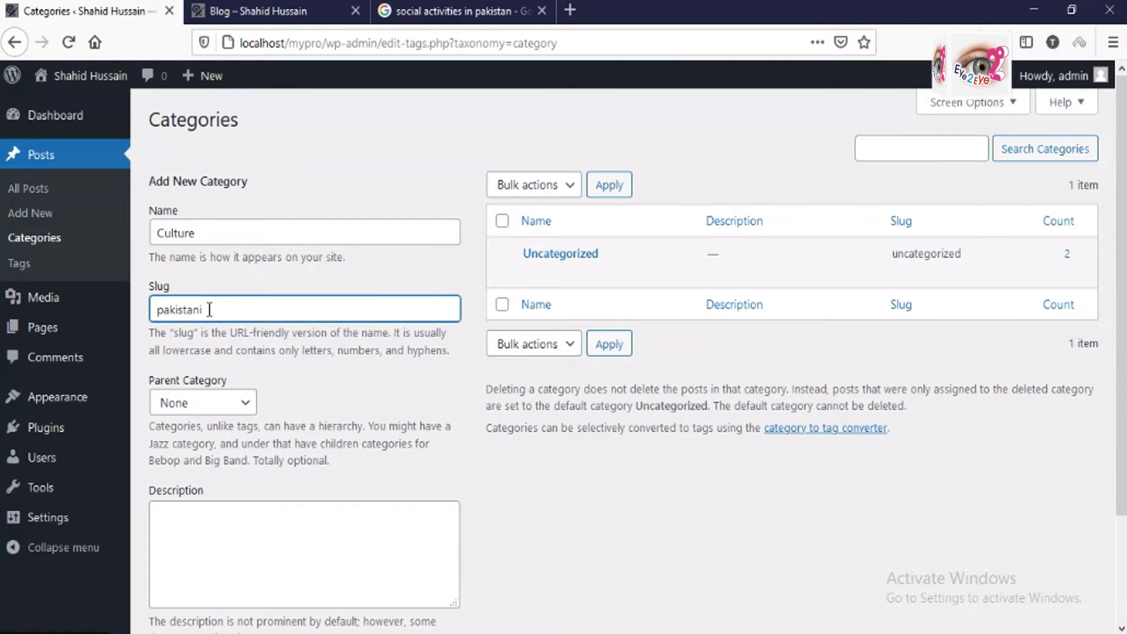
{"action": "type", "text": "-culture"}
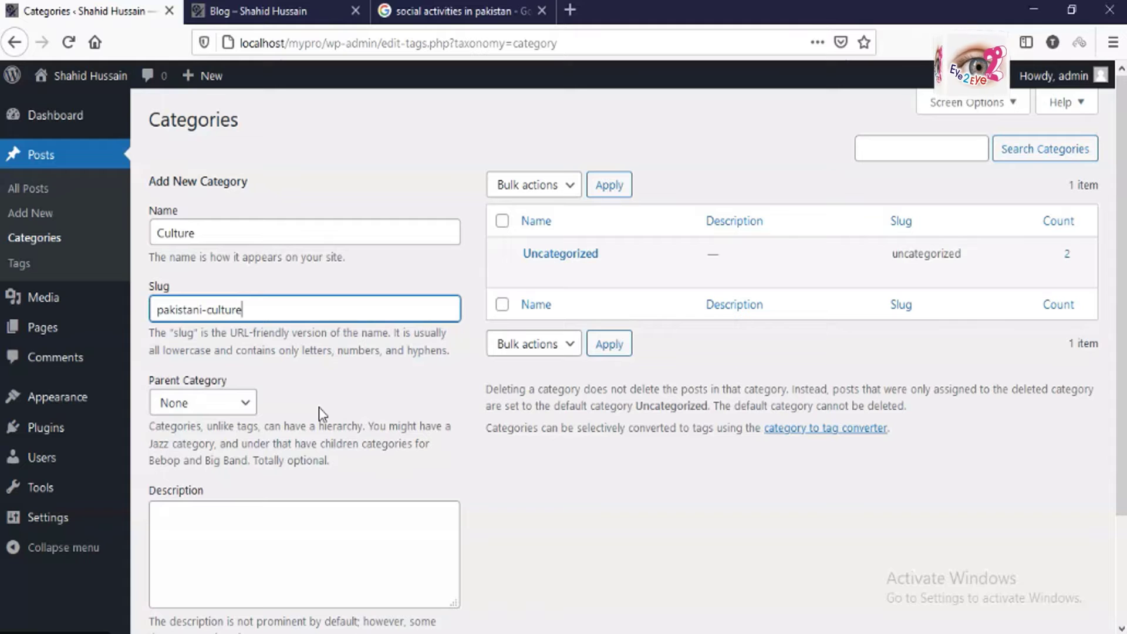
- Enter "rich Pakistani culure." as the new category's description
{"action": "scroll", "coordinate": [319, 406], "scroll_direction": "down", "scroll_amount": 2}
{"action": "left_click", "coordinate": [218, 389]}
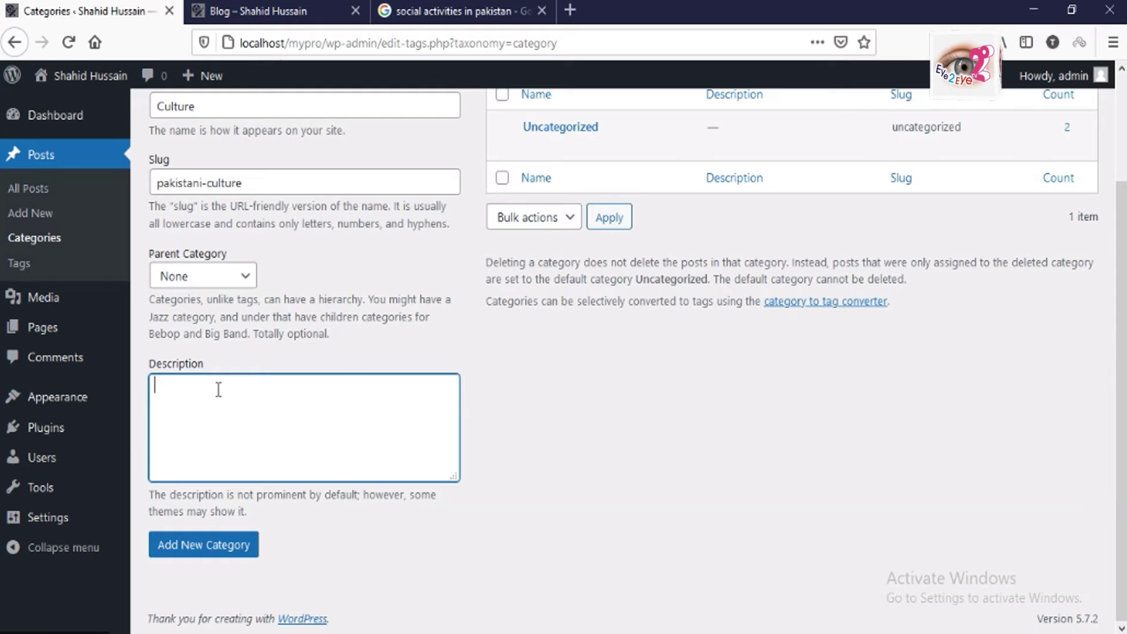
{"action": "type", "text": "ric"}
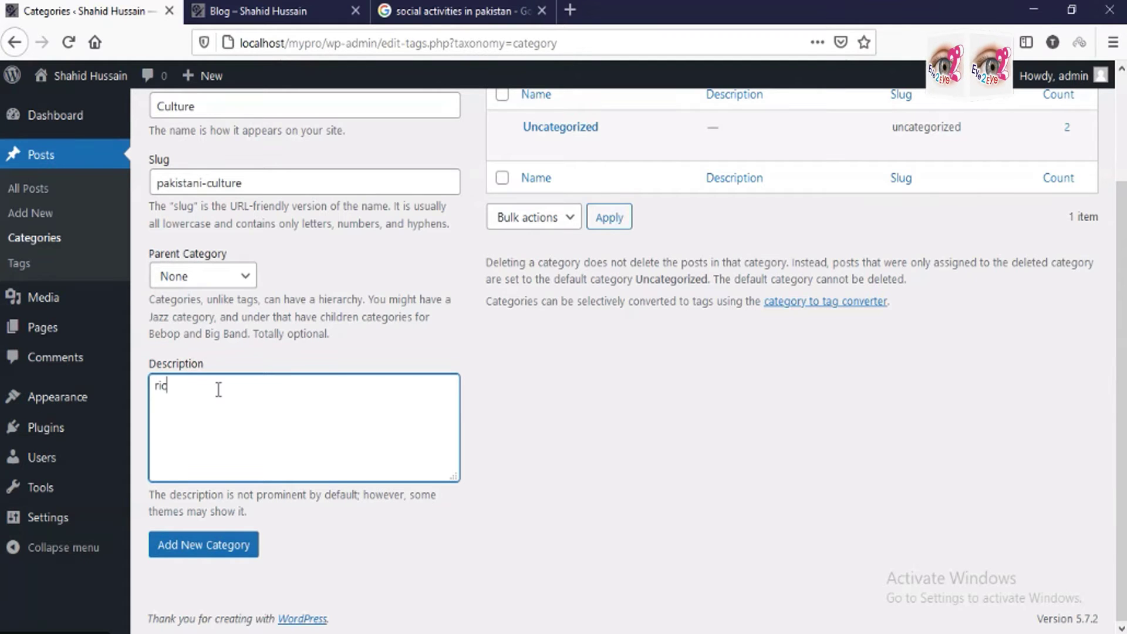
{"action": "type", "text": "h pa"}
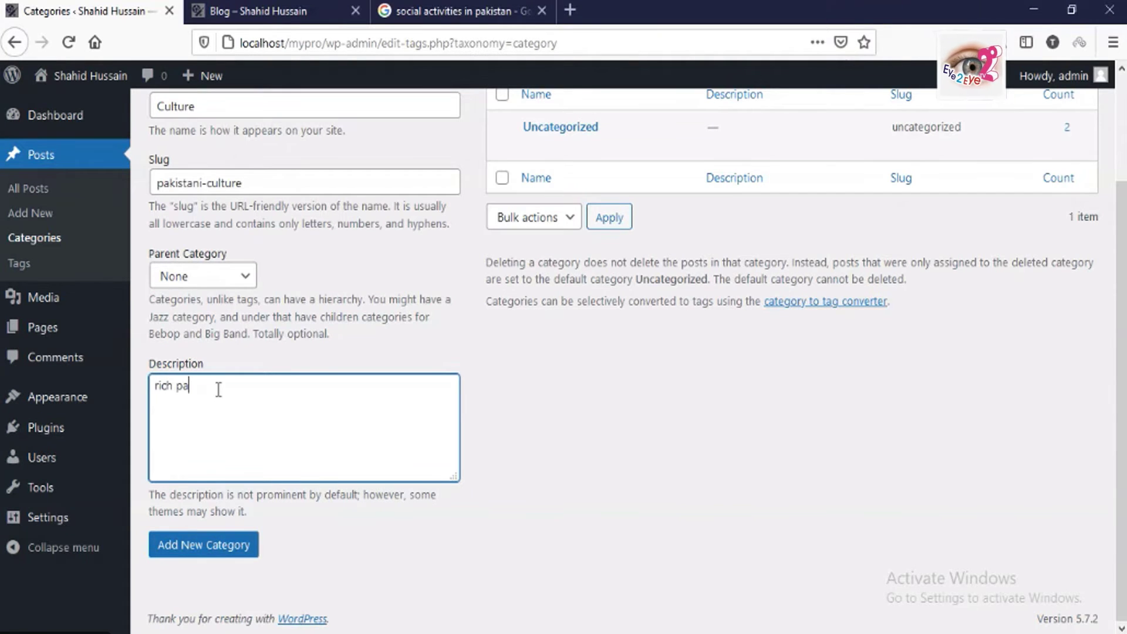
{"action": "type", "text": "ik"}
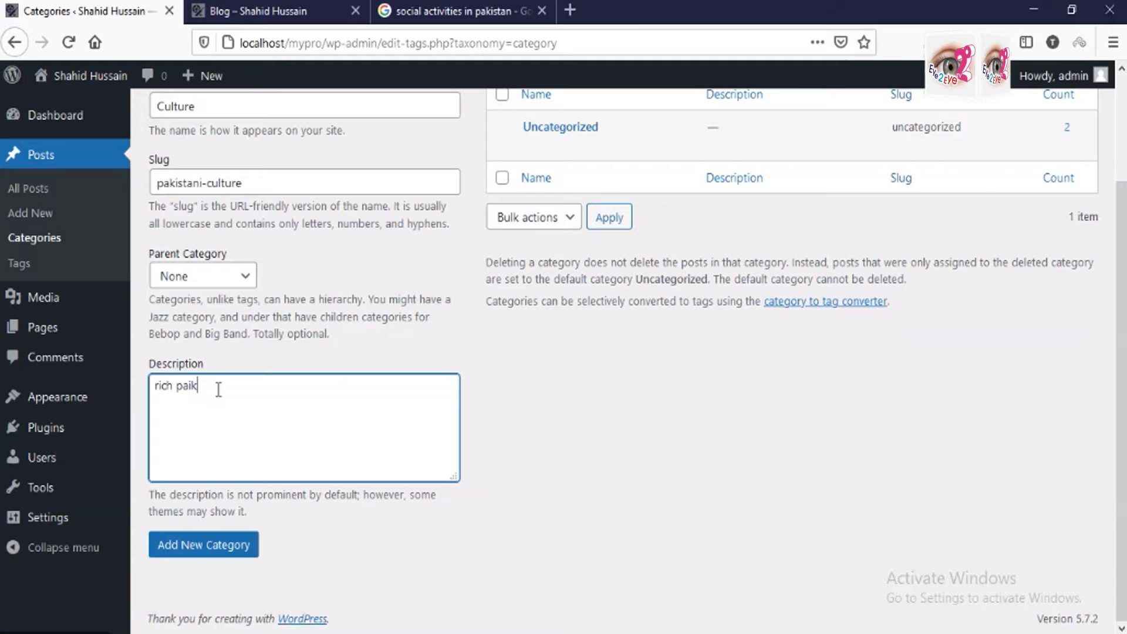
{"action": "key", "text": "BackSpace"}
{"action": "key", "text": "BackSpace"}
{"action": "type", "text": "k"}
{"action": "type", "text": "ani "}
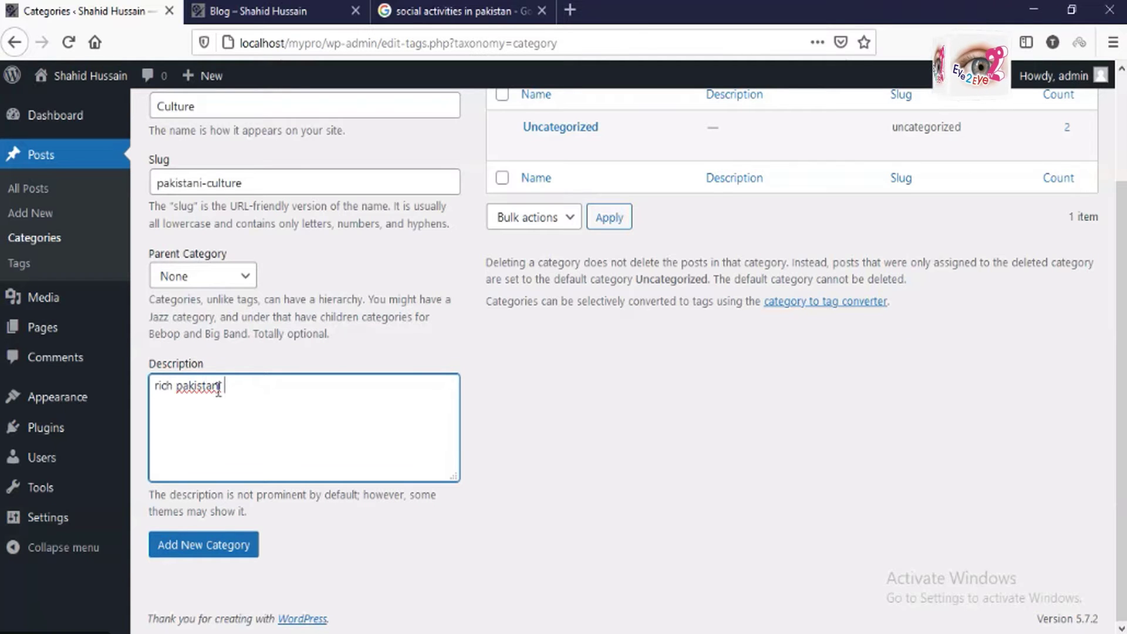
{"action": "type", "text": "c"}
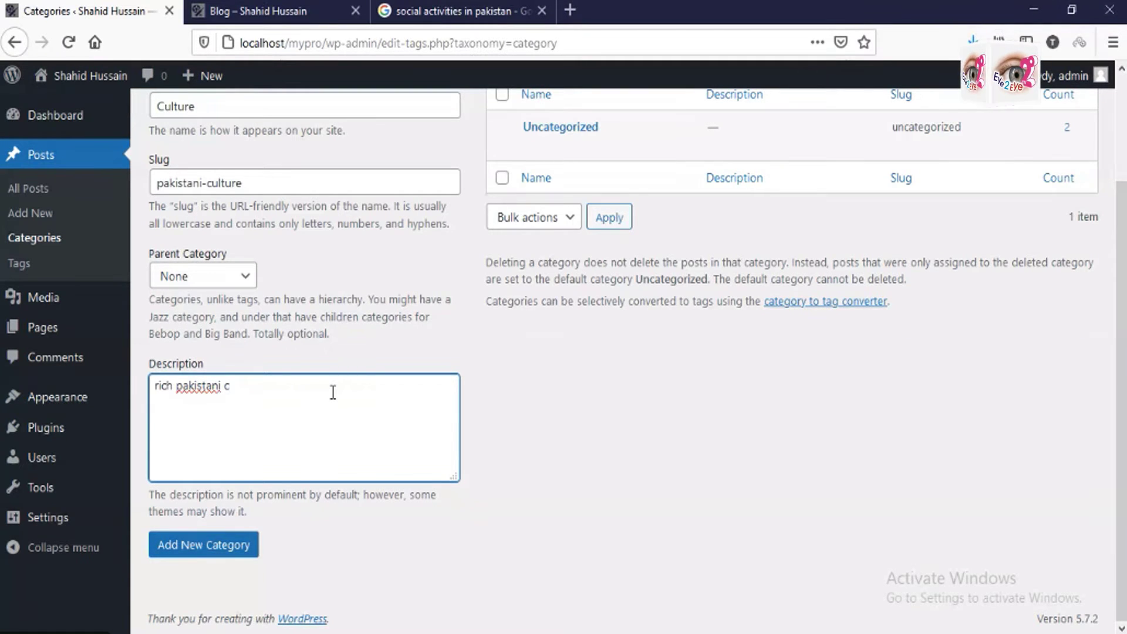
{"action": "key", "text": "BackSpace"}
{"action": "key", "text": "BackSpace"}
{"action": "key", "text": "BackSpace"}
{"action": "key", "text": "BackSpace"}
{"action": "key", "text": "BackSpace"}
{"action": "key", "text": "BackSpace"}
{"action": "key", "text": "BackSpace"}
{"action": "key", "text": "BackSpace"}
{"action": "key", "text": "BackSpace"}
{"action": "key", "text": "BackSpace"}
{"action": "key", "text": "BackSpace"}
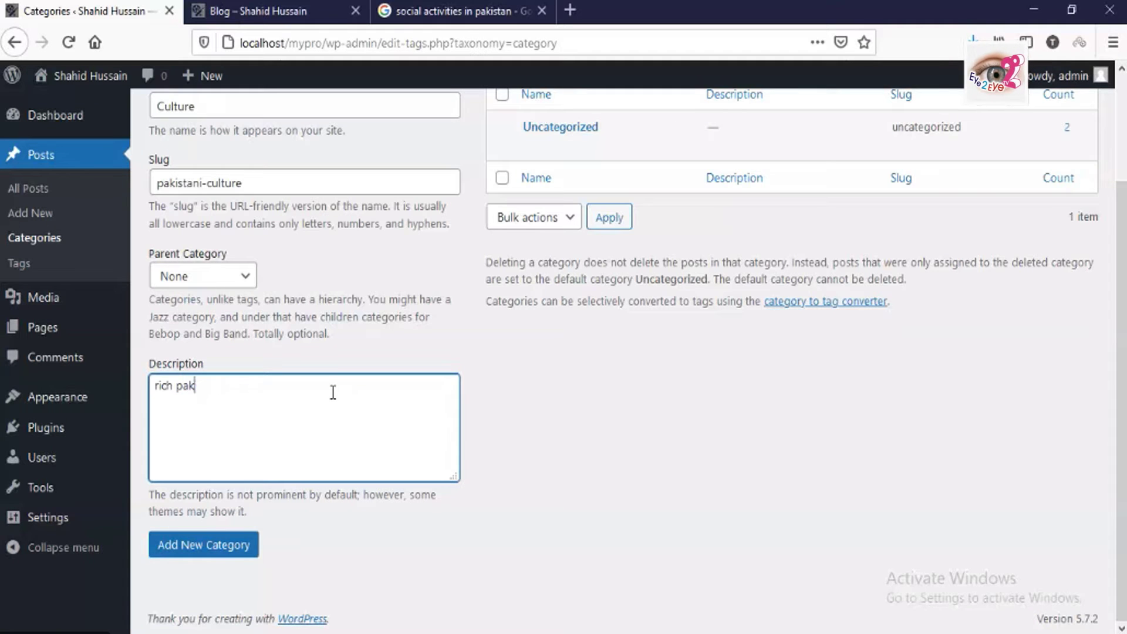
{"action": "type", "text": "Pakis"}
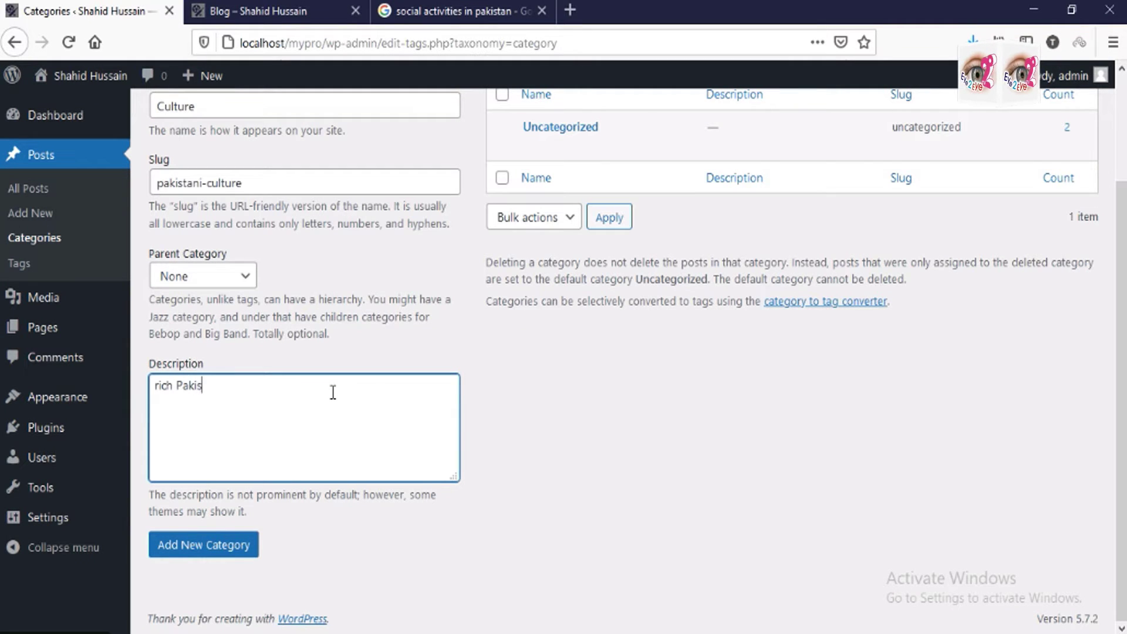
{"action": "type", "text": "tani cu"}
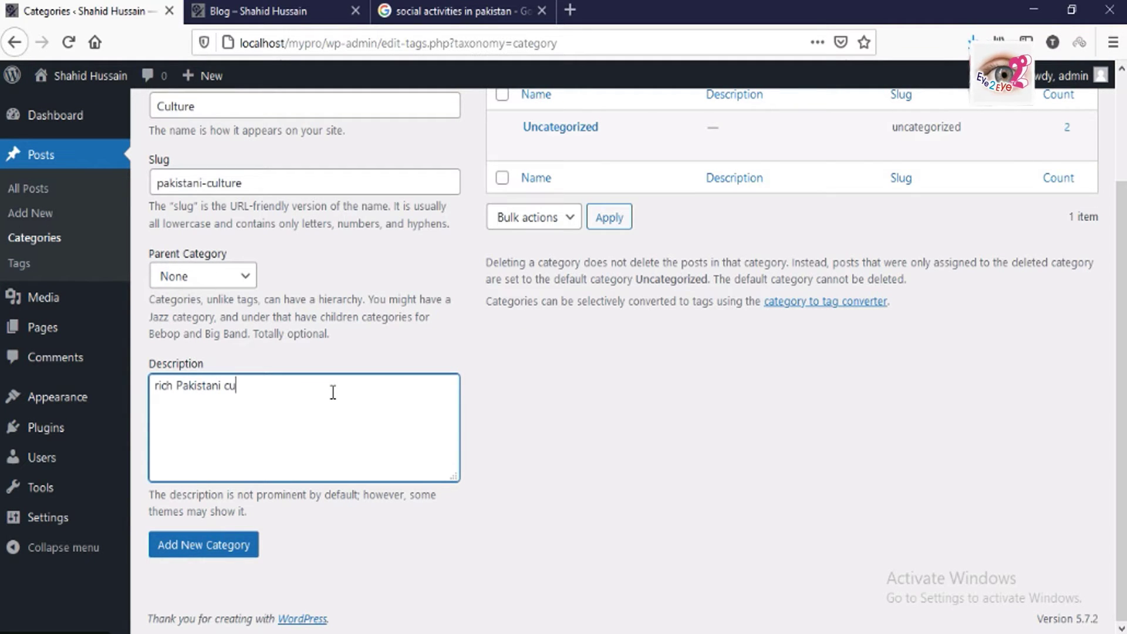
{"action": "type", "text": "lure."}
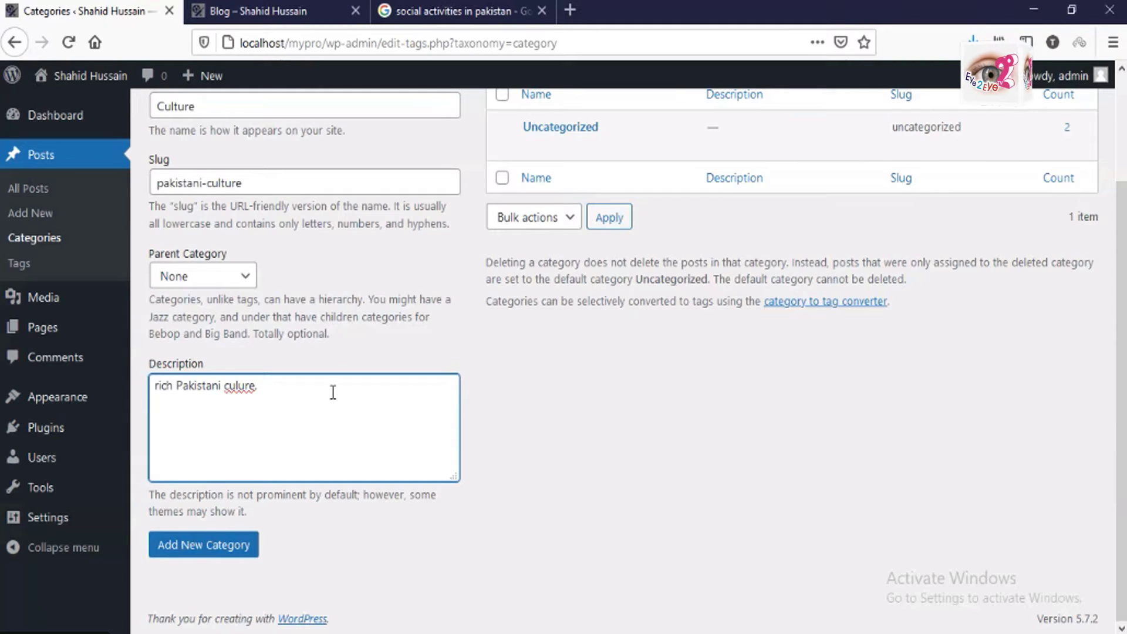
- Correct the misspelled last word in the new category's description to "culture"
{"action": "key", "text": "BackSpace"}
{"action": "key", "text": "BackSpace"}
{"action": "key", "text": "BackSpace"}
{"action": "key", "text": "BackSpace"}
{"action": "key", "text": "BackSpace"}
{"action": "type", "text": "ture. "}
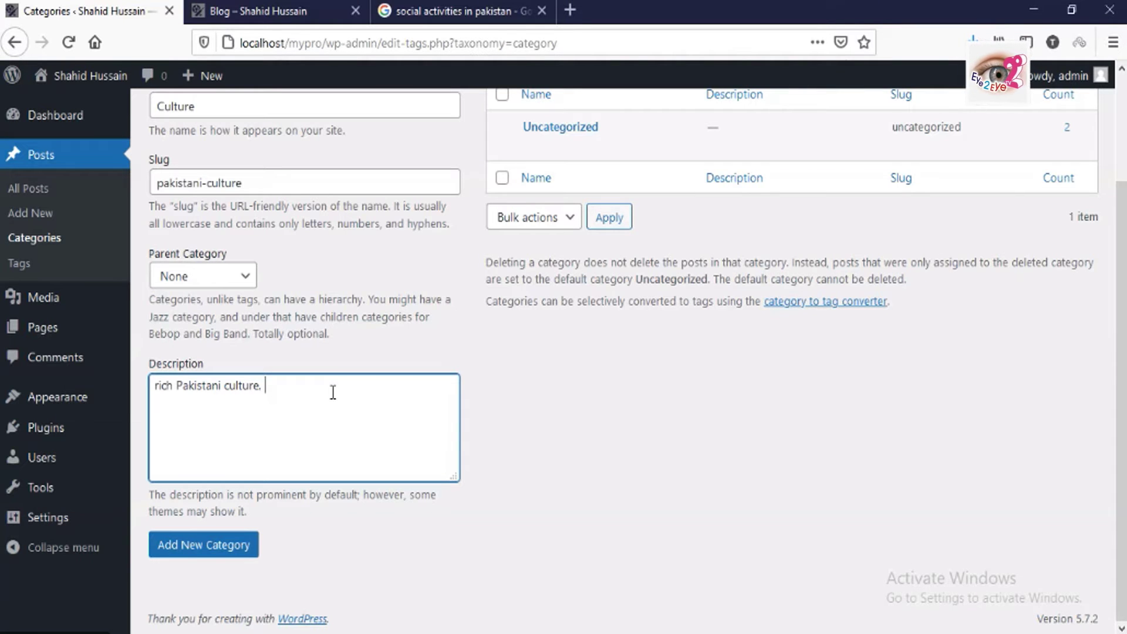
- Extend the description with "culture of south Asia." and add the Culture category
{"action": "type", "text": "c"}
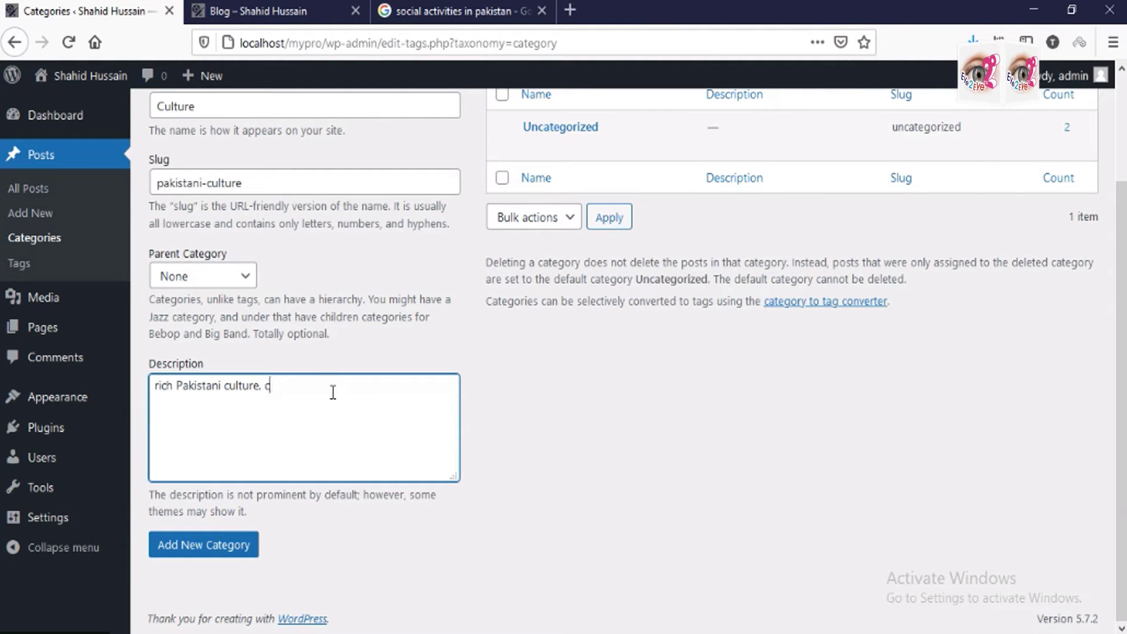
{"action": "type", "text": "ulture of south A"}
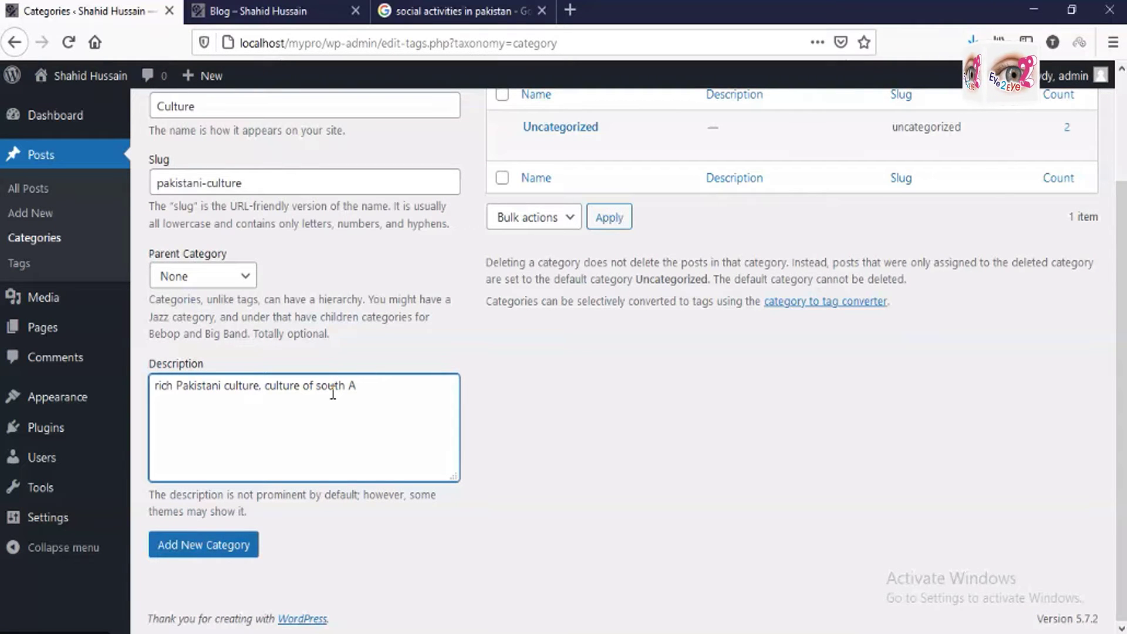
{"action": "type", "text": "sia/"}
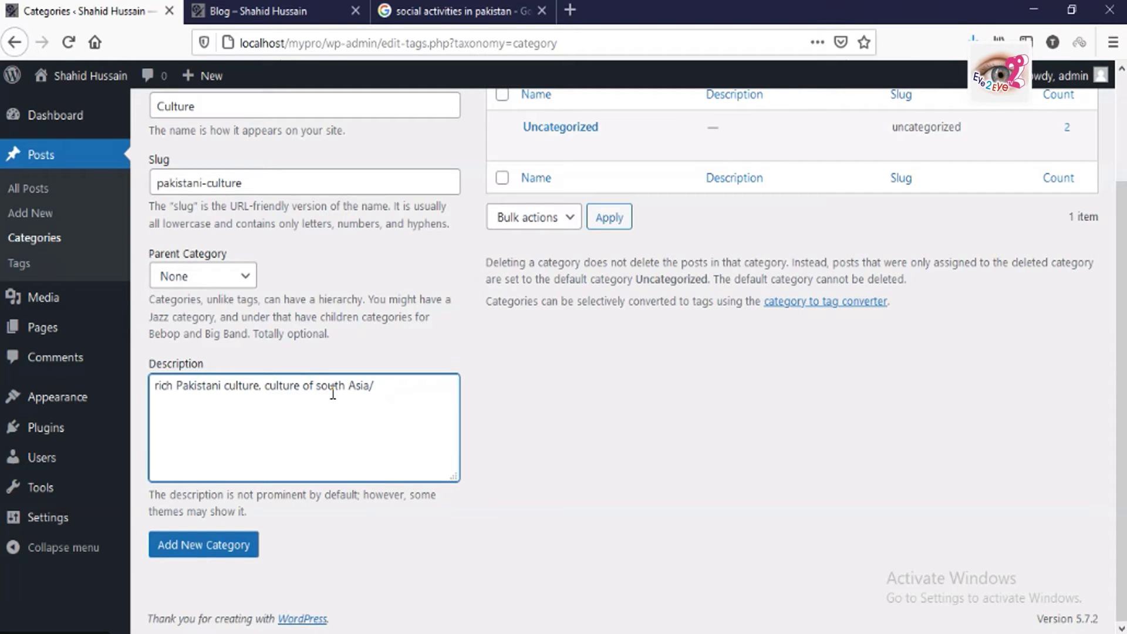
{"action": "type", "text": "."}
{"action": "left_click", "coordinate": [207, 552]}
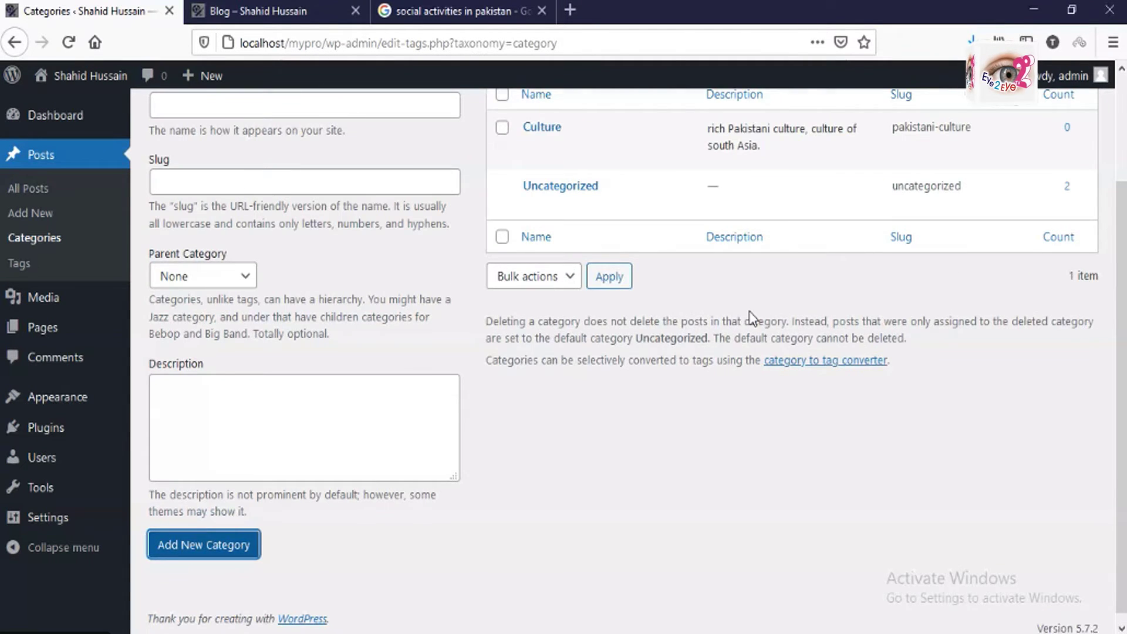
- Enter Fashion as the name of another new category
{"action": "scroll", "coordinate": [646, 305], "scroll_direction": "up", "scroll_amount": 3}
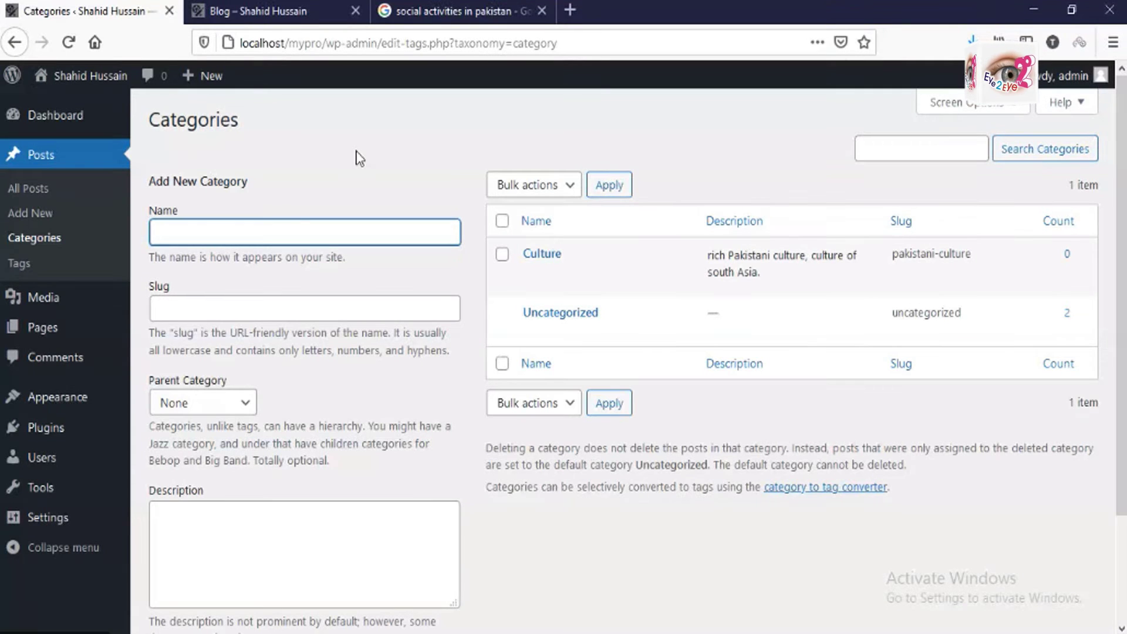
{"action": "type", "text": "Fas"}
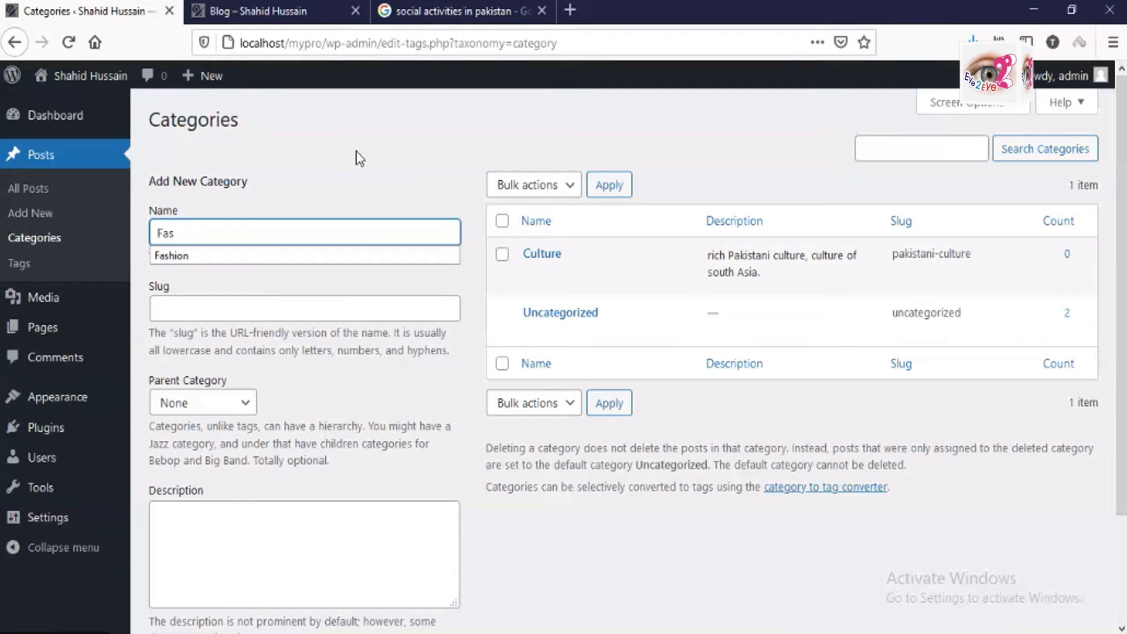
{"action": "key", "text": "Down"}
{"action": "key", "text": "Return"}
{"action": "key", "text": "Tab"}
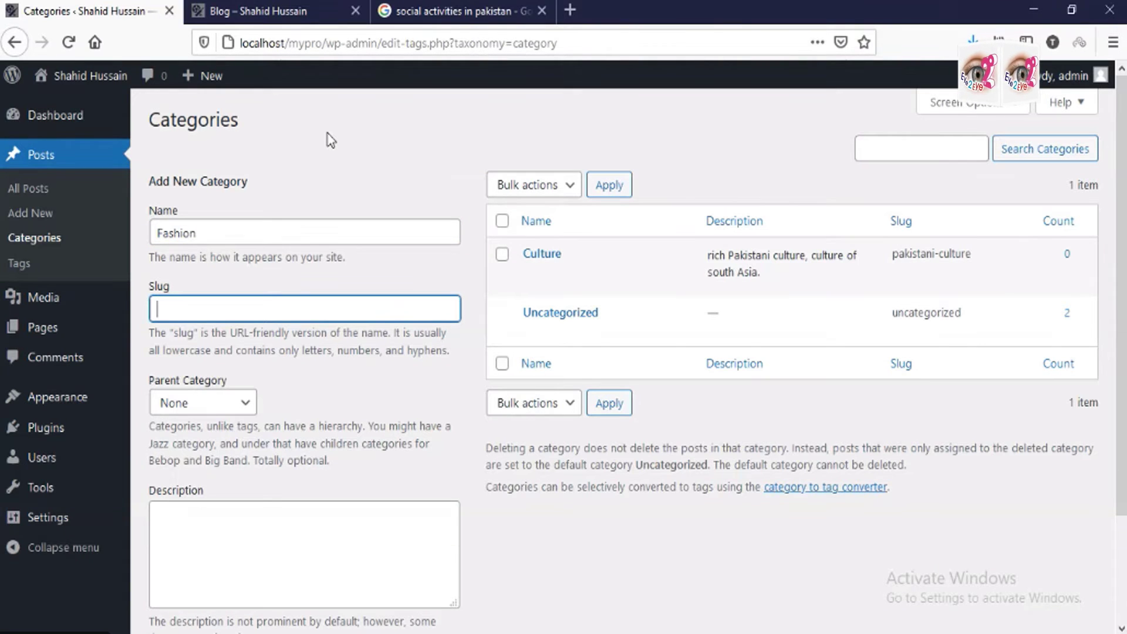
- Set the slug of the new Fashion category to fashion
{"action": "type", "text": "fash"}
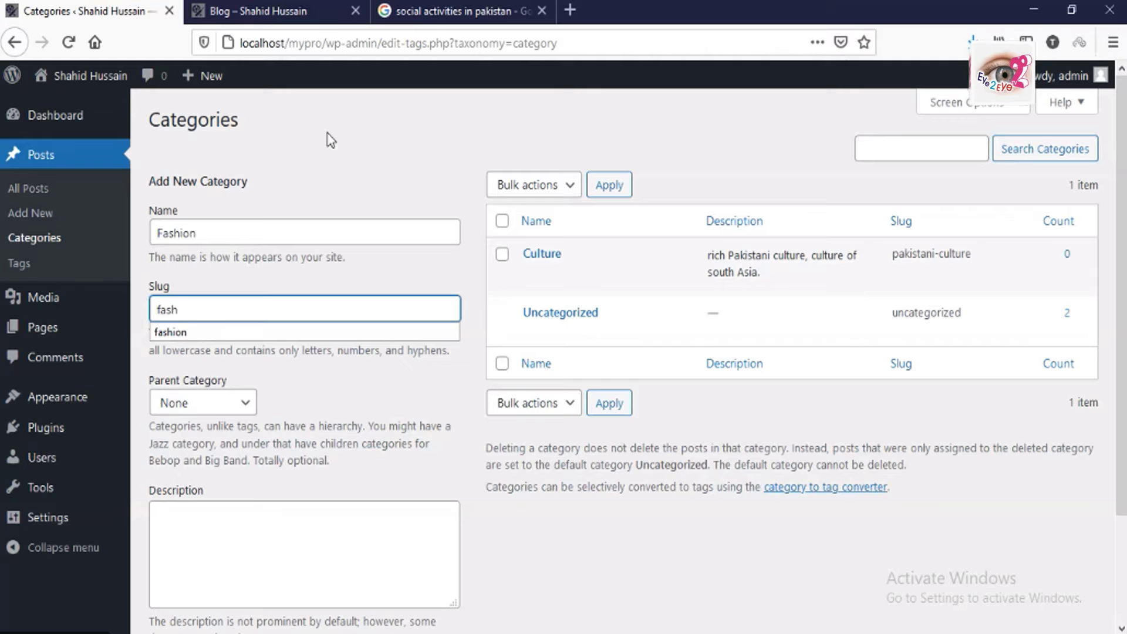
{"action": "key", "text": "Down"}
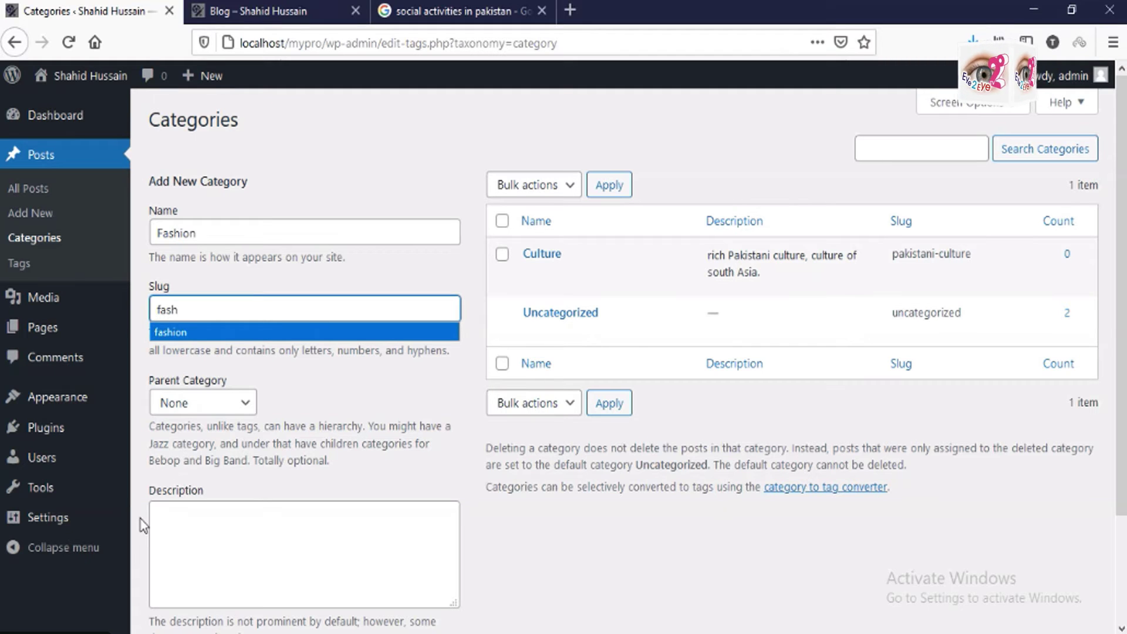
{"action": "left_click", "coordinate": [204, 524]}
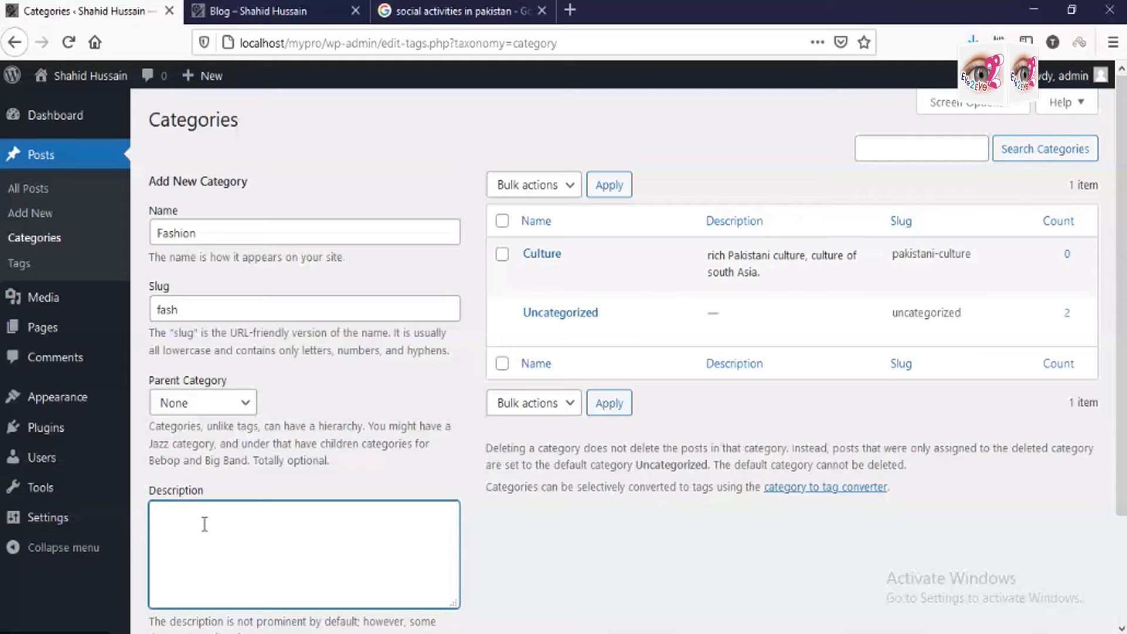
{"action": "left_click", "coordinate": [189, 316]}
{"action": "type", "text": "fash"}
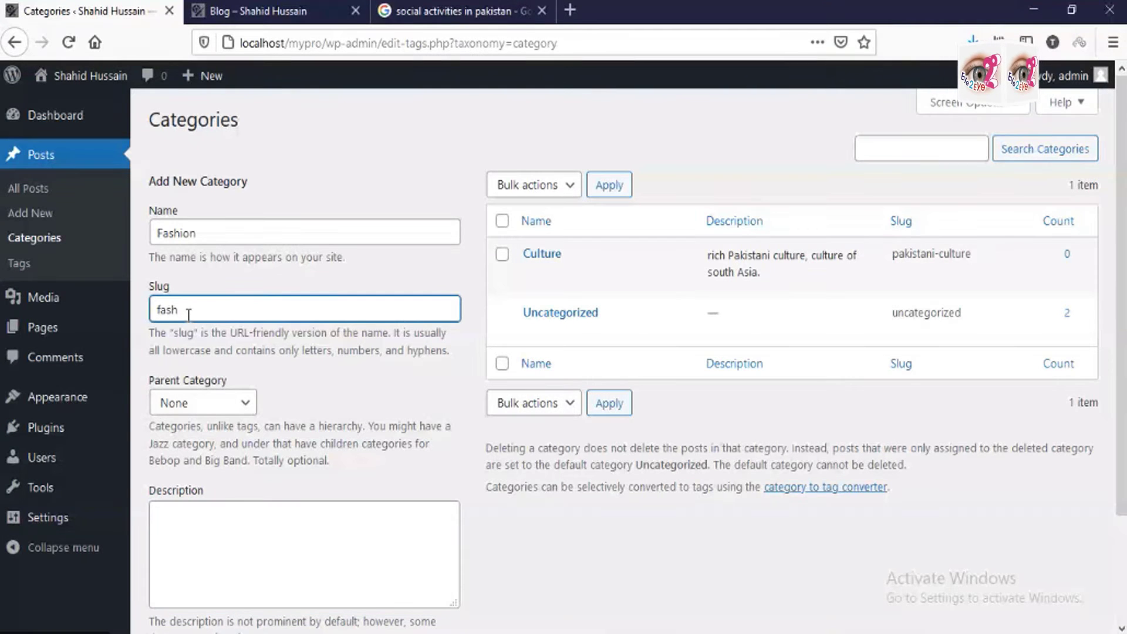
{"action": "type", "text": "ion"}
{"action": "left_click", "coordinate": [198, 334]}
- Enter "Fashion in Pakistan." as the Fashion category's description
{"action": "left_click", "coordinate": [231, 527]}
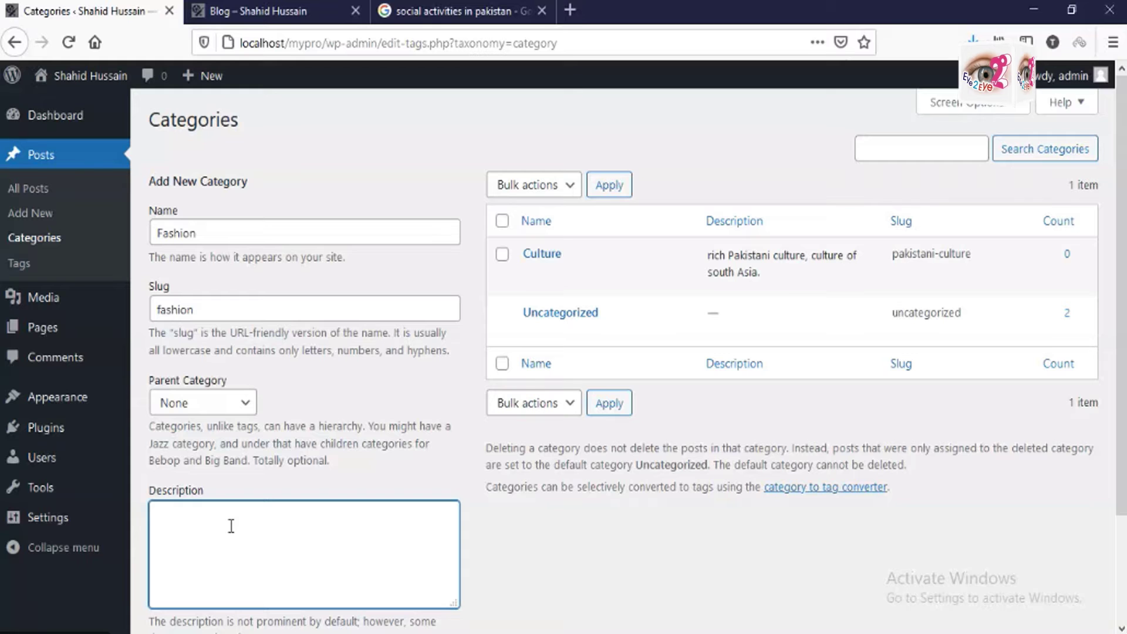
{"action": "type", "text": "Fas"}
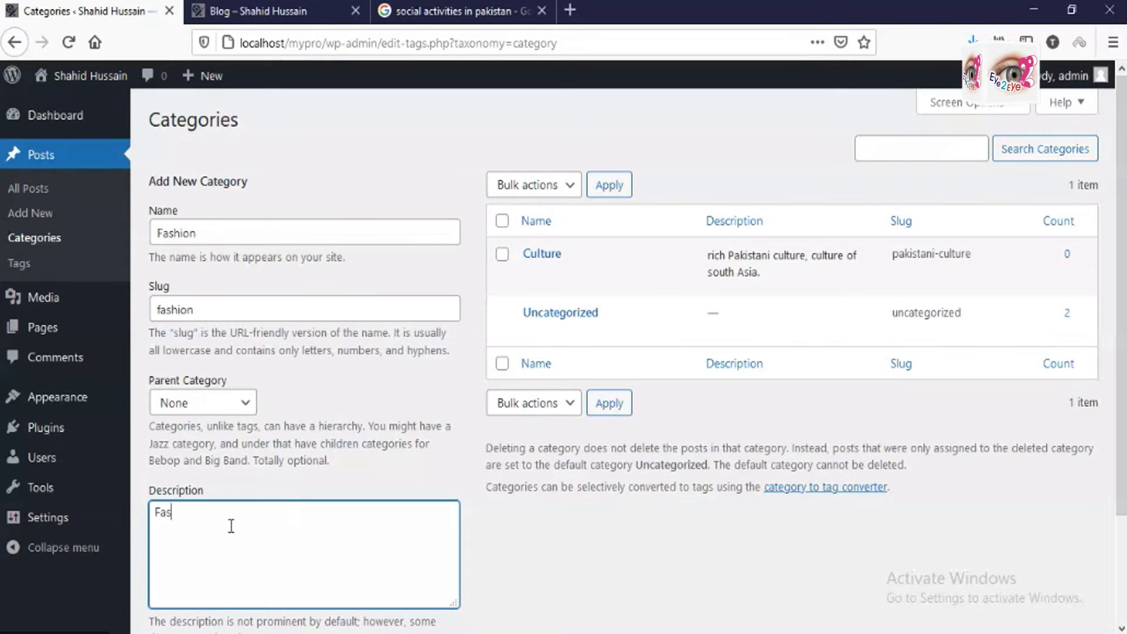
{"action": "type", "text": "hion in p"}
{"action": "key", "text": "BackSpace"}
{"action": "type", "text": "P"}
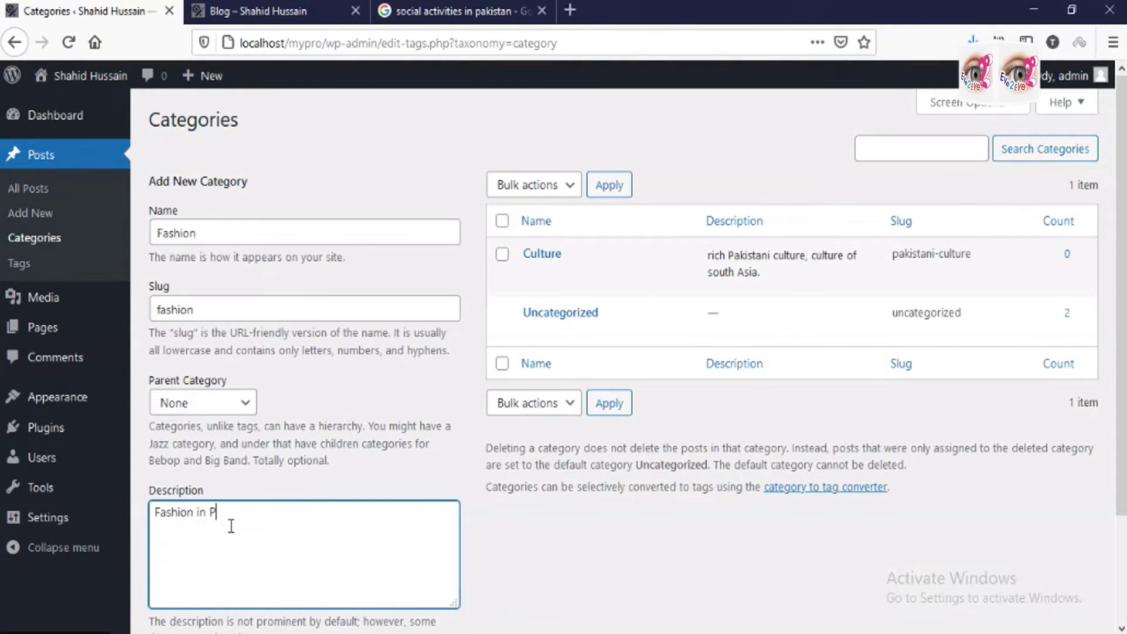
{"action": "type", "text": "akistan."}
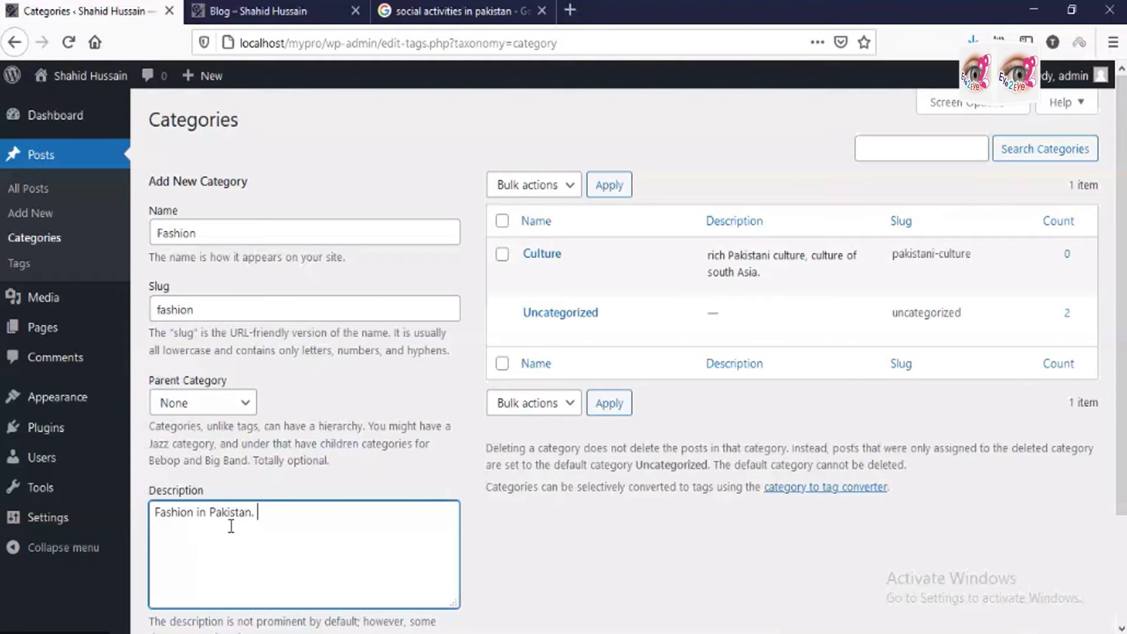
- Append "shoes in Pakistan." to the description and add the Fashion category
{"action": "type", "text": "shoes in pak"}
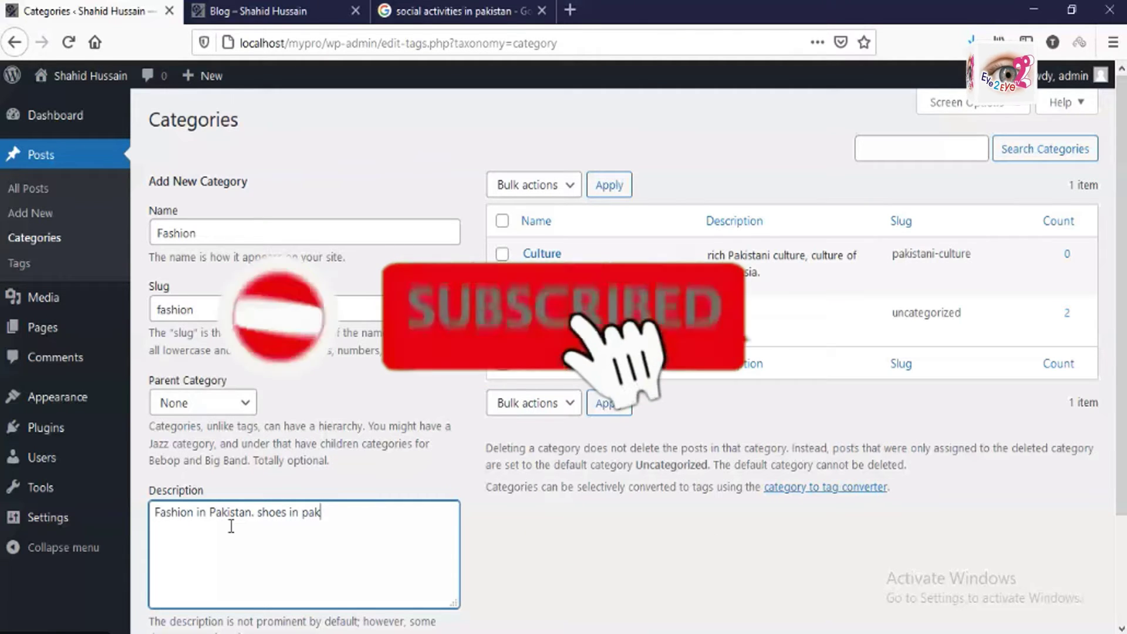
{"action": "type", "text": "istan"}
{"action": "left_click_drag", "start_coordinate": [345, 513], "coordinate": [258, 511]}
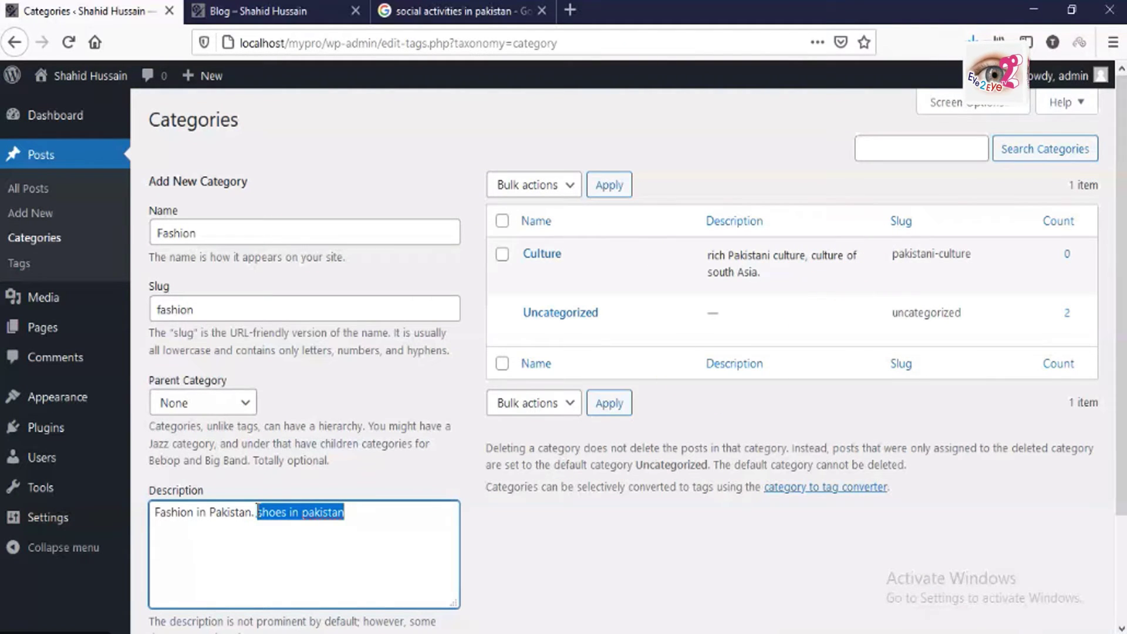
{"action": "left_click", "coordinate": [308, 512]}
{"action": "key", "text": "BackSpace"}
{"action": "type", "text": "P"}
{"action": "left_click", "coordinate": [372, 513]}
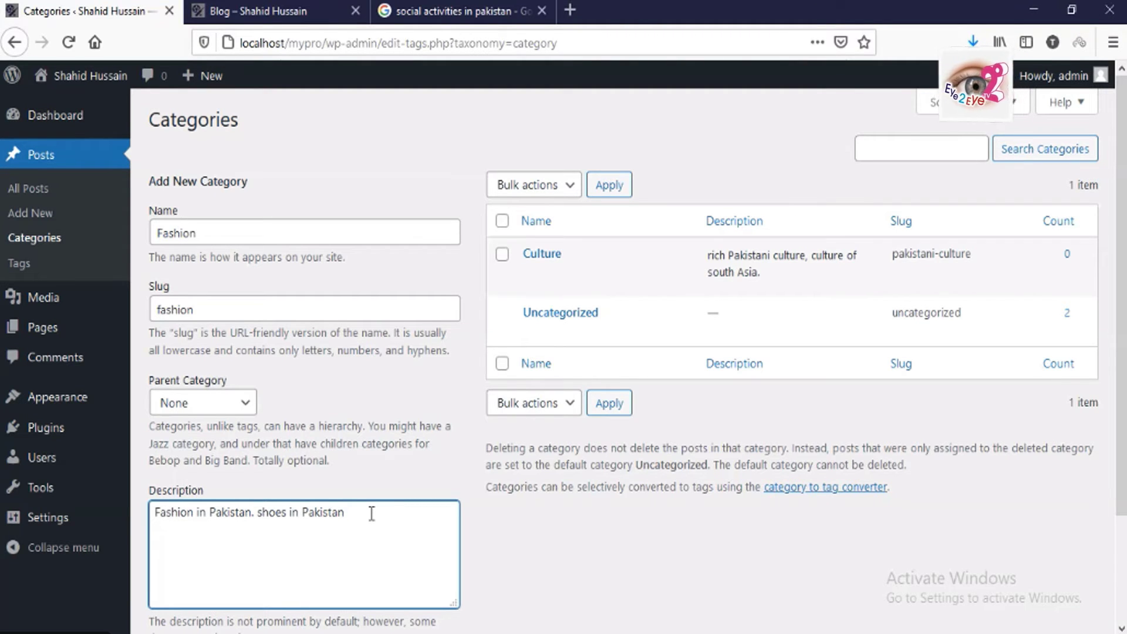
{"action": "scroll", "coordinate": [460, 464], "scroll_direction": "down", "scroll_amount": 2}
{"action": "type", "text": "."}
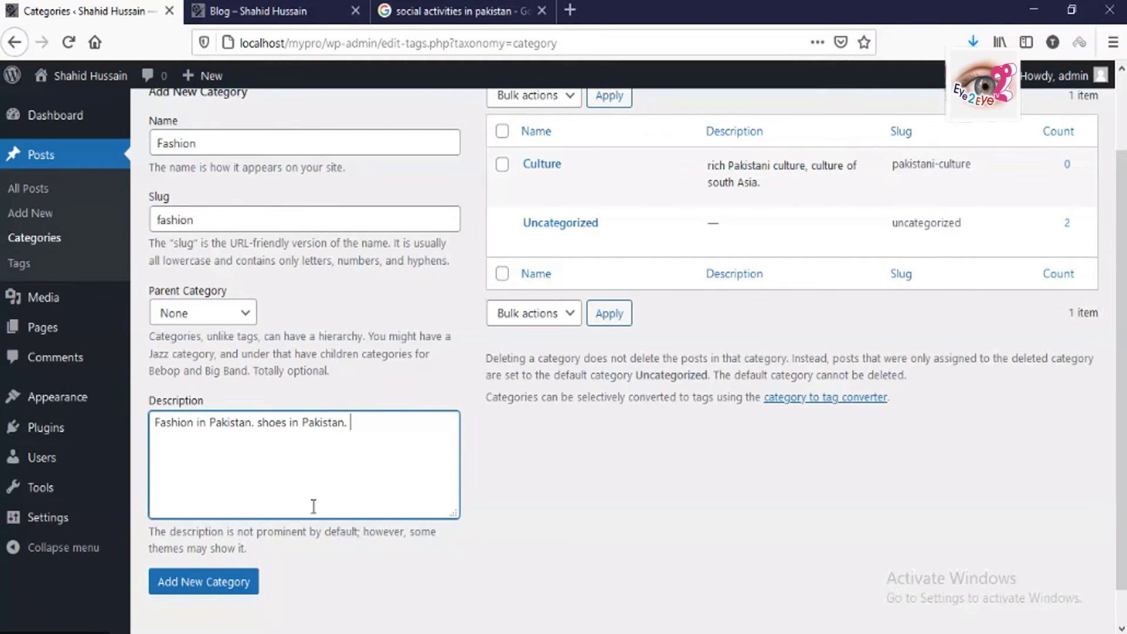
{"action": "left_click", "coordinate": [221, 590]}
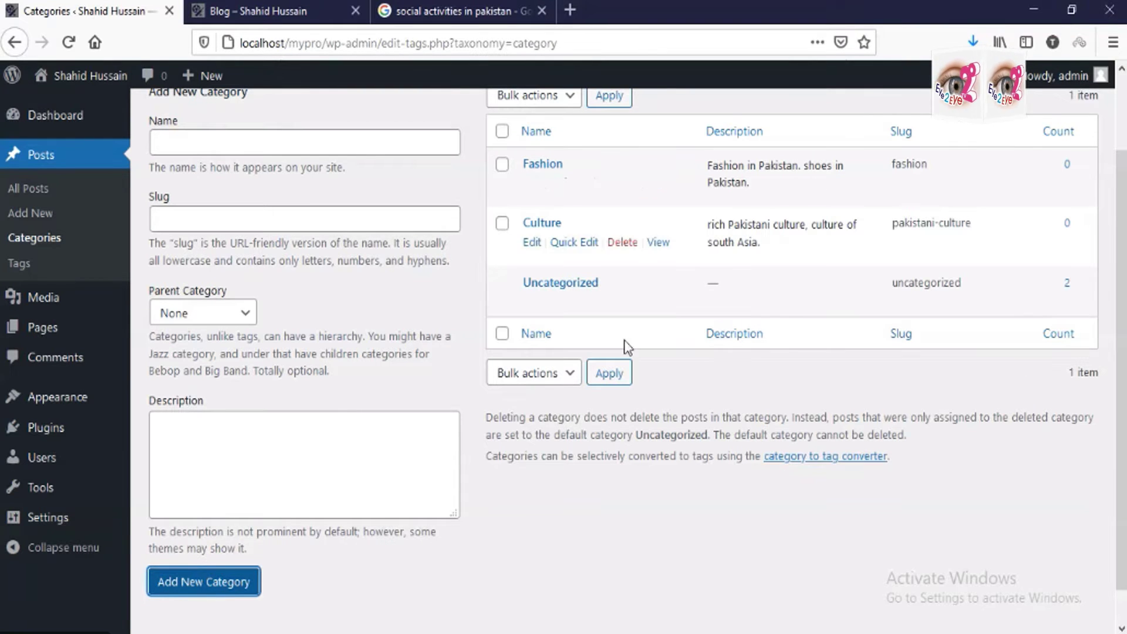
- Enter Men Fashion as the name of a further new category
{"action": "scroll", "coordinate": [405, 530], "scroll_direction": "up", "scroll_amount": 1}
{"action": "scroll", "coordinate": [405, 530], "scroll_direction": "up", "scroll_amount": 2}
{"action": "left_click", "coordinate": [296, 232]}
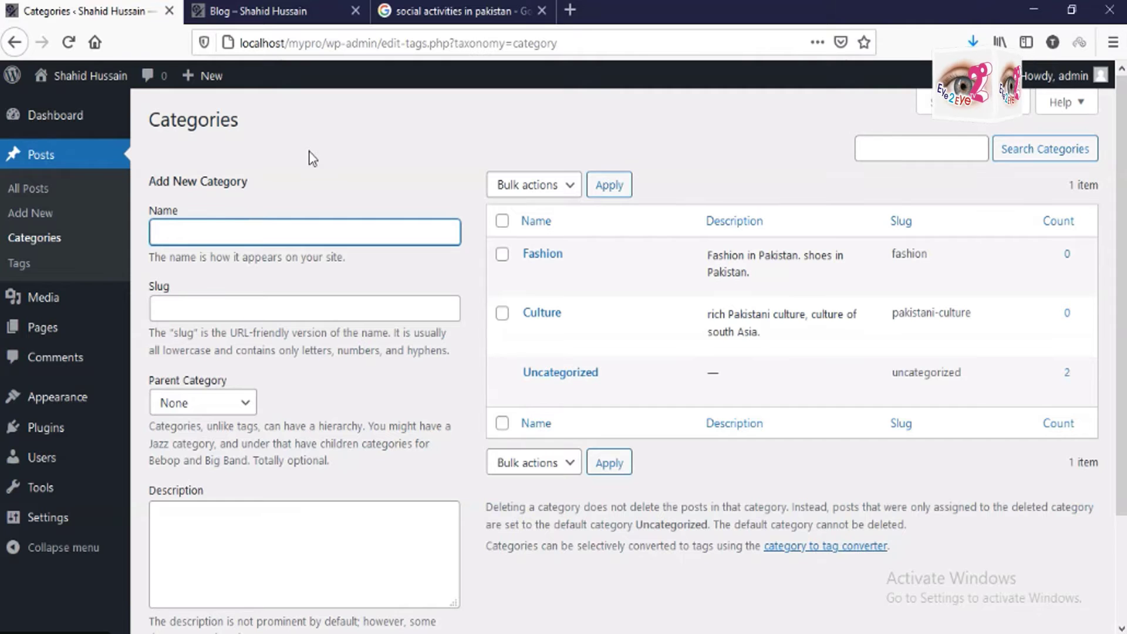
{"action": "type", "text": "M"}
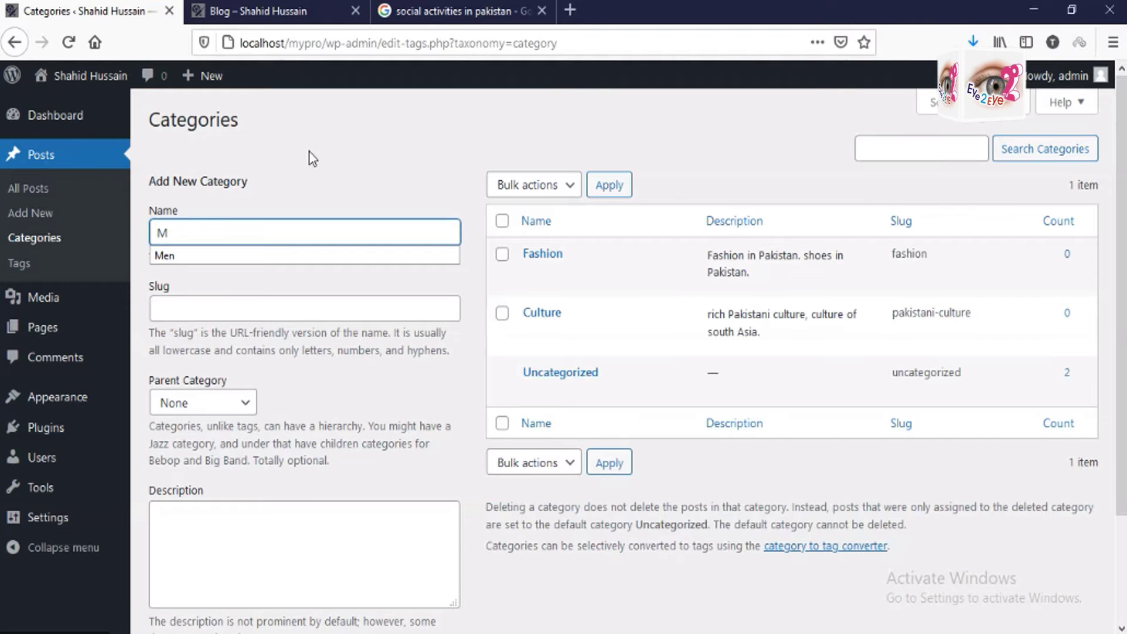
{"action": "type", "text": "en Fa"}
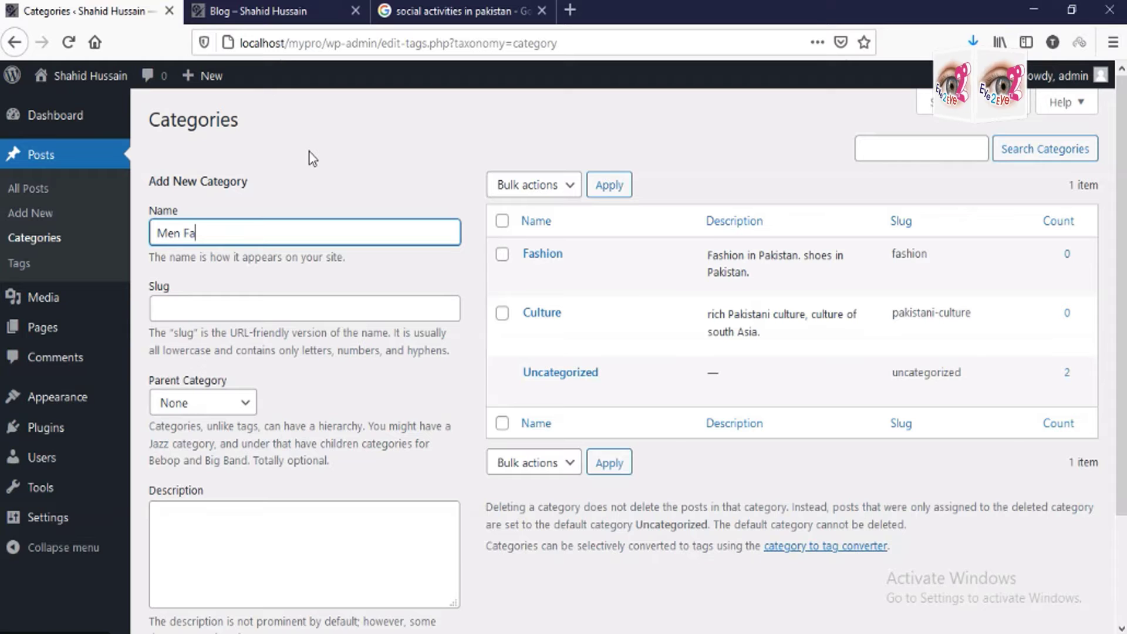
{"action": "type", "text": "si"}
{"action": "key", "text": "BackSpace"}
{"action": "type", "text": "hion"}
- Set the slug of the Men Fashion category to men-fashion
{"action": "left_click", "coordinate": [266, 305]}
{"action": "type", "text": "me"}
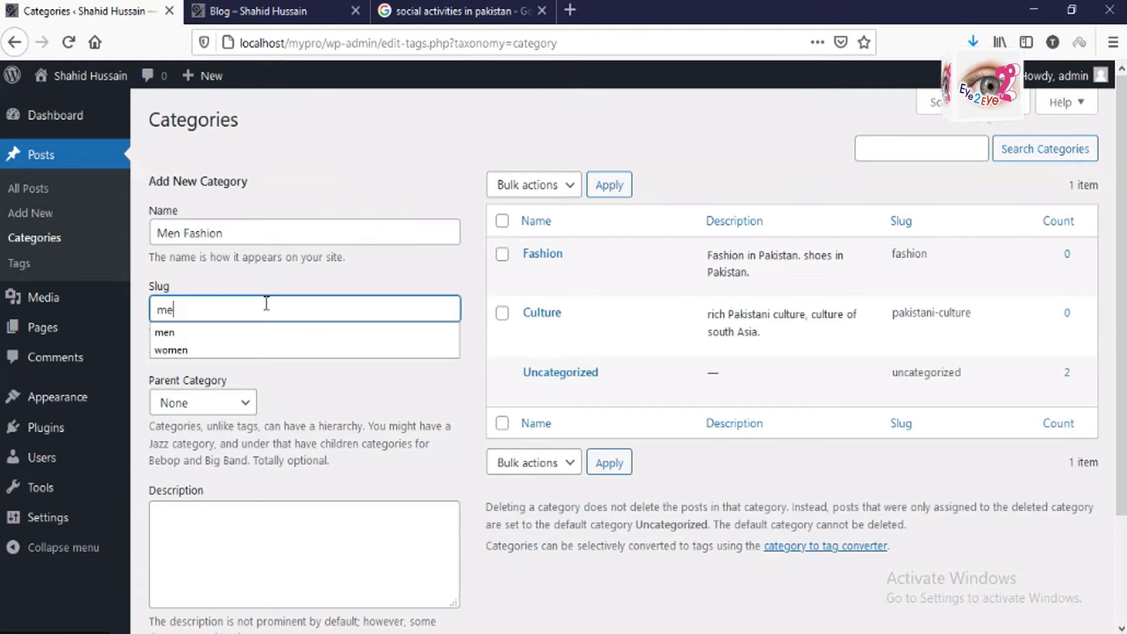
{"action": "type", "text": "n-"}
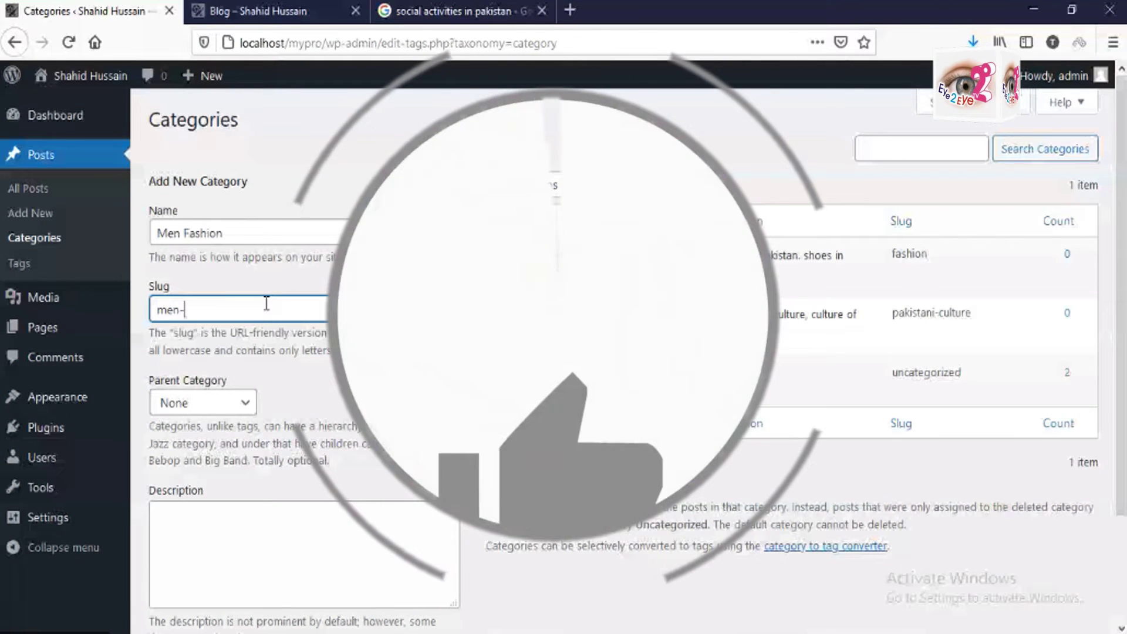
{"action": "type", "text": "ashion"}
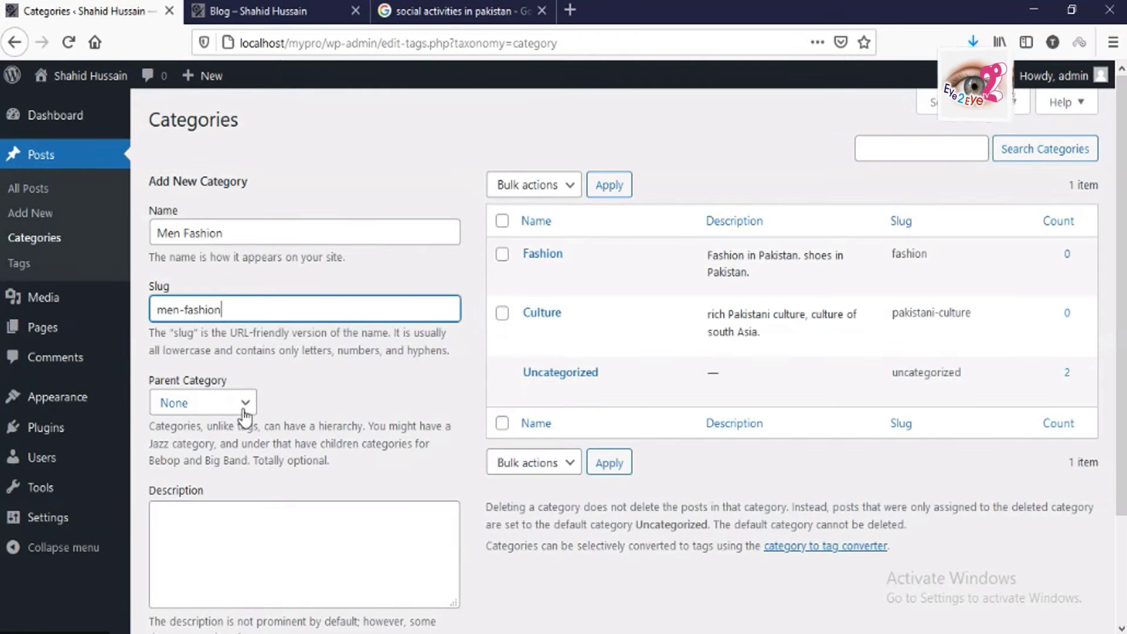
- Make Fashion the parent of Men Fashion and add the category with an empty description
{"action": "left_click", "coordinate": [246, 405]}
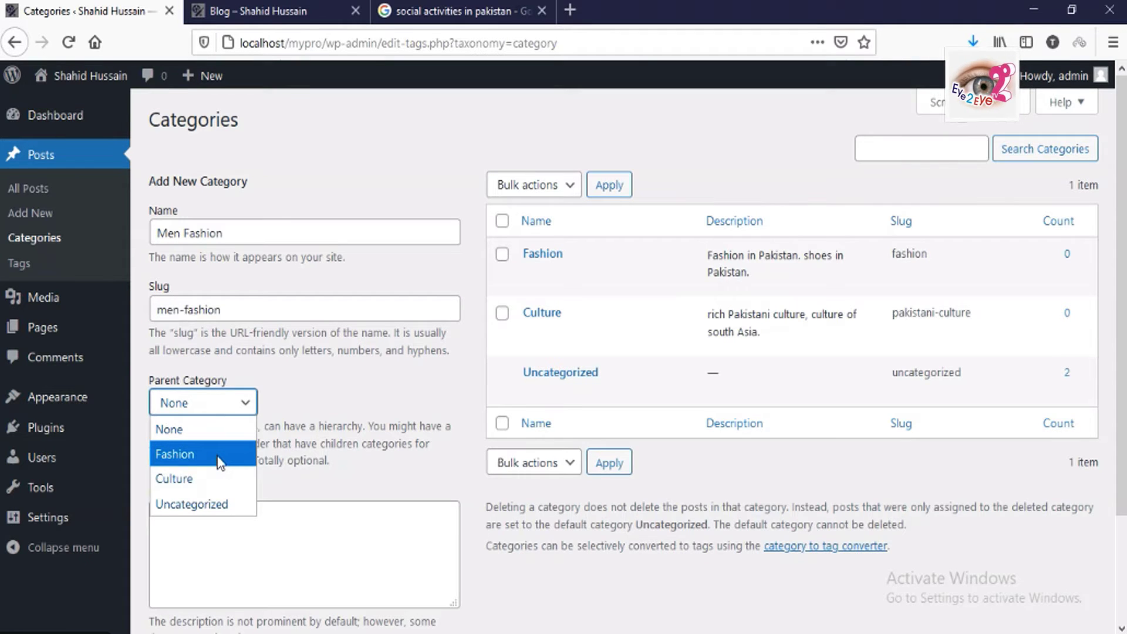
{"action": "left_click", "coordinate": [220, 462]}
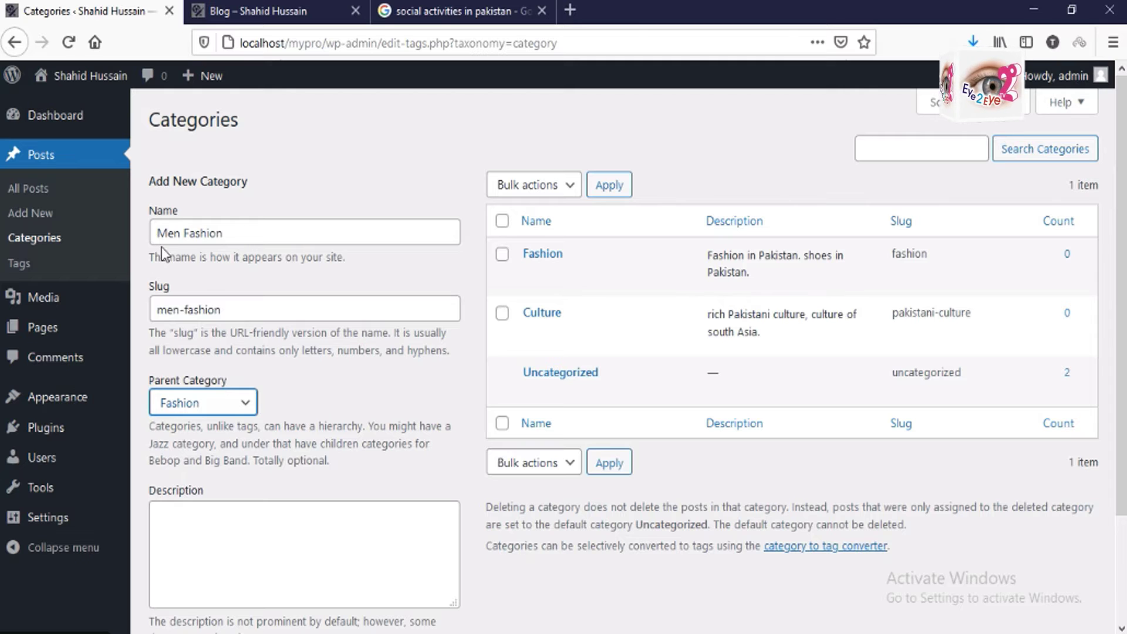
{"action": "left_click", "coordinate": [225, 521]}
{"action": "scroll", "coordinate": [224, 520], "scroll_direction": "down", "scroll_amount": 3}
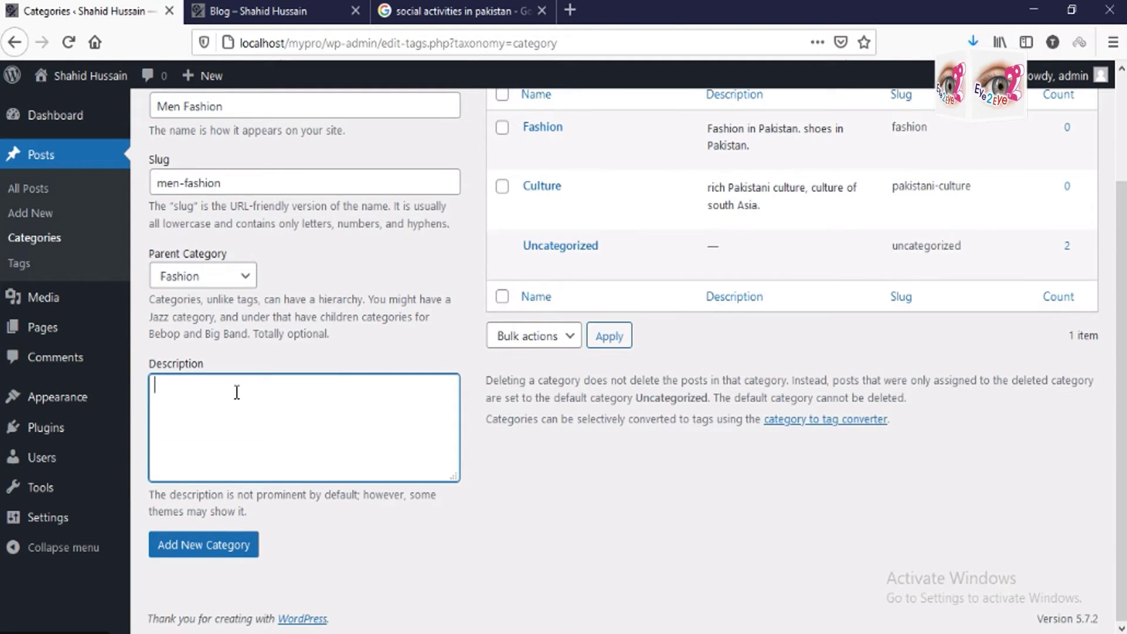
{"action": "left_click", "coordinate": [220, 551]}
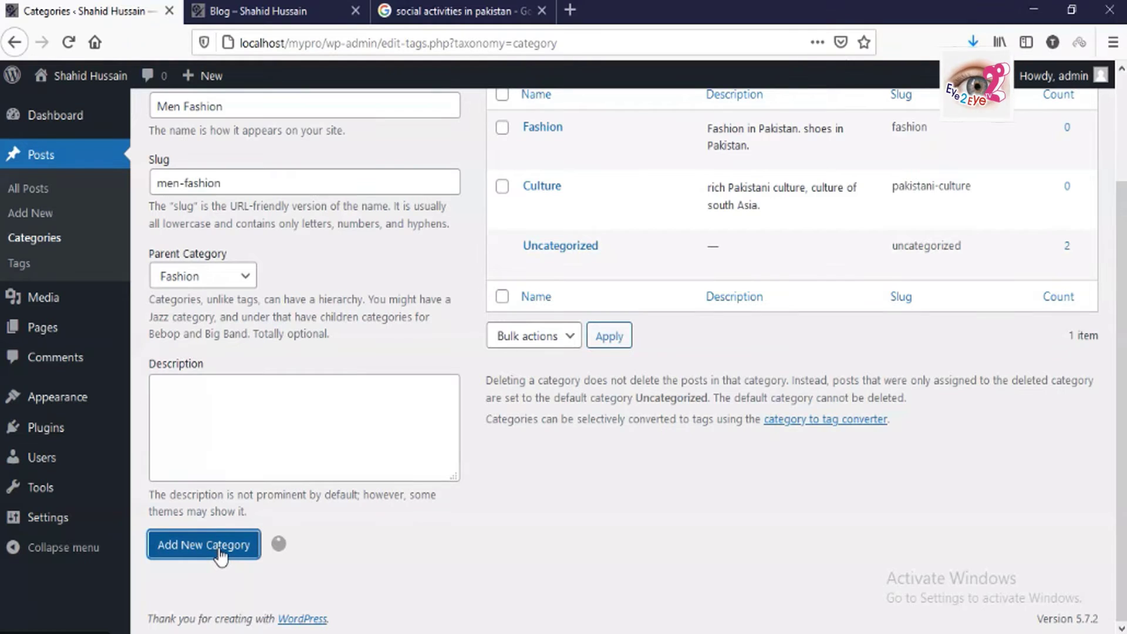
{"action": "left_click", "coordinate": [314, 395]}
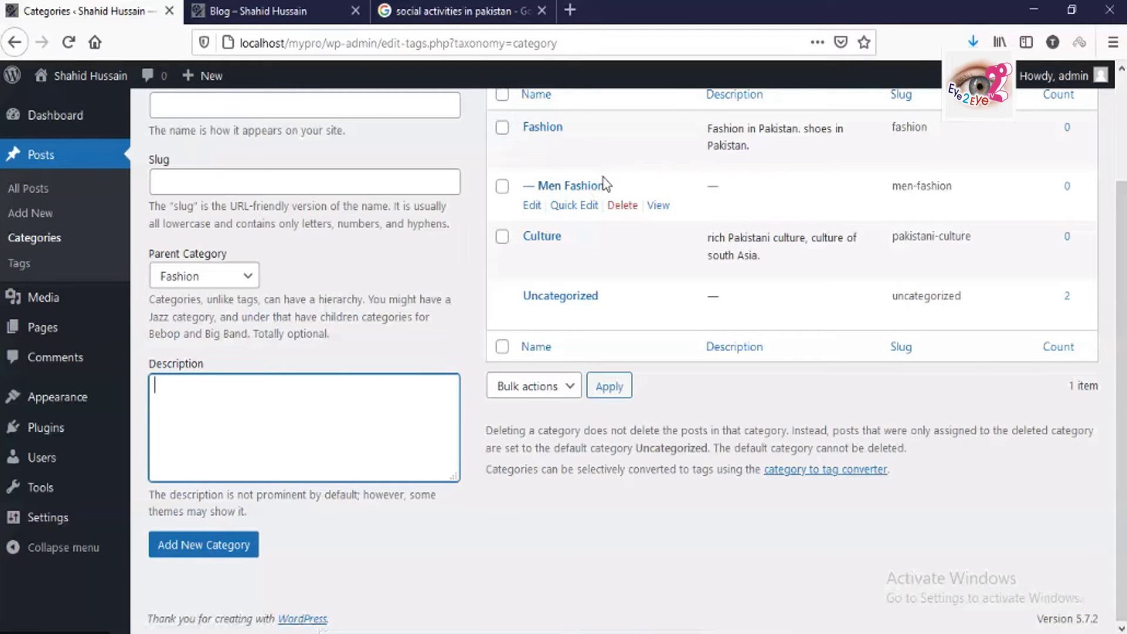
- Edit the Men Fashion category to give it the description "men fashion in Pakistan." and save the update
{"action": "left_click", "coordinate": [535, 205]}
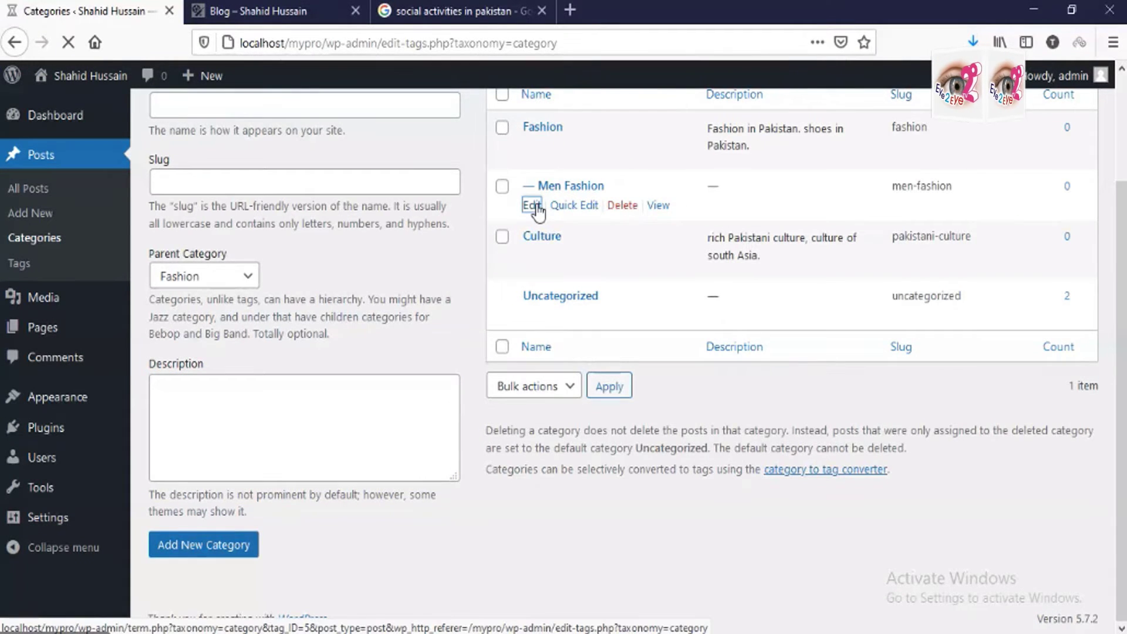
{"action": "left_click", "coordinate": [378, 438]}
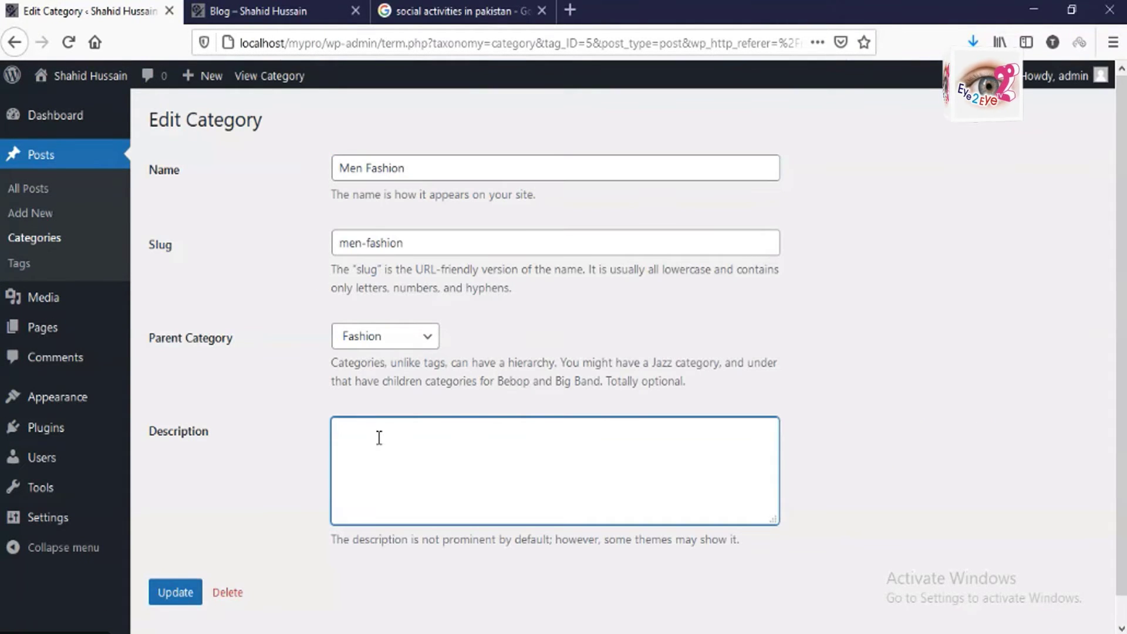
{"action": "type", "text": "men"}
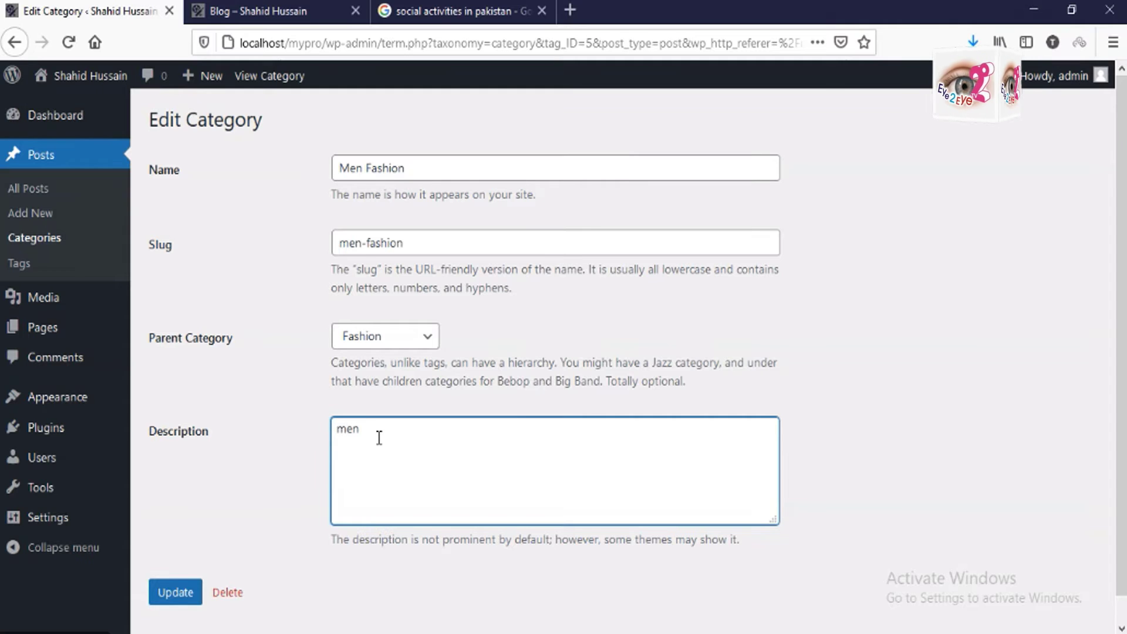
{"action": "type", "text": " fashion in Pakistan"}
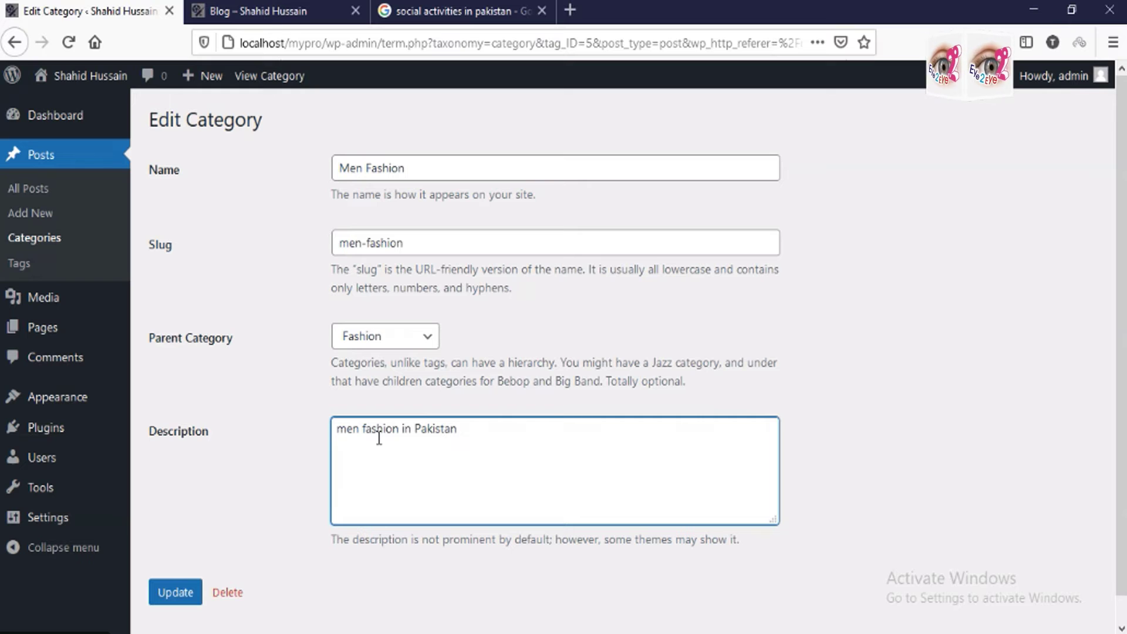
{"action": "type", "text": "."}
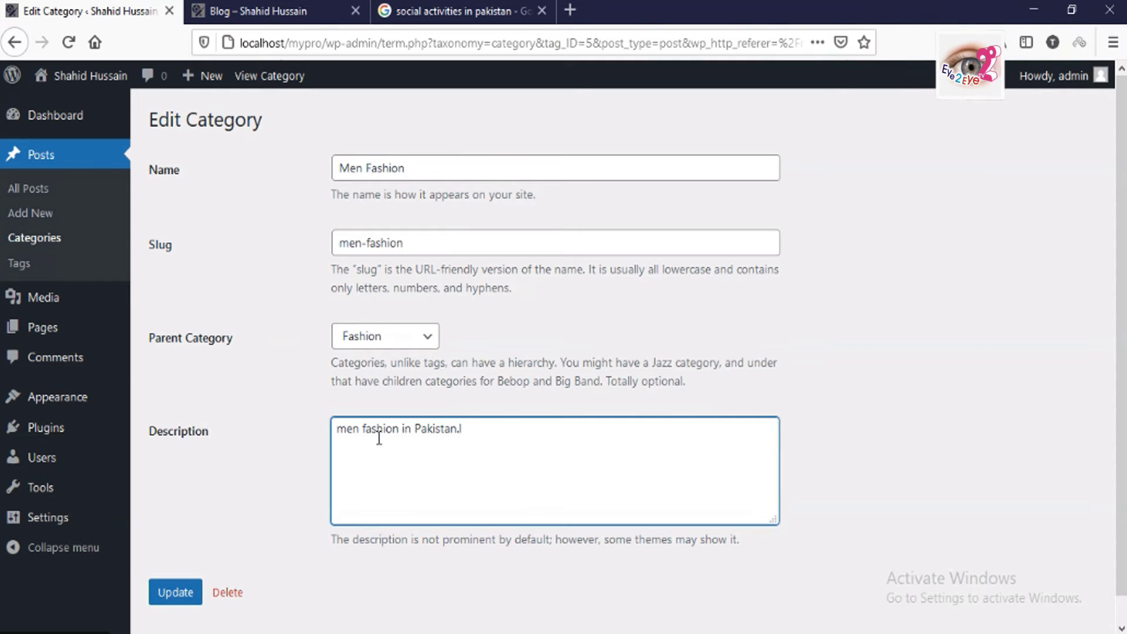
{"action": "left_click", "coordinate": [185, 604]}
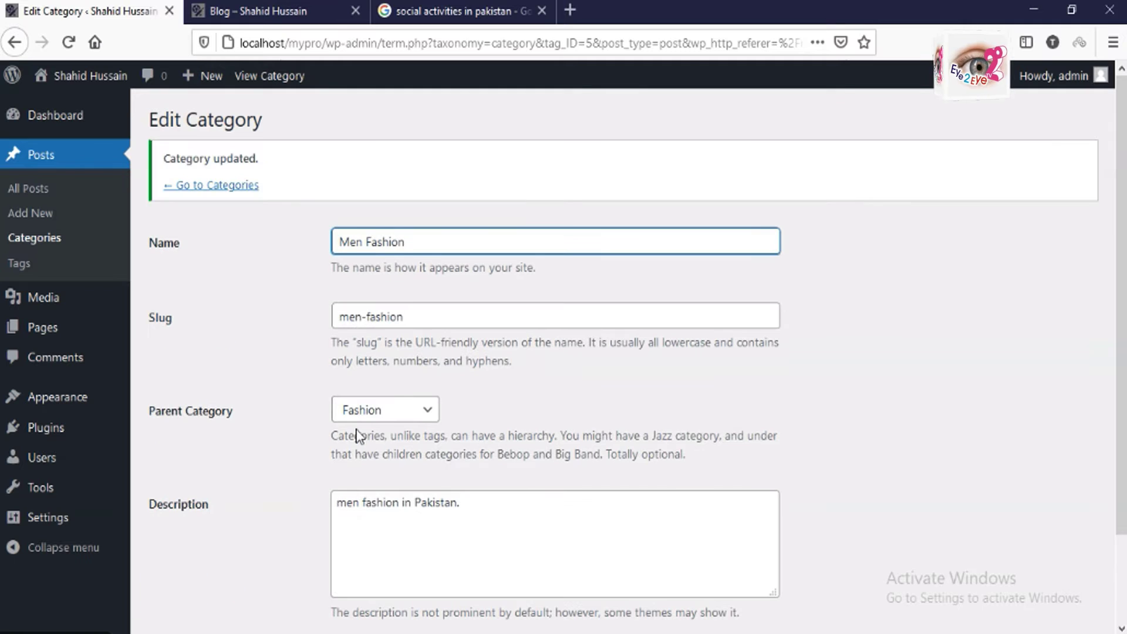
- Return to the category list and enter Women Fashion as the name of a new category
{"action": "left_click", "coordinate": [37, 243]}
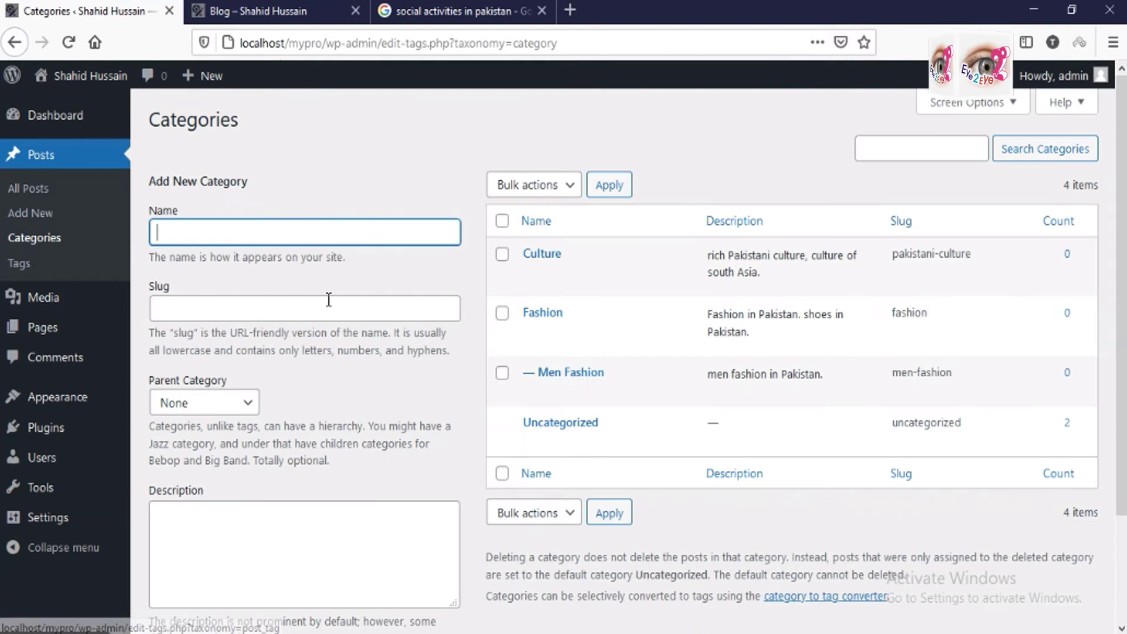
{"action": "type", "text": "Wo"}
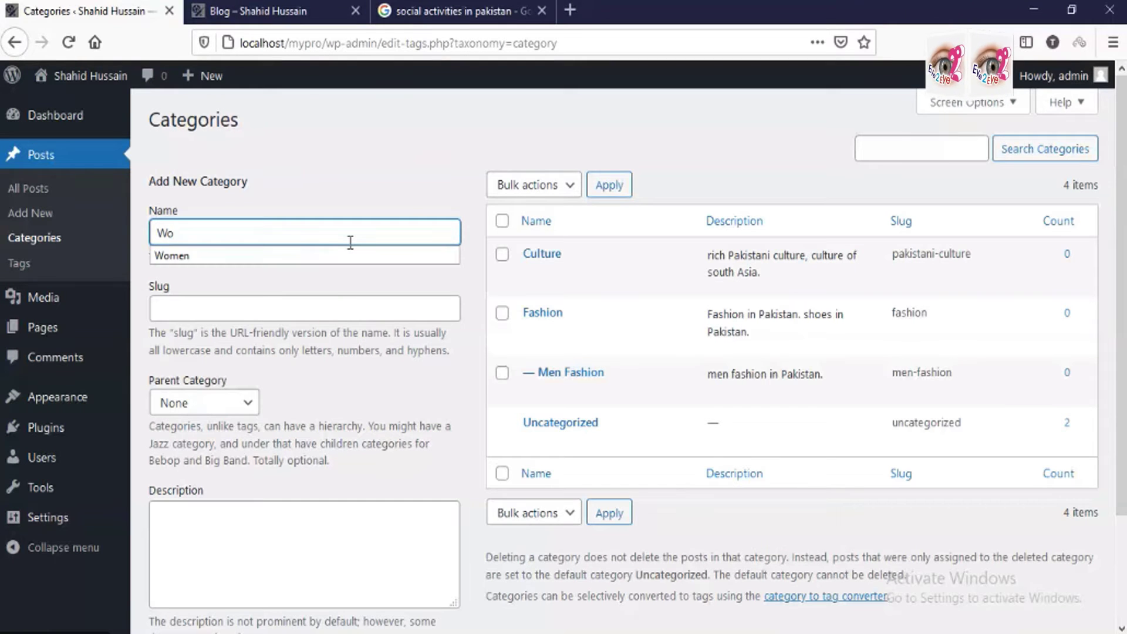
{"action": "left_click", "coordinate": [312, 254]}
{"action": "left_click", "coordinate": [287, 309]}
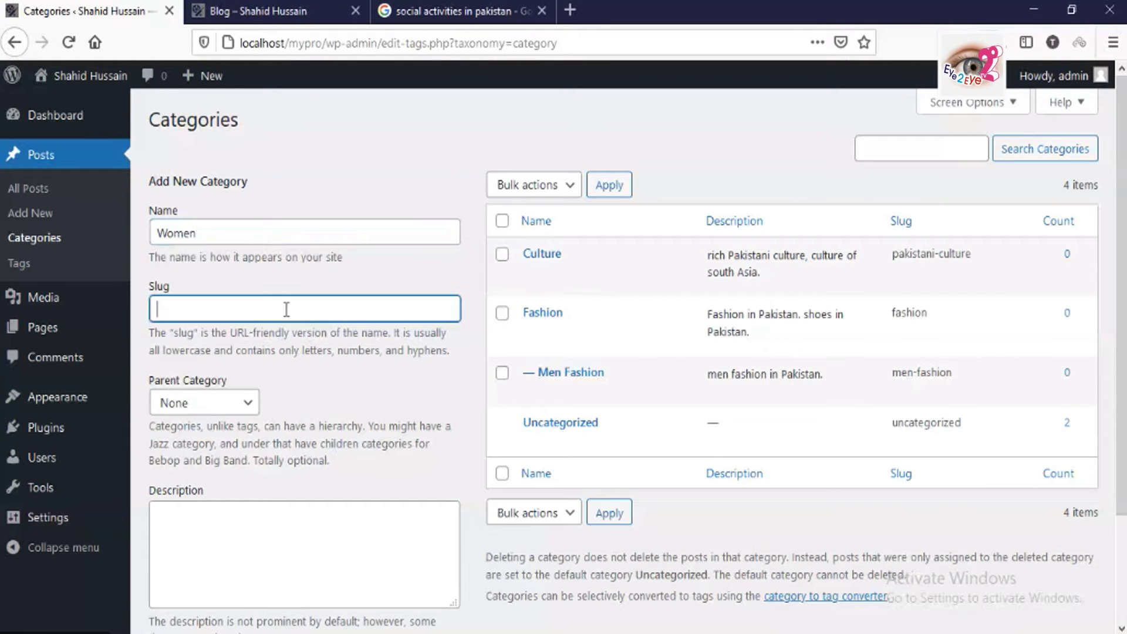
{"action": "left_click", "coordinate": [253, 236]}
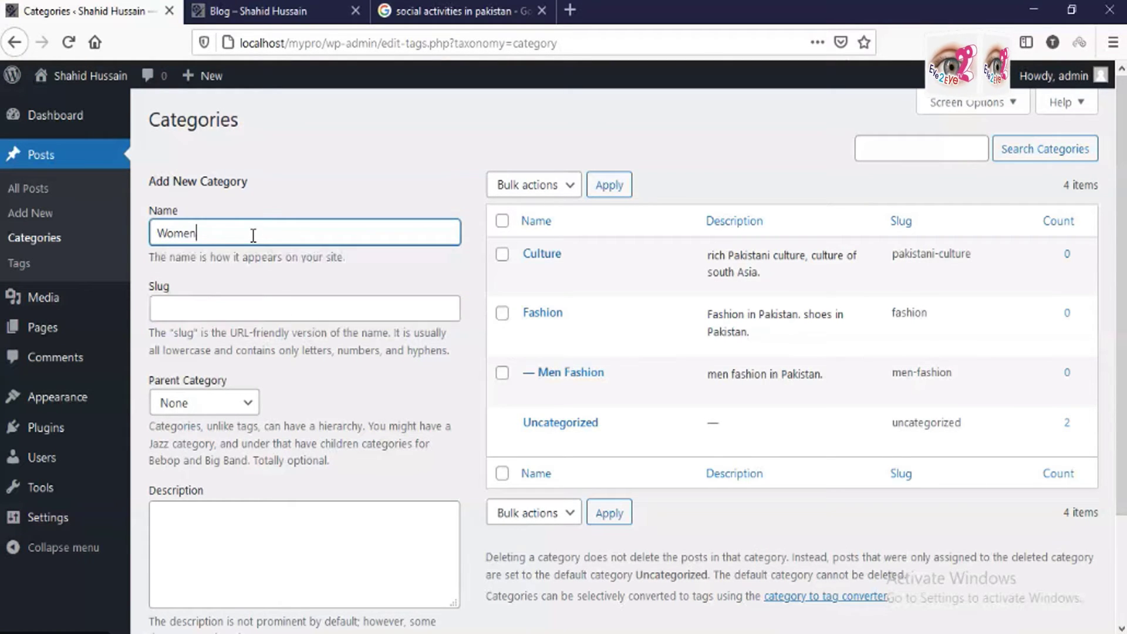
{"action": "type", "text": "Fashion"}
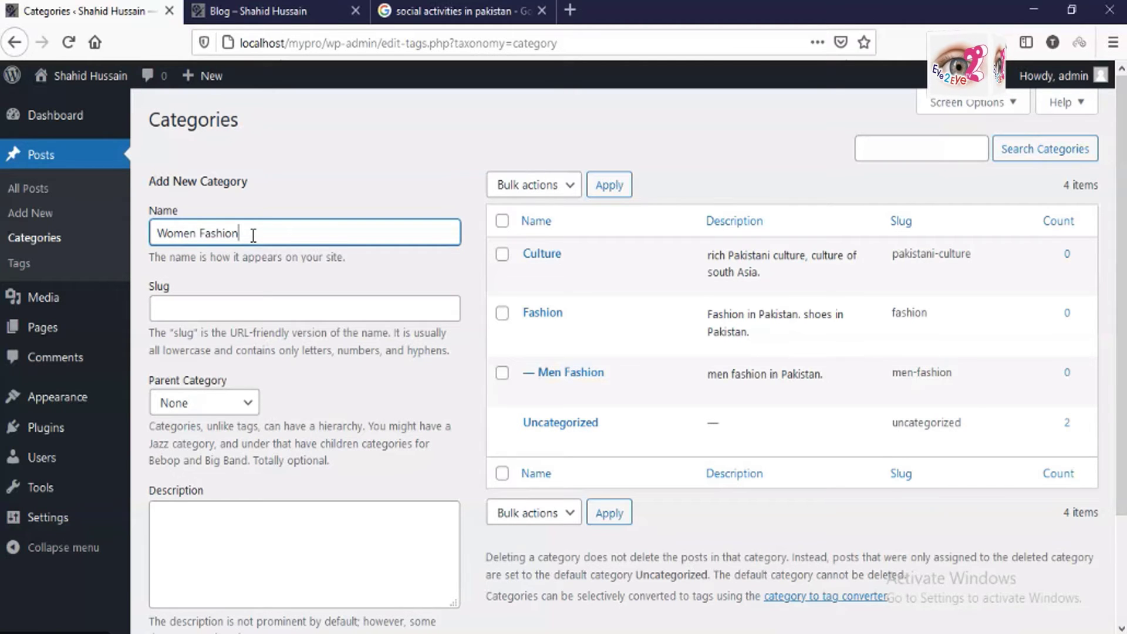
- Set the new category's slug to women-fashion and its parent category to Fashion
{"action": "left_click", "coordinate": [238, 301]}
{"action": "type", "text": "w"}
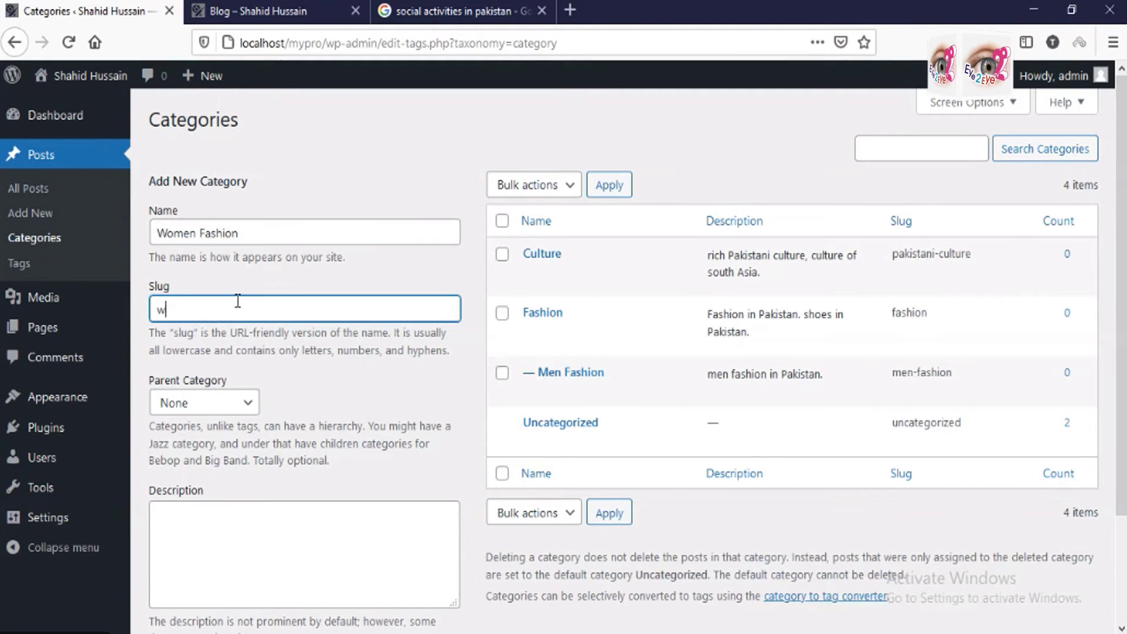
{"action": "type", "text": "omen"}
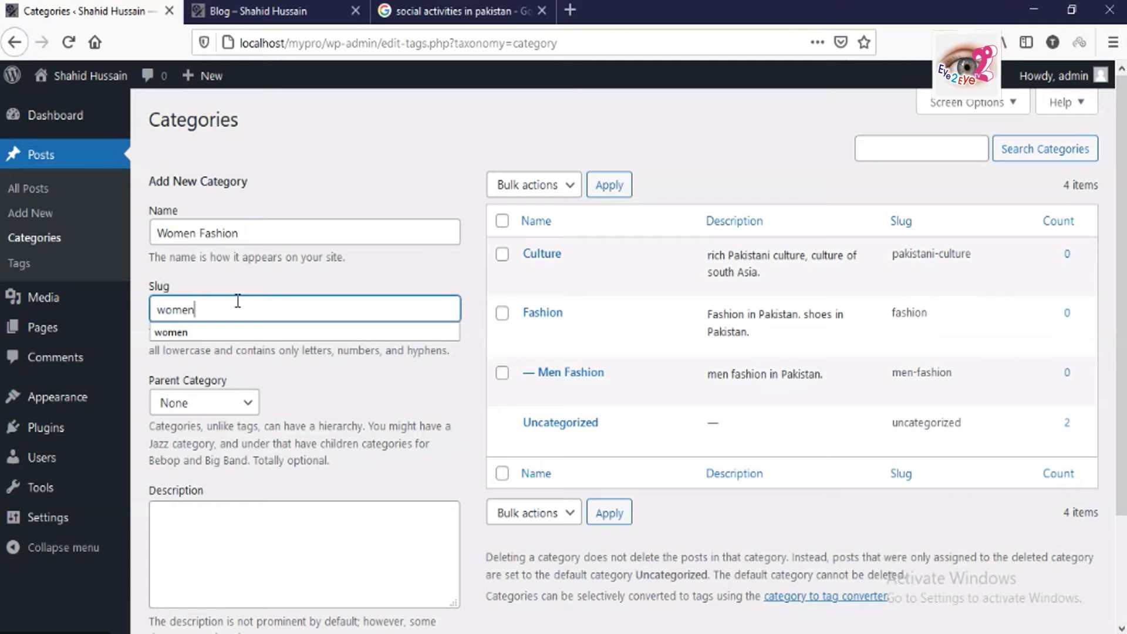
{"action": "type", "text": "-fashion"}
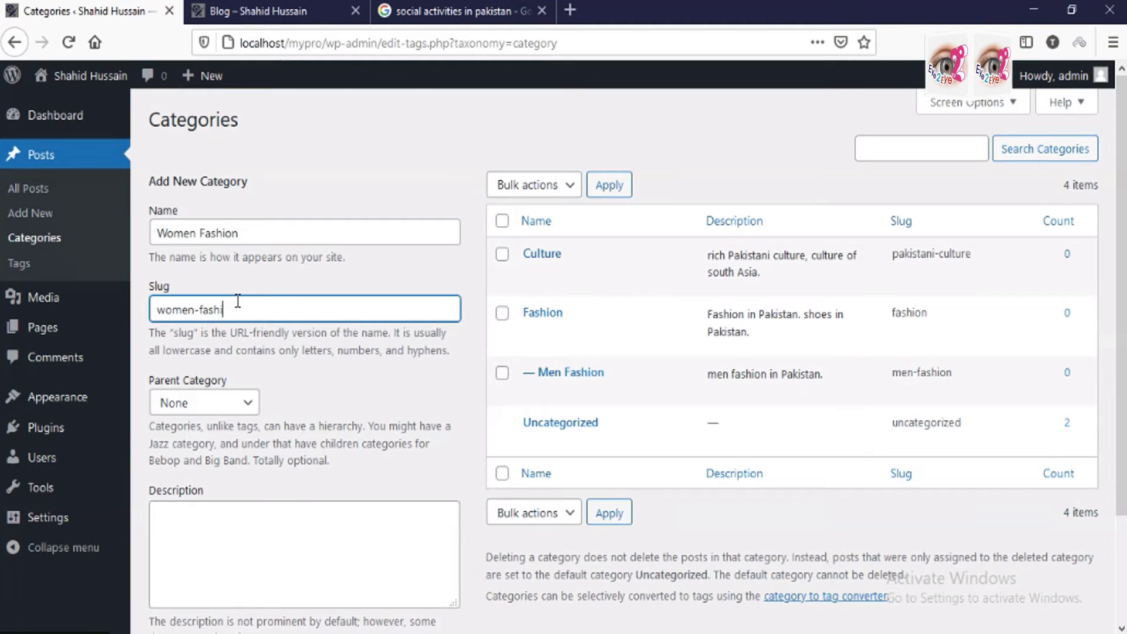
{"action": "left_click", "coordinate": [245, 402]}
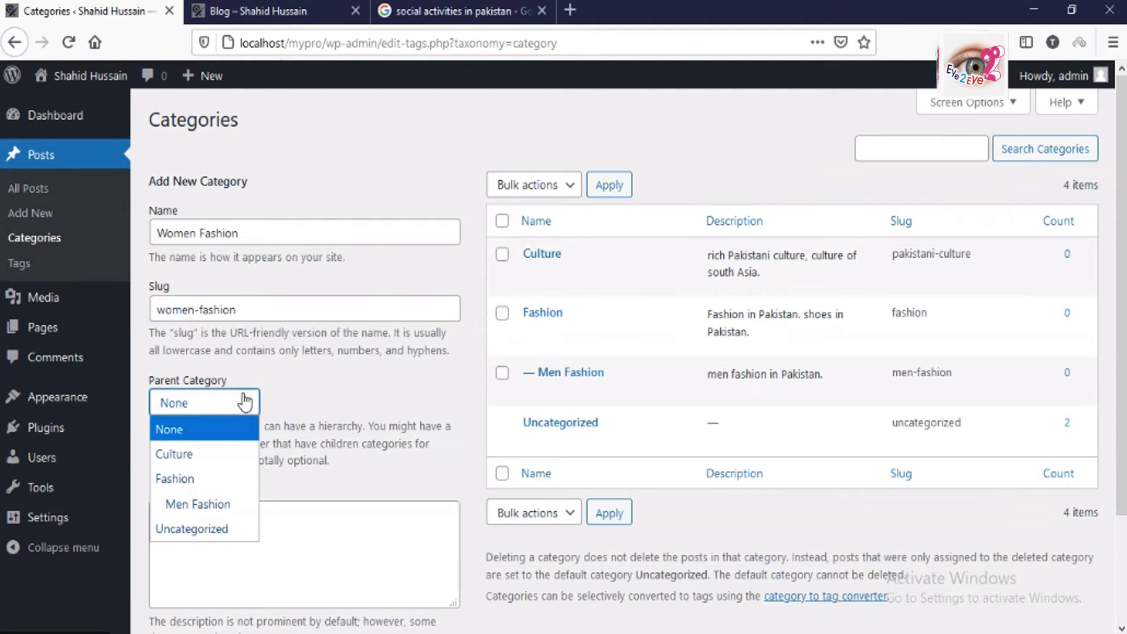
{"action": "left_click", "coordinate": [212, 476]}
- Enter the description "women fashion in pakistan" and add the Women Fashion category
{"action": "left_click", "coordinate": [227, 511]}
{"action": "type", "text": "women"}
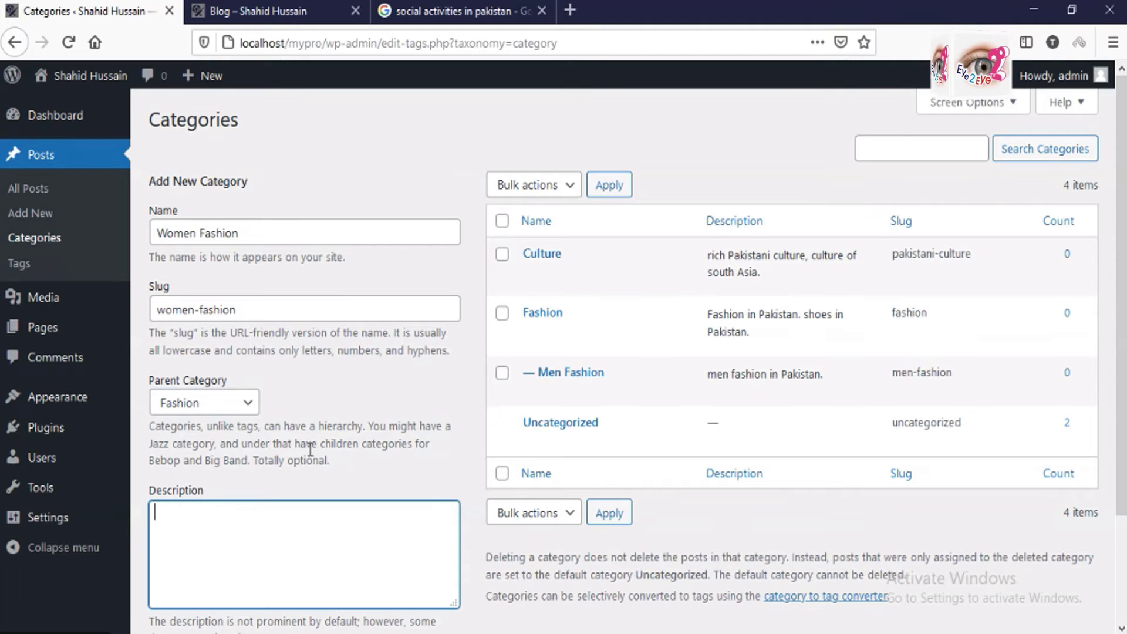
{"action": "type", "text": " fashio"}
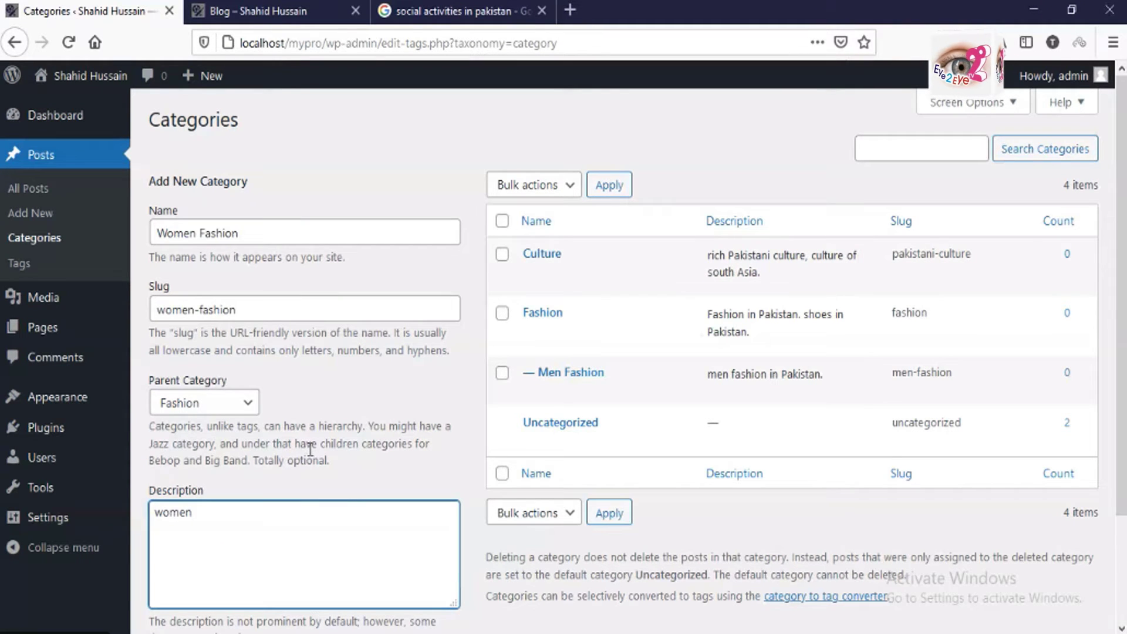
{"action": "type", "text": "n i"}
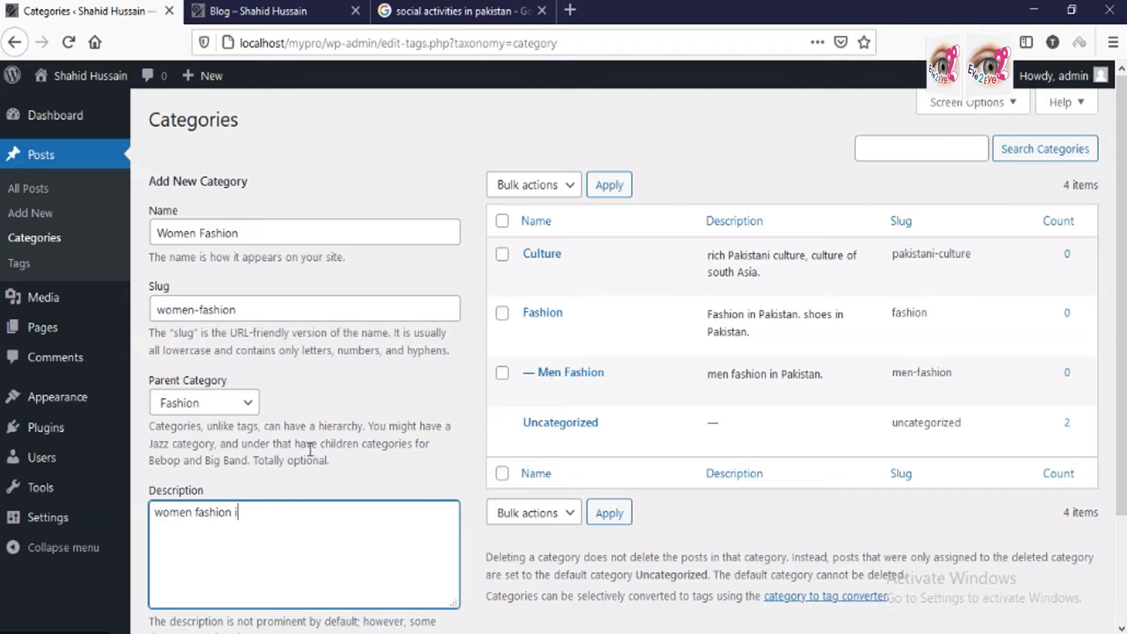
{"action": "type", "text": "n pakistan"}
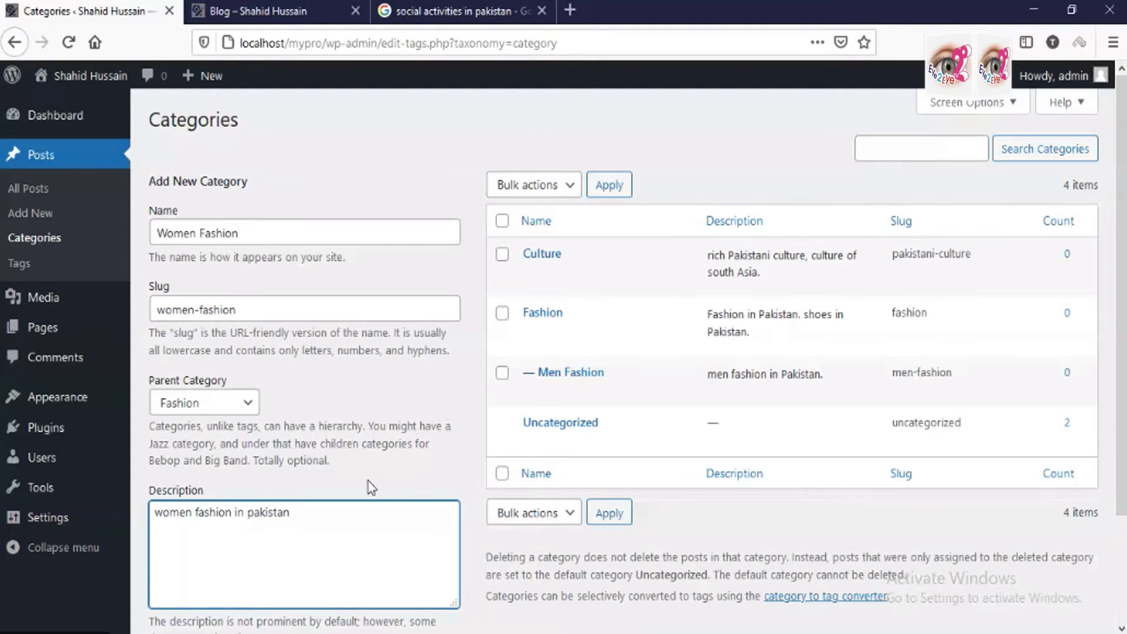
{"action": "scroll", "coordinate": [372, 488], "scroll_direction": "down", "scroll_amount": 3}
{"action": "left_click", "coordinate": [199, 558]}
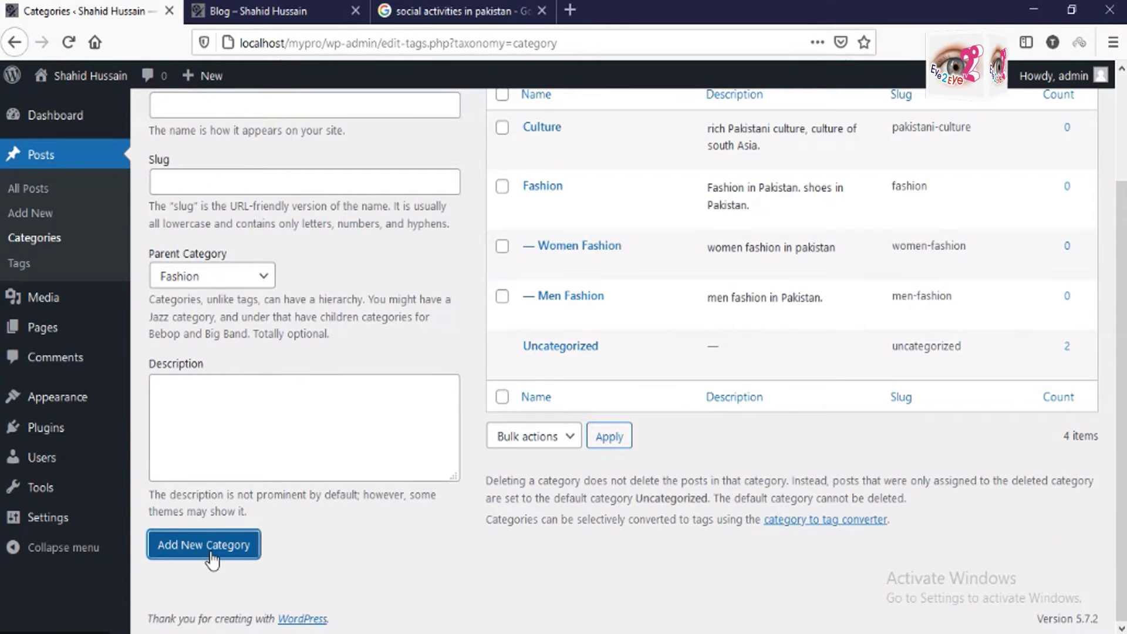
- Quick-edit the Pakistani Culture post in the posts list to replace its Uncategorized category with Culture, and update it
{"action": "scroll", "coordinate": [497, 512], "scroll_direction": "up", "scroll_amount": 3}
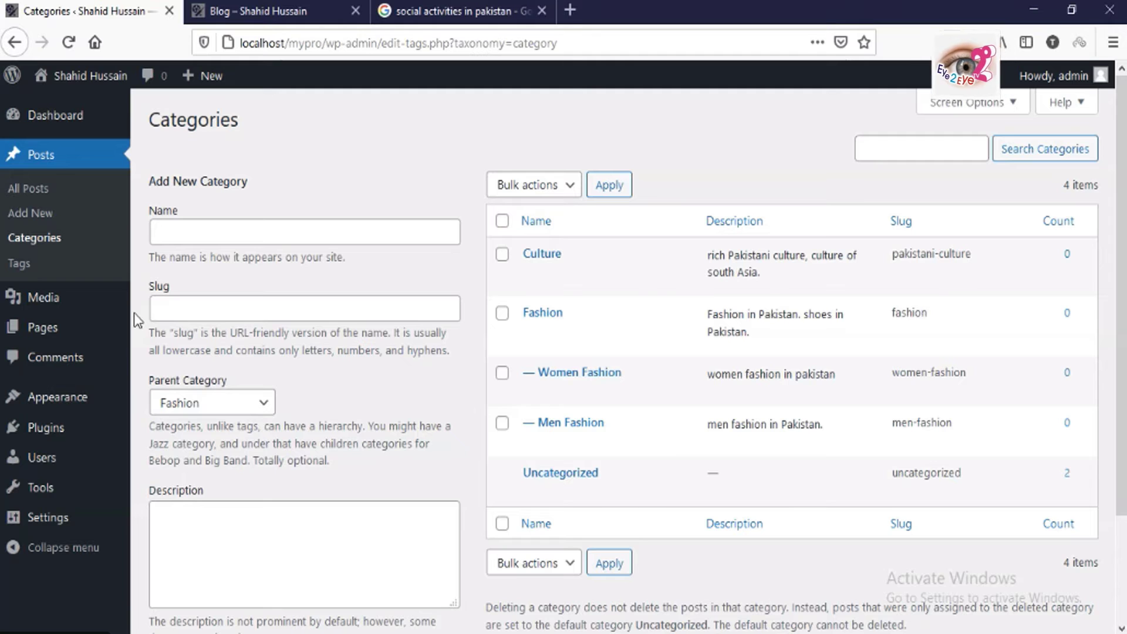
{"action": "left_click", "coordinate": [22, 189]}
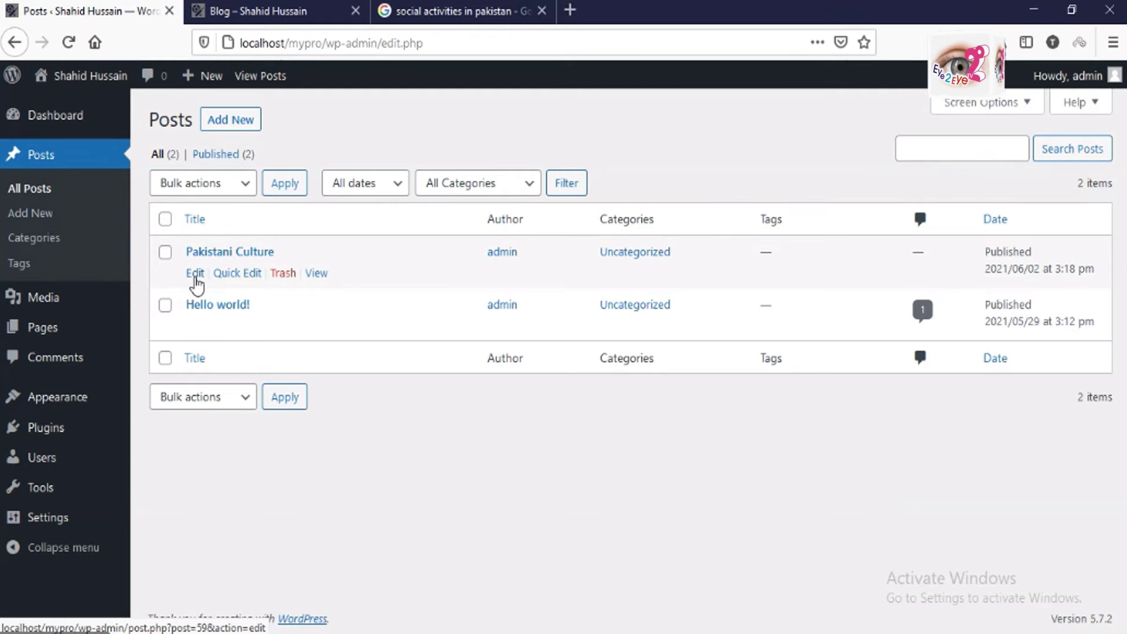
{"action": "left_click", "coordinate": [238, 274]}
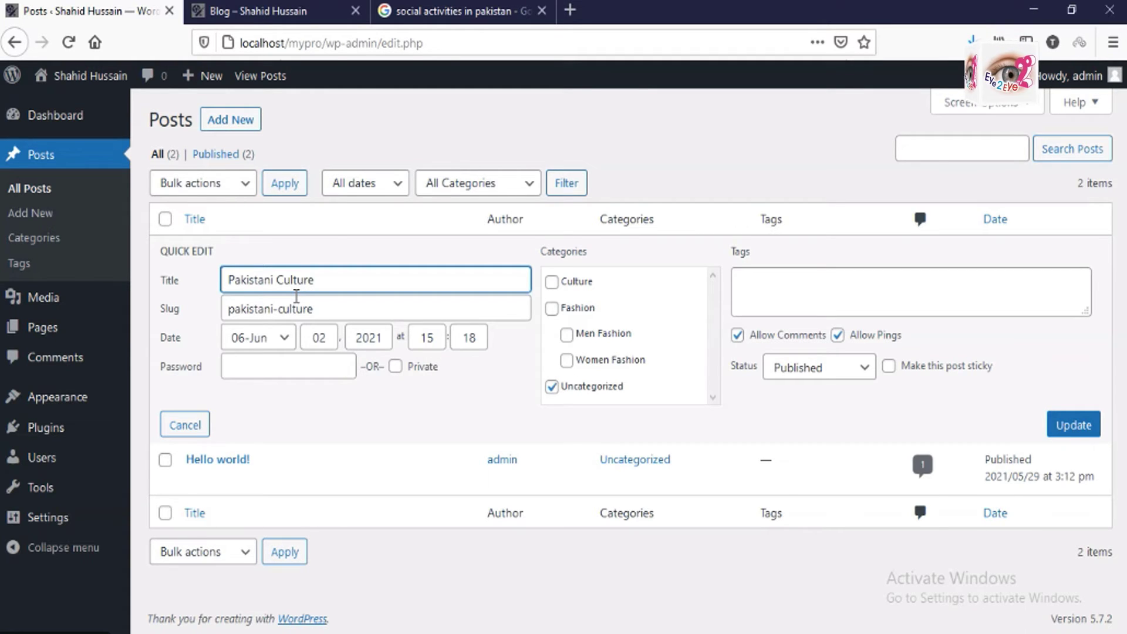
{"action": "left_click", "coordinate": [552, 281]}
{"action": "left_click", "coordinate": [552, 386]}
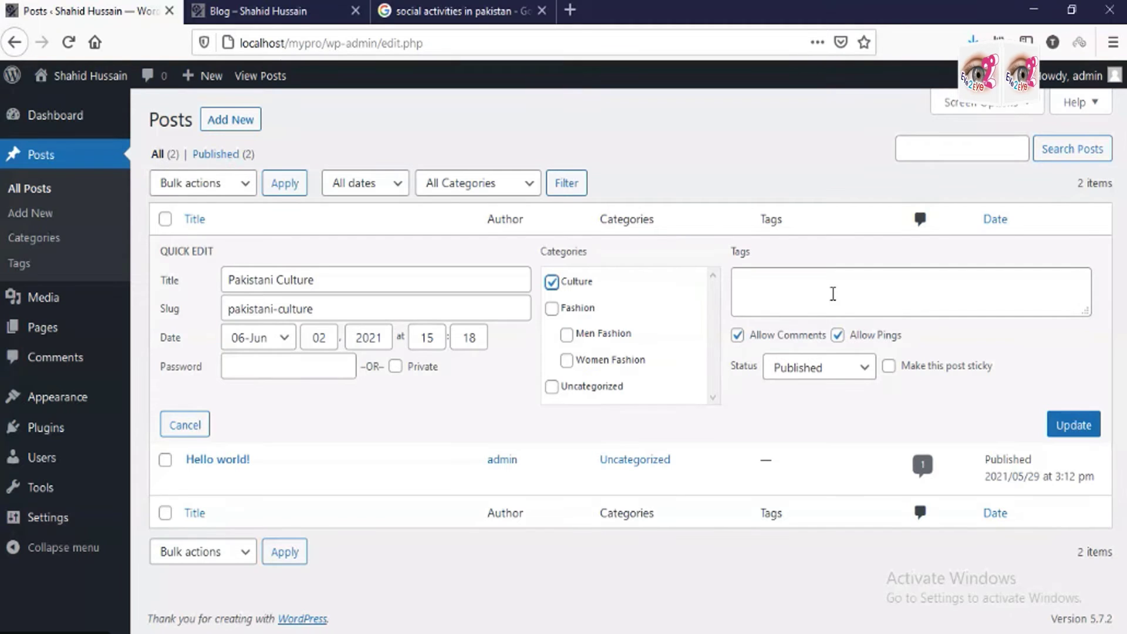
{"action": "left_click", "coordinate": [838, 288]}
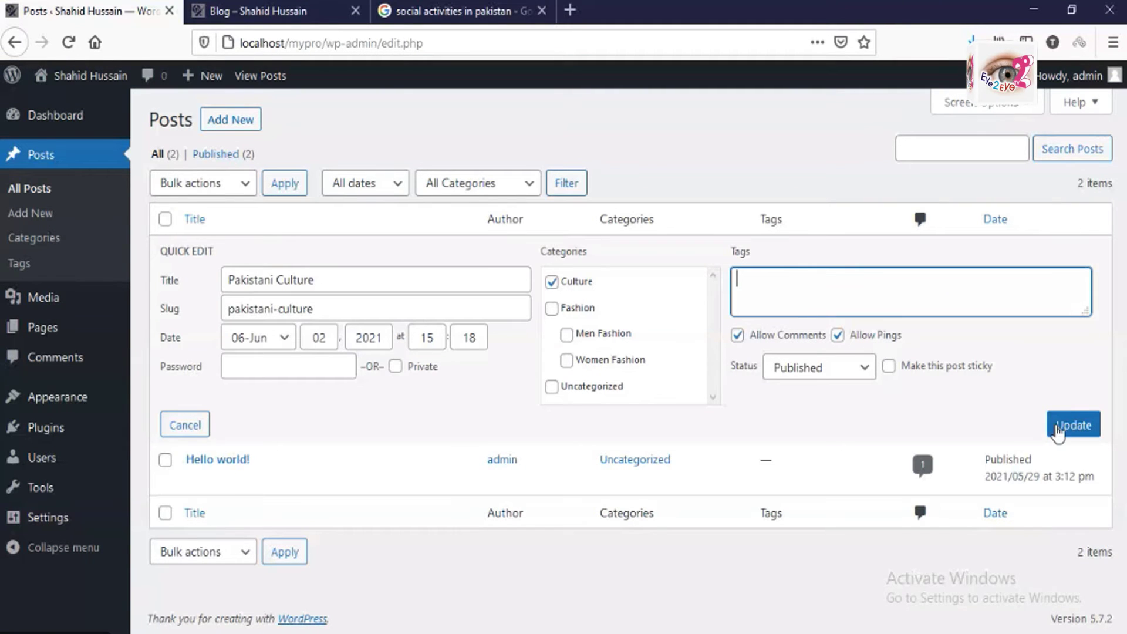
{"action": "left_click", "coordinate": [1065, 432]}
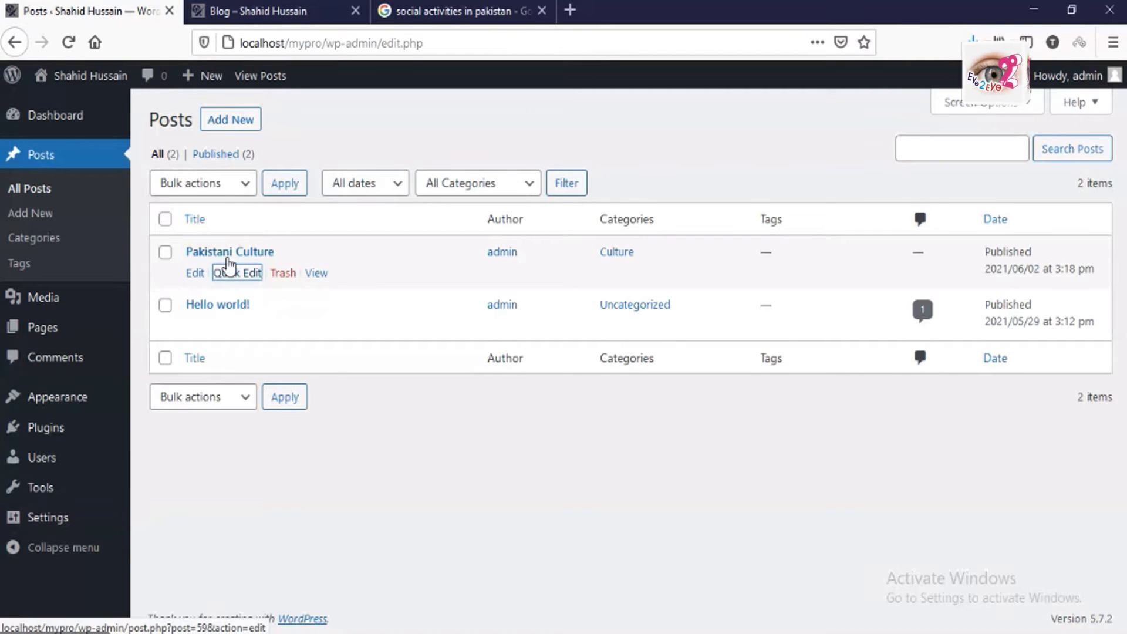
- Open the Pakistani Culture post in the full editor and expand its category settings
{"action": "left_click", "coordinate": [195, 274]}
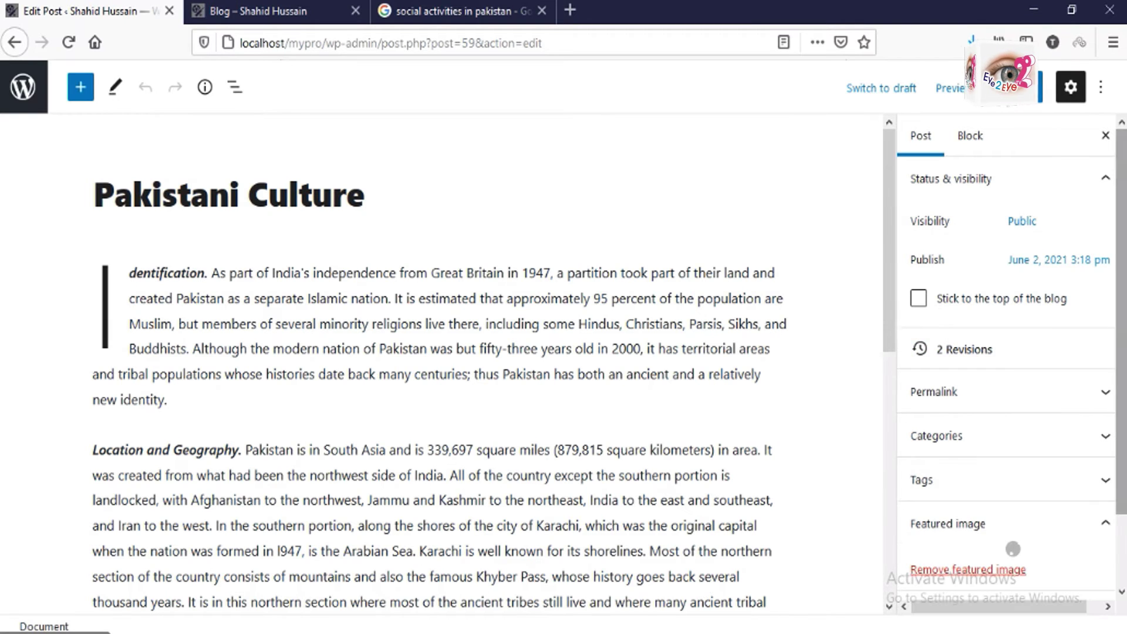
{"action": "scroll", "coordinate": [1006, 453], "scroll_direction": "down", "scroll_amount": 3}
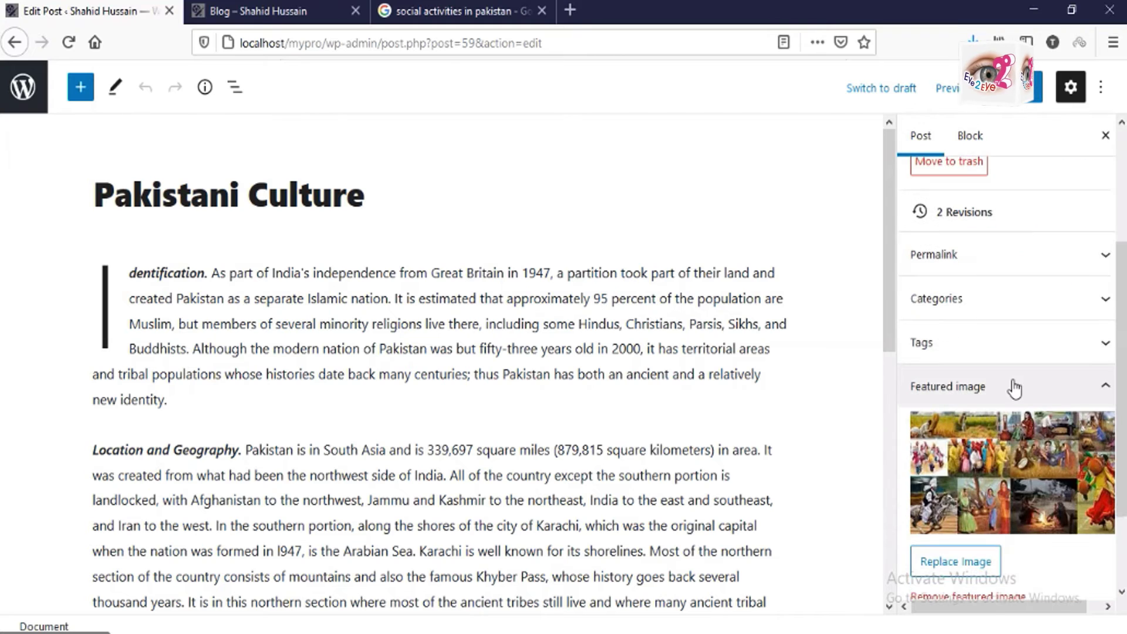
{"action": "left_click", "coordinate": [1074, 305]}
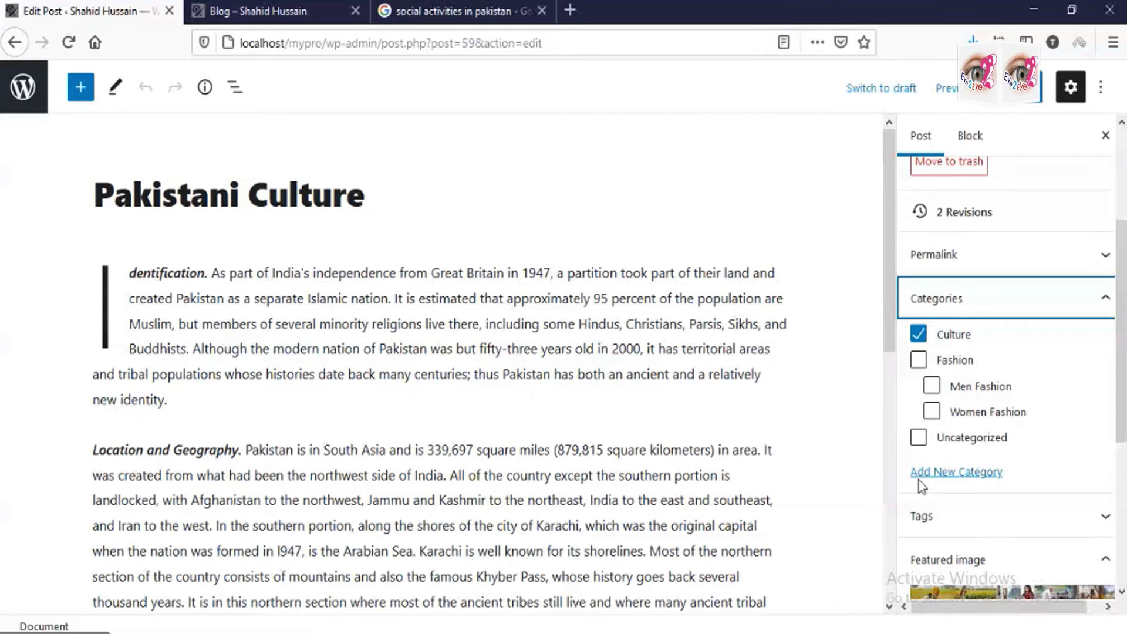
- Add the tag "Pakistani Culture" to the post
{"action": "scroll", "coordinate": [1010, 458], "scroll_direction": "down", "scroll_amount": 3}
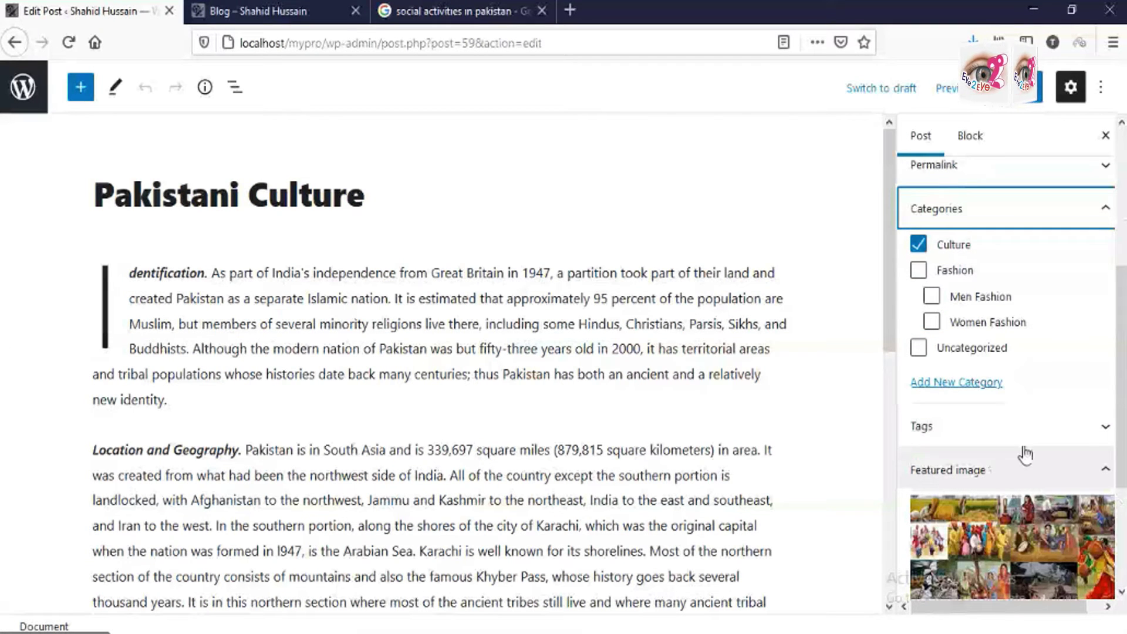
{"action": "left_click", "coordinate": [1023, 446]}
{"action": "left_click", "coordinate": [979, 480]}
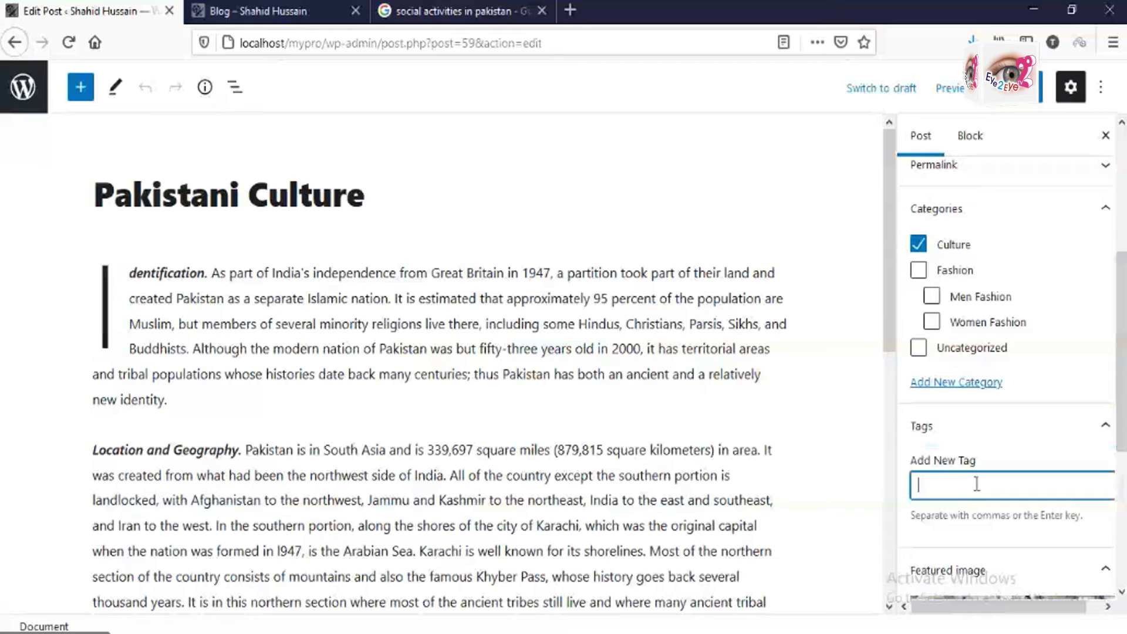
{"action": "scroll", "coordinate": [968, 466], "scroll_direction": "down", "scroll_amount": 3}
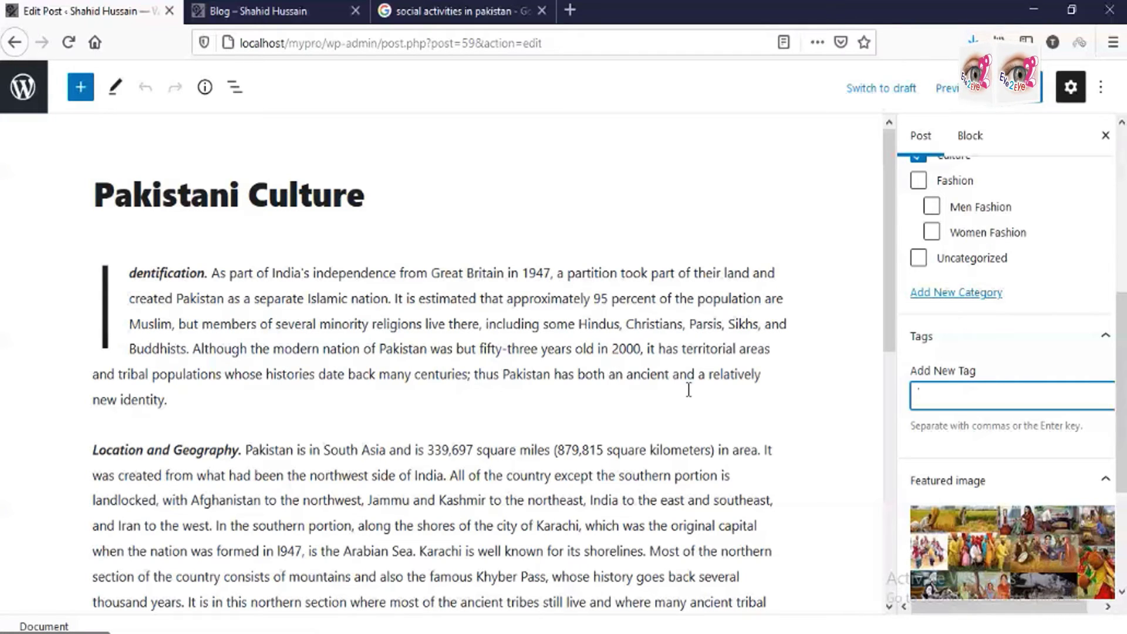
{"action": "type", "text": "Pakistani "}
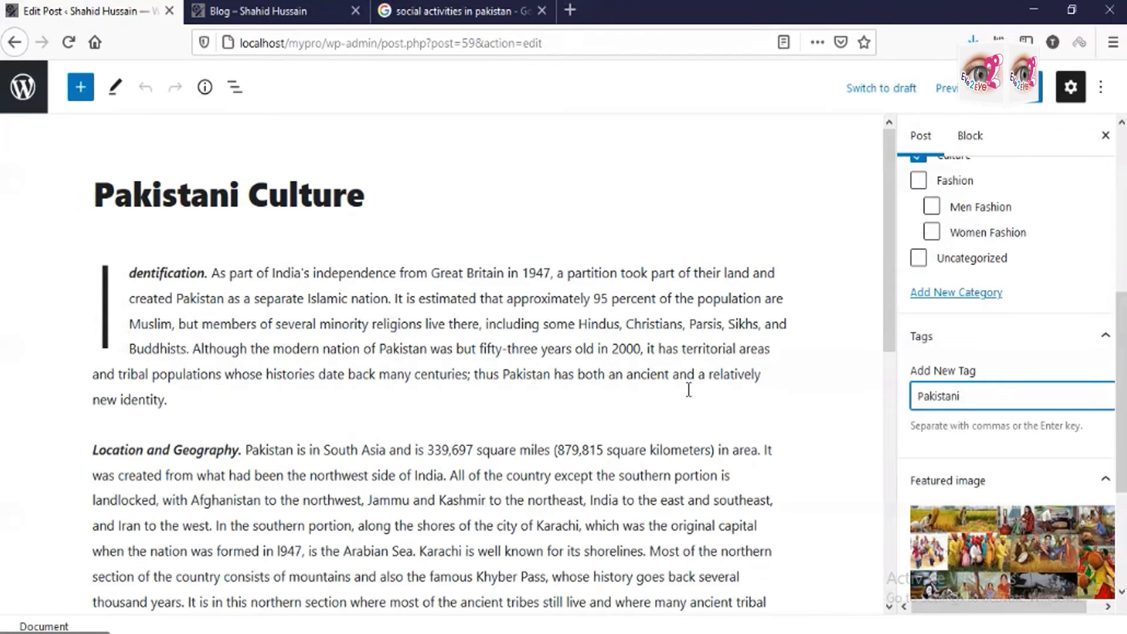
{"action": "type", "text": "Culture"}
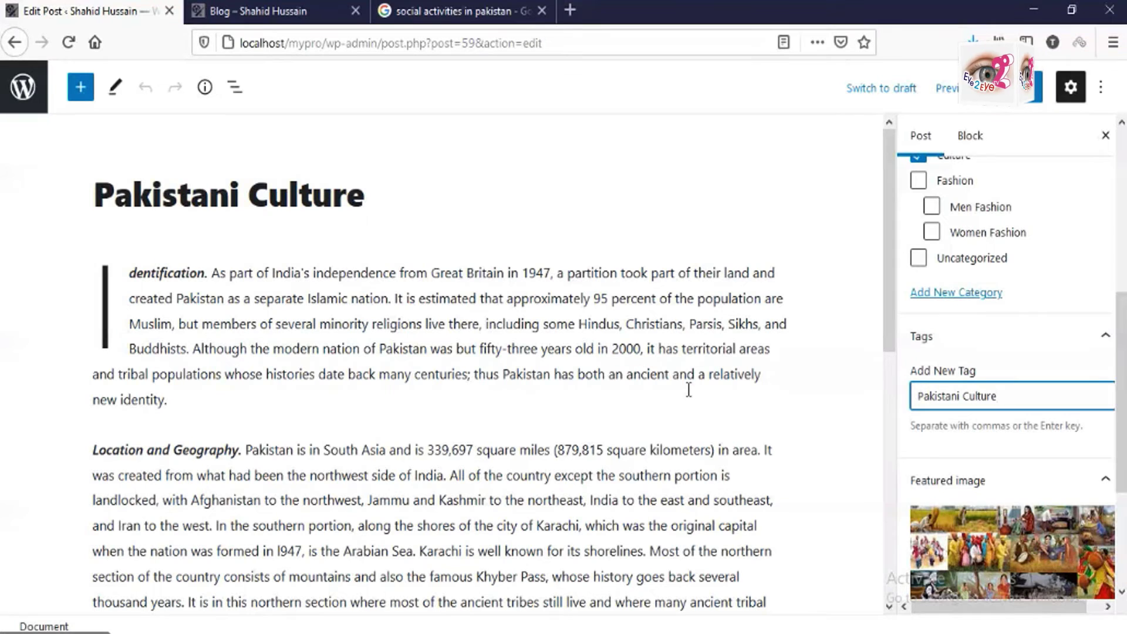
{"action": "key", "text": "Return"}
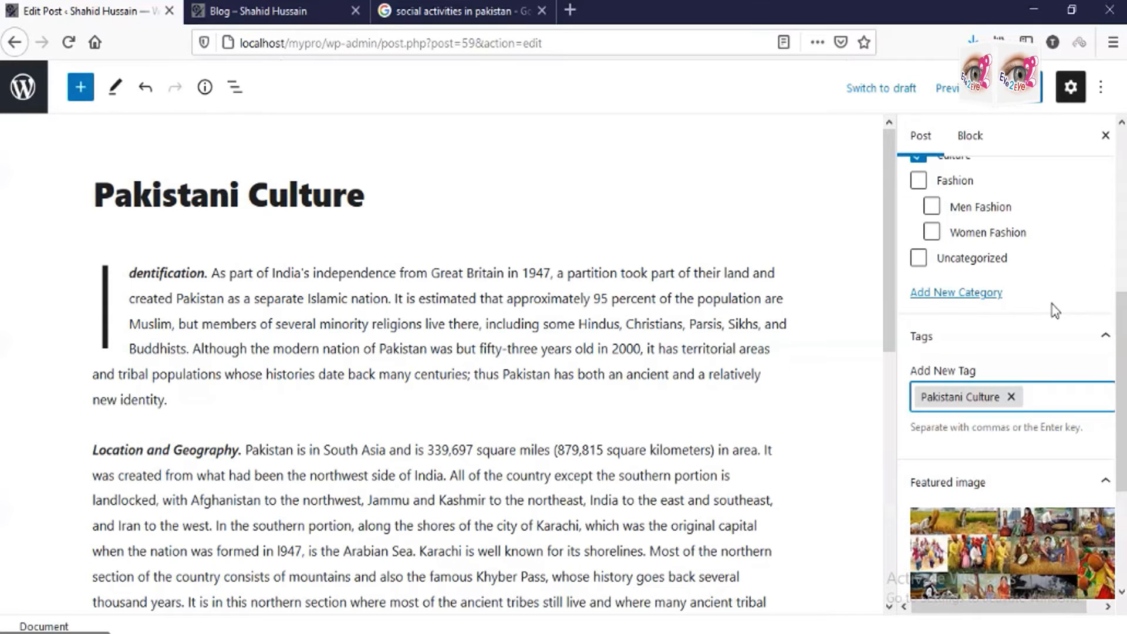
- Add the tag "Culture in Pakistan" to the post
{"action": "type", "text": "P"}
{"action": "key", "text": "BackSpace"}
{"action": "type", "text": "Ma"}
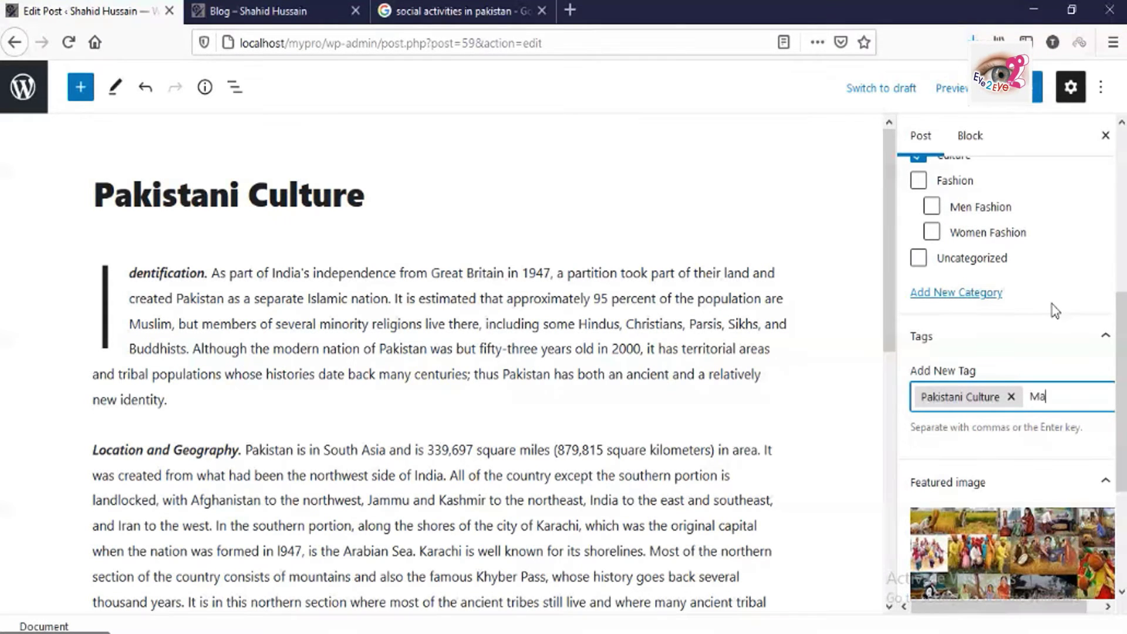
{"action": "key", "text": "BackSpace"}
{"action": "key", "text": "BackSpace"}
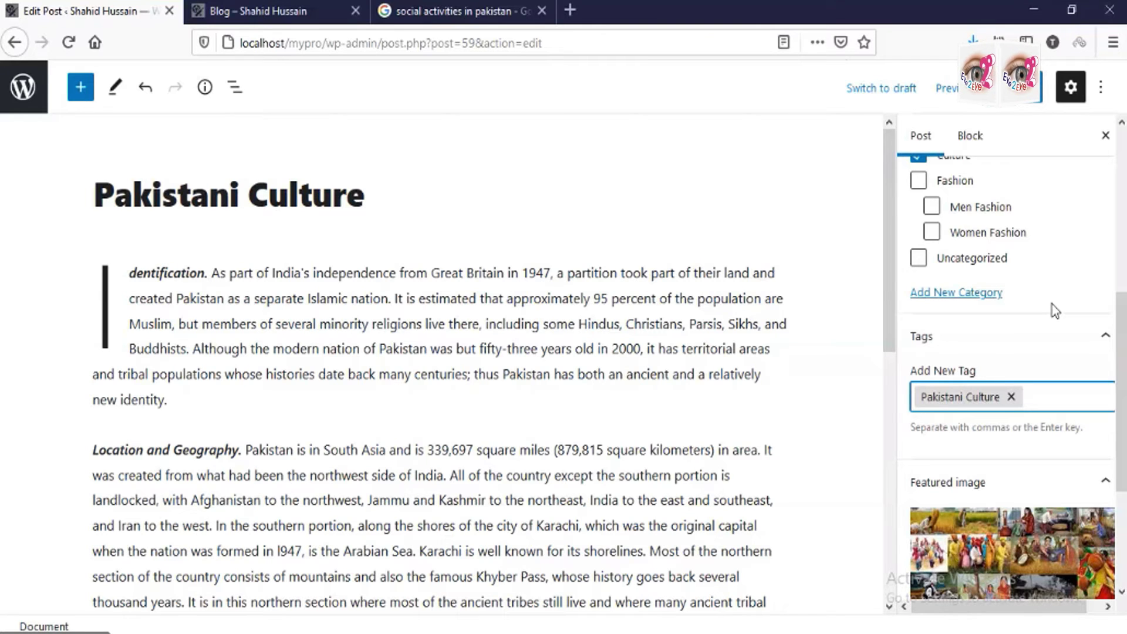
{"action": "type", "text": "Culture in Pakistan"}
{"action": "key", "text": "Return"}
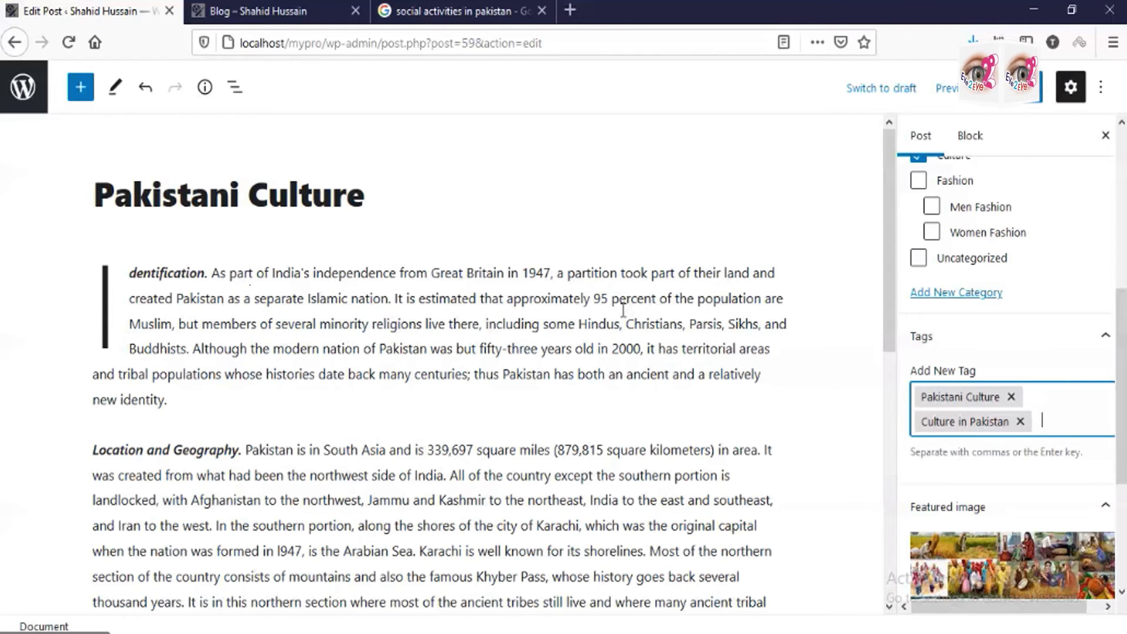
- Add the tag "Identification of Pakistani culture" to the post
{"action": "type", "text": "Identifi"}
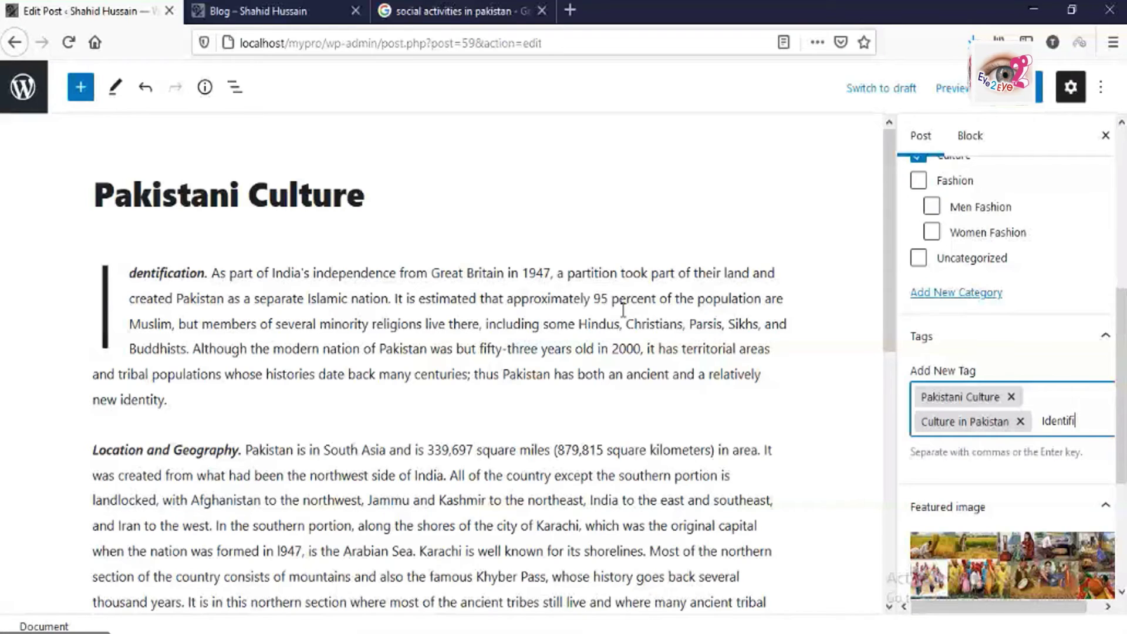
{"action": "type", "text": "cation of"}
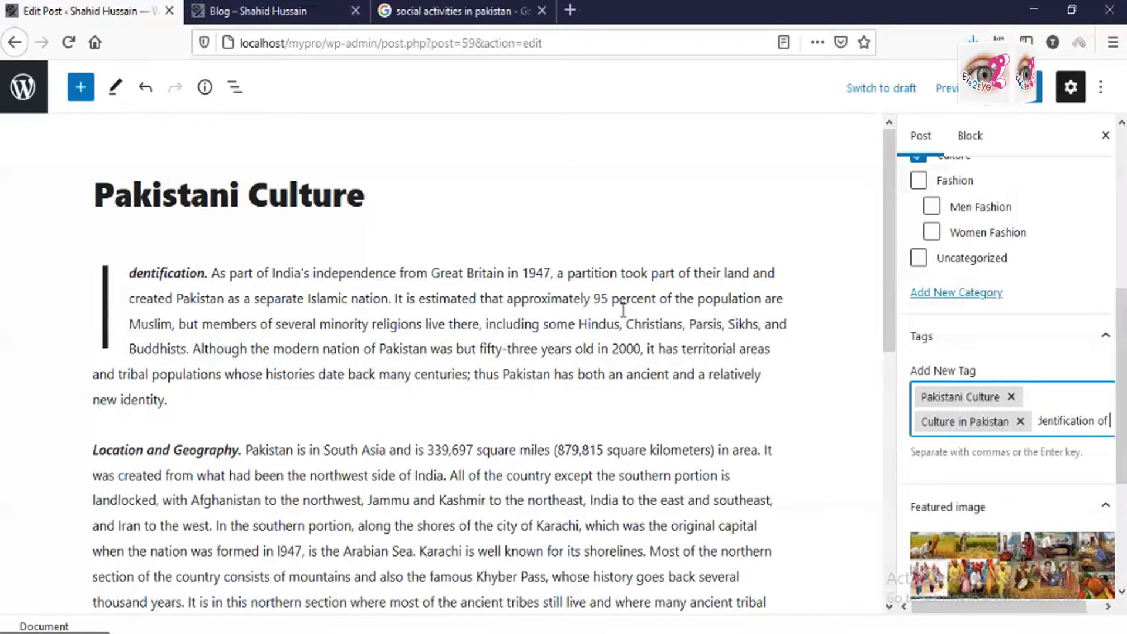
{"action": "type", "text": " Pakistani"}
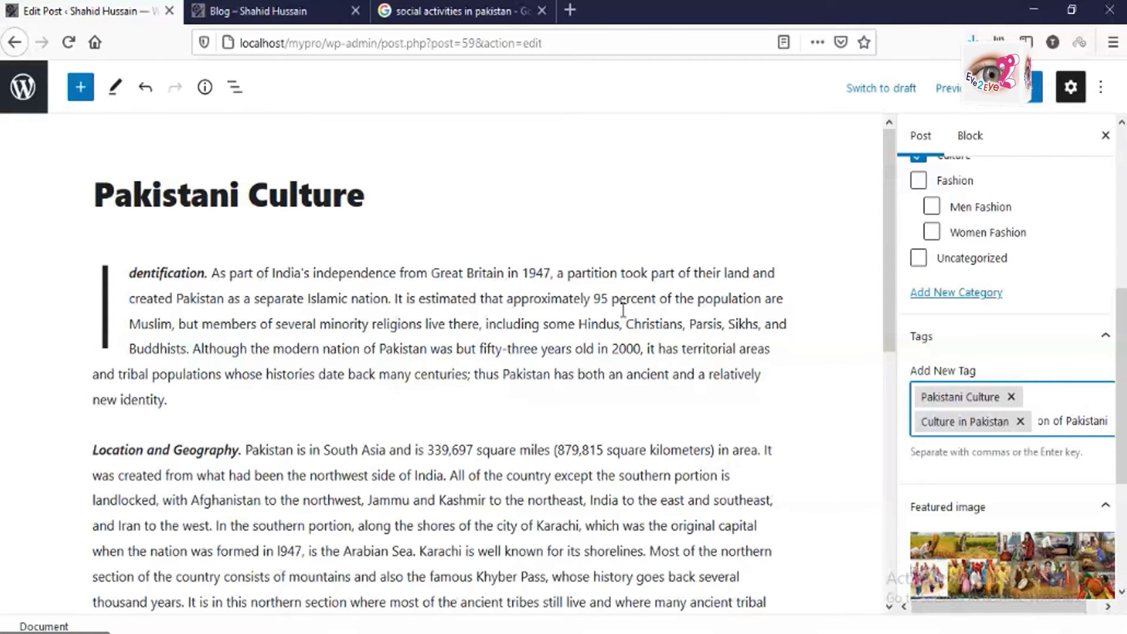
{"action": "type", "text": " culture"}
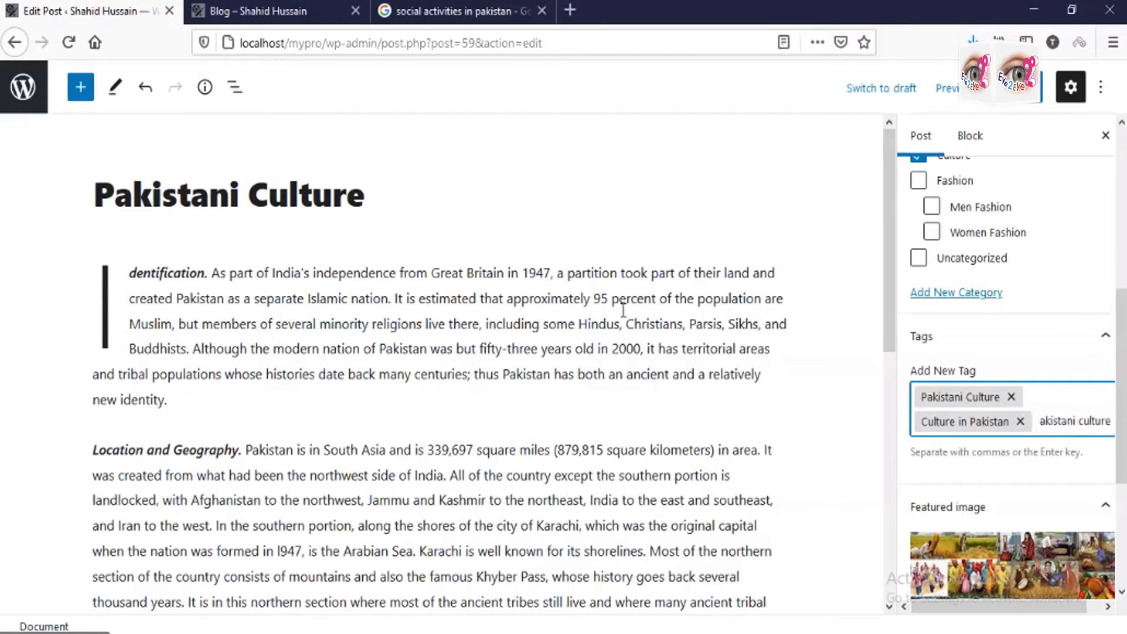
{"action": "key", "text": "Return"}
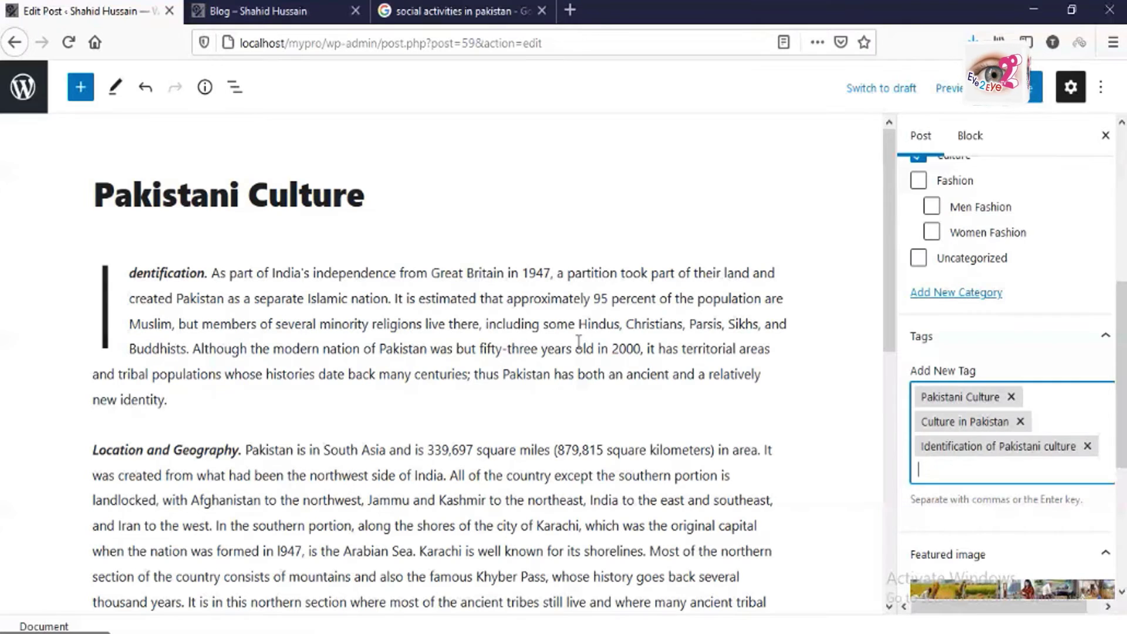
- Examine the post's Identification and Location and Geography paragraphs for further tag ideas
{"action": "left_click_drag", "start_coordinate": [579, 327], "coordinate": [636, 331]}
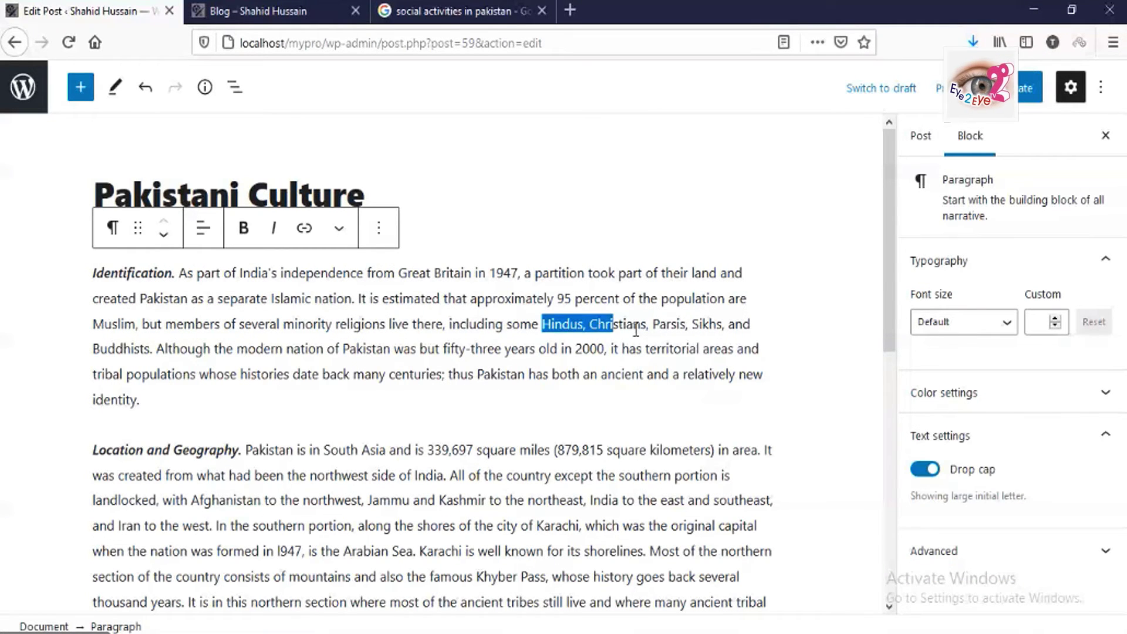
{"action": "left_click_drag", "start_coordinate": [635, 330], "coordinate": [634, 329]}
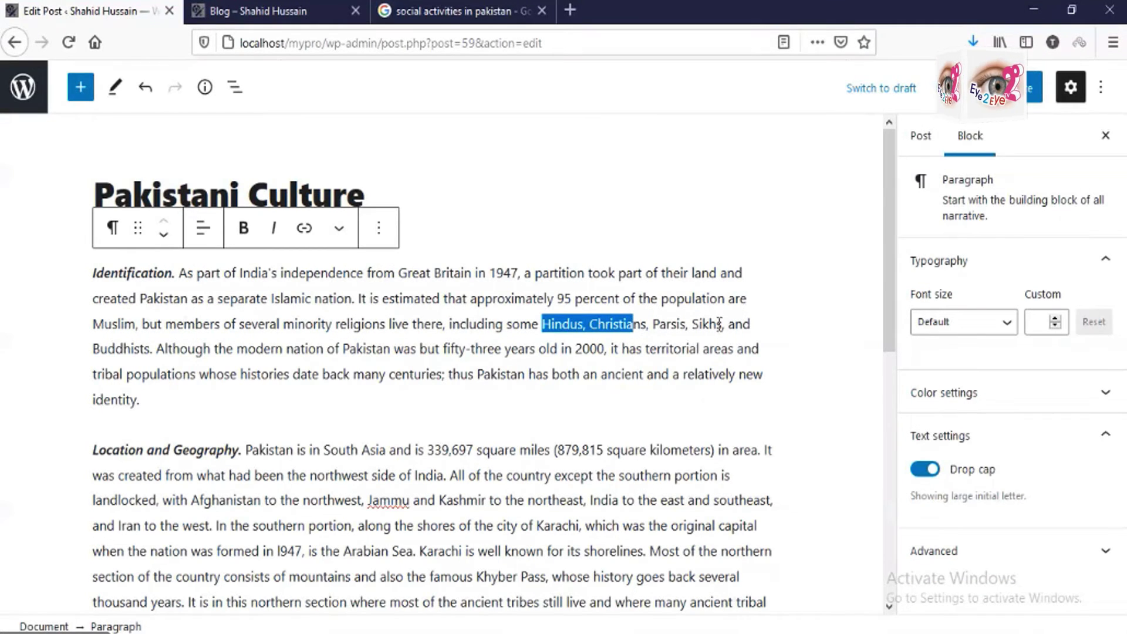
{"action": "left_click", "coordinate": [165, 350]}
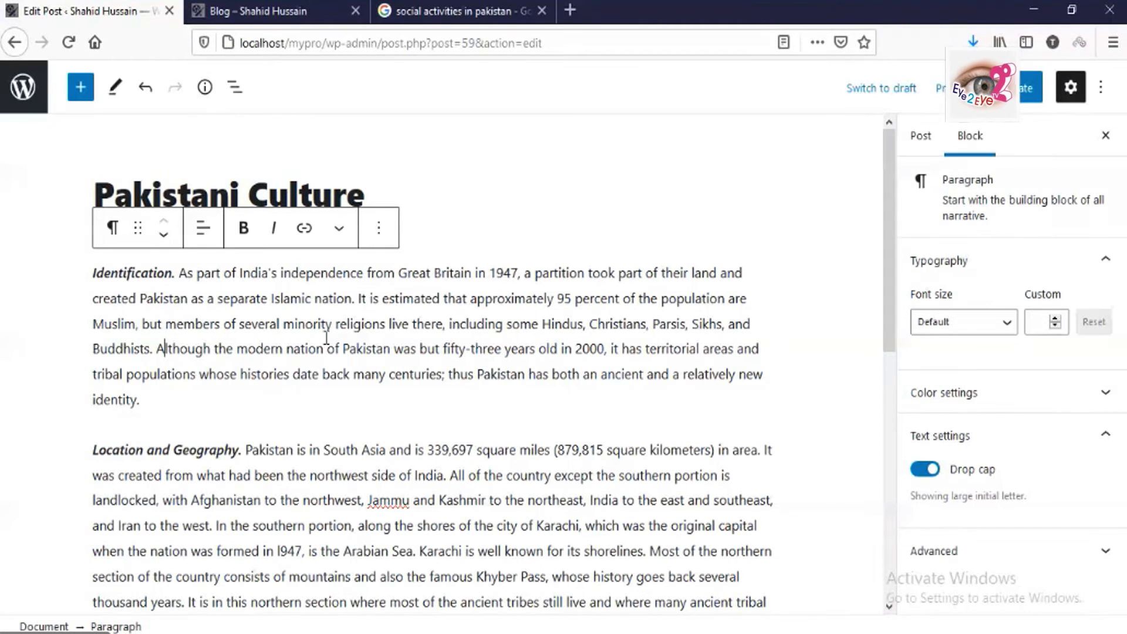
{"action": "scroll", "coordinate": [327, 339], "scroll_direction": "down", "scroll_amount": 2}
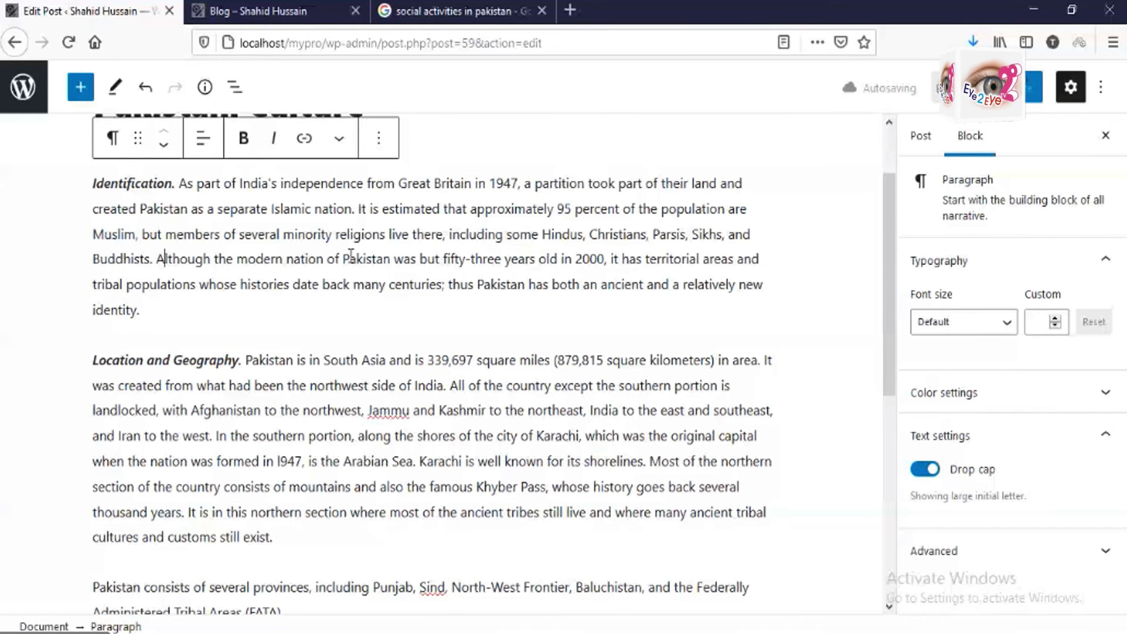
{"action": "scroll", "coordinate": [351, 256], "scroll_direction": "down", "scroll_amount": 2}
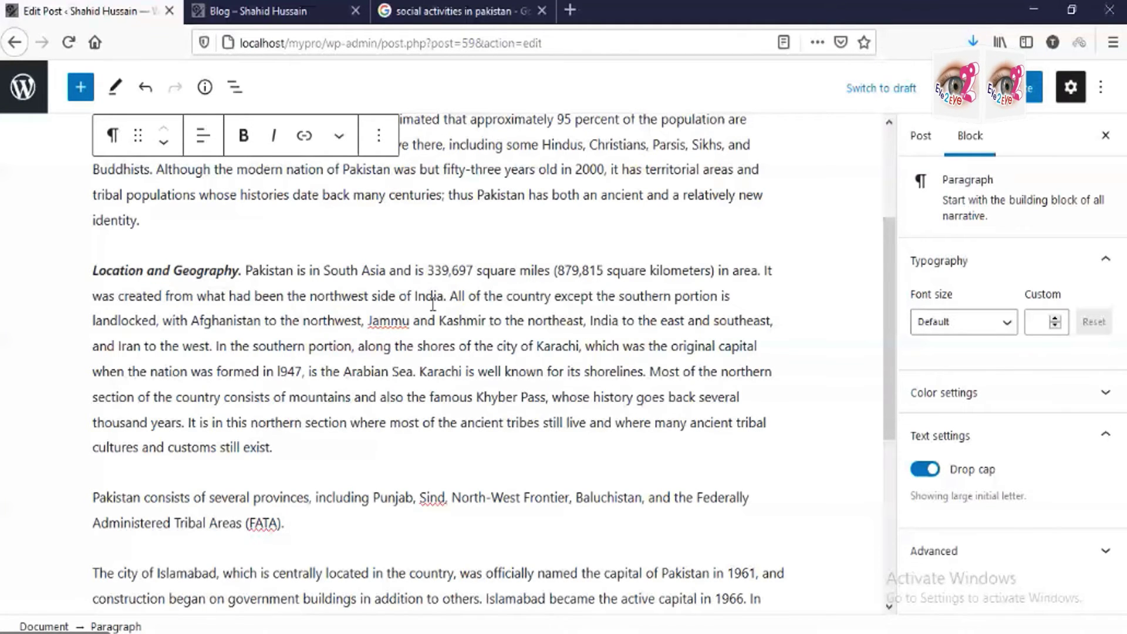
{"action": "key", "text": "ctrl+a"}
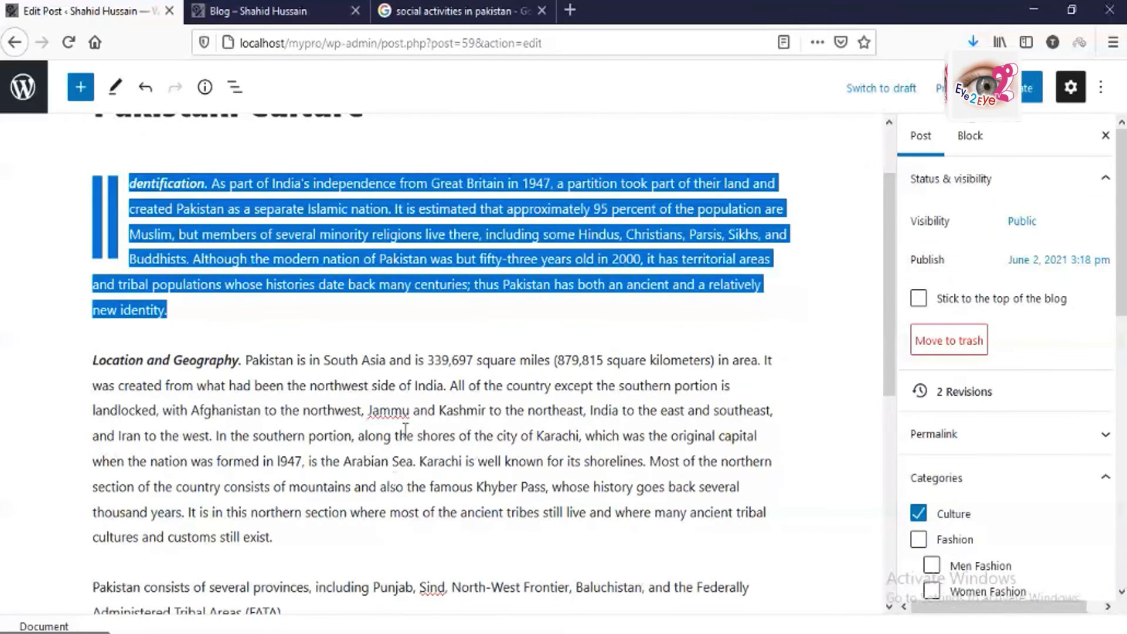
{"action": "left_click", "coordinate": [524, 409]}
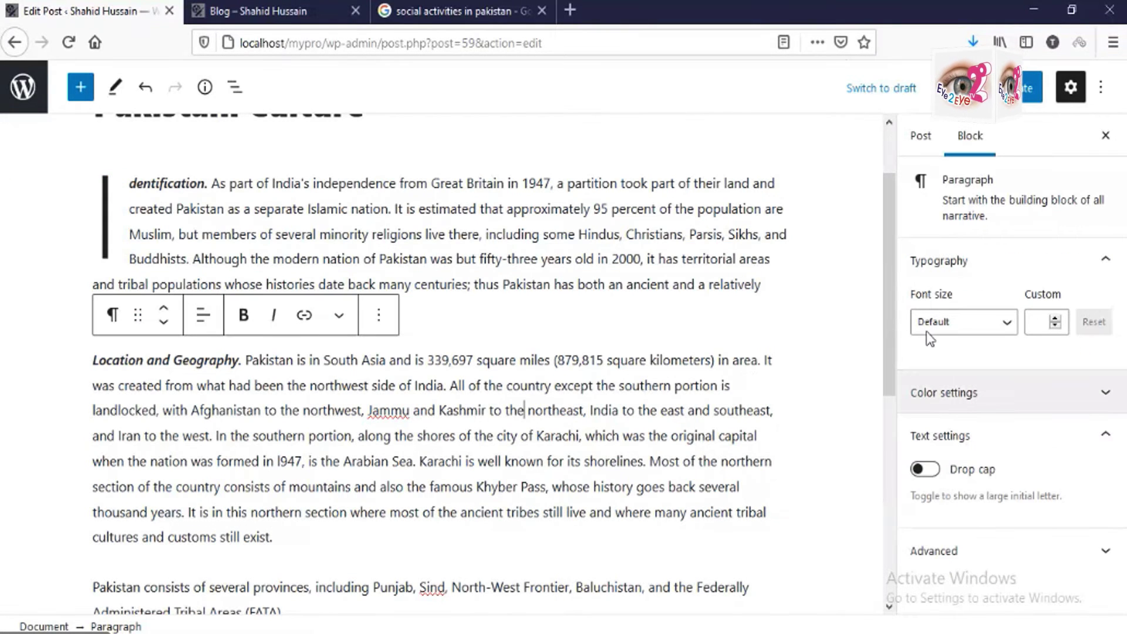
- Return to the post-level settings and add the tags "Location of Pakistan" and "Geography of Pakistan"
{"action": "left_click", "coordinate": [921, 135]}
{"action": "scroll", "coordinate": [1021, 519], "scroll_direction": "down", "scroll_amount": 3}
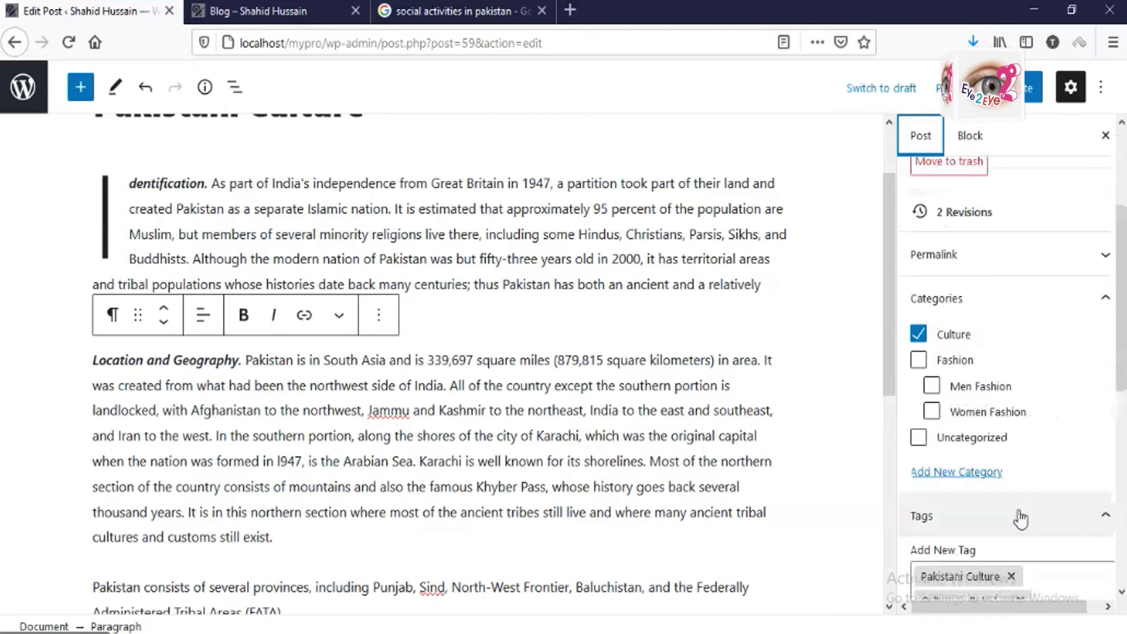
{"action": "scroll", "coordinate": [1020, 519], "scroll_direction": "down", "scroll_amount": 5}
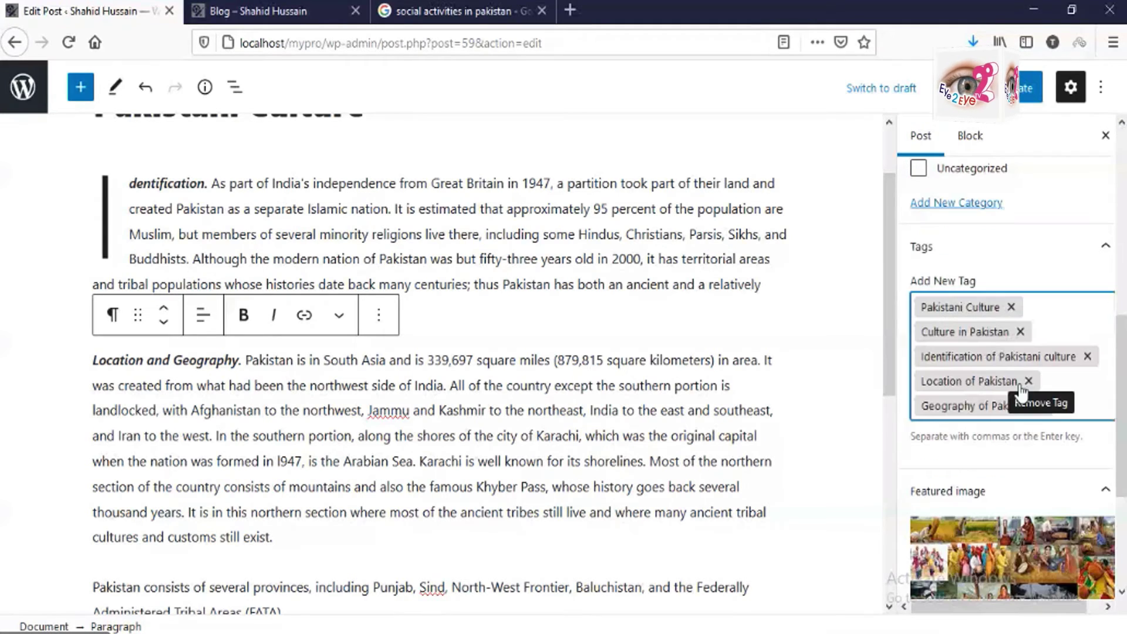
- Look up Google search suggestions for "pakistani culture" in a new browser tab
{"action": "left_click", "coordinate": [570, 10]}
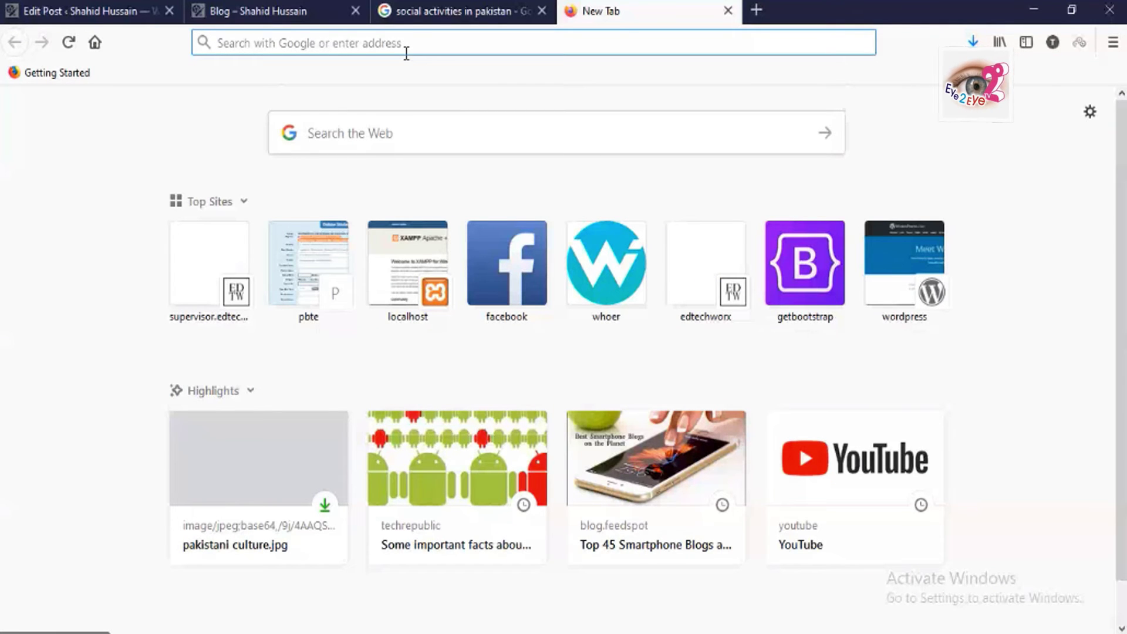
{"action": "type", "text": "pakistani"}
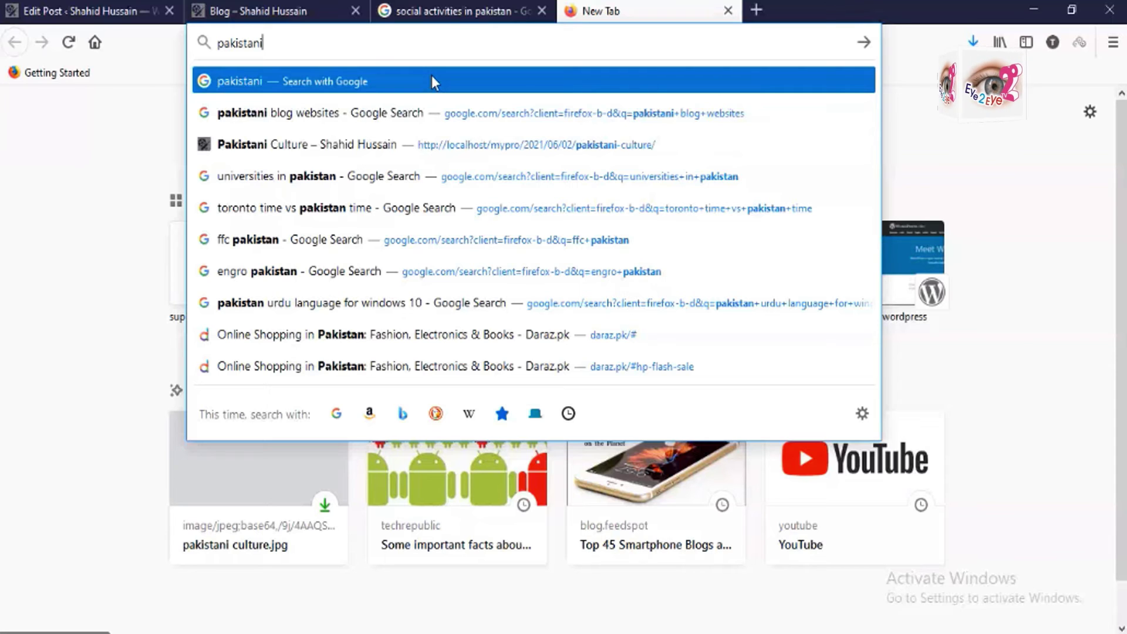
{"action": "type", "text": "culture"}
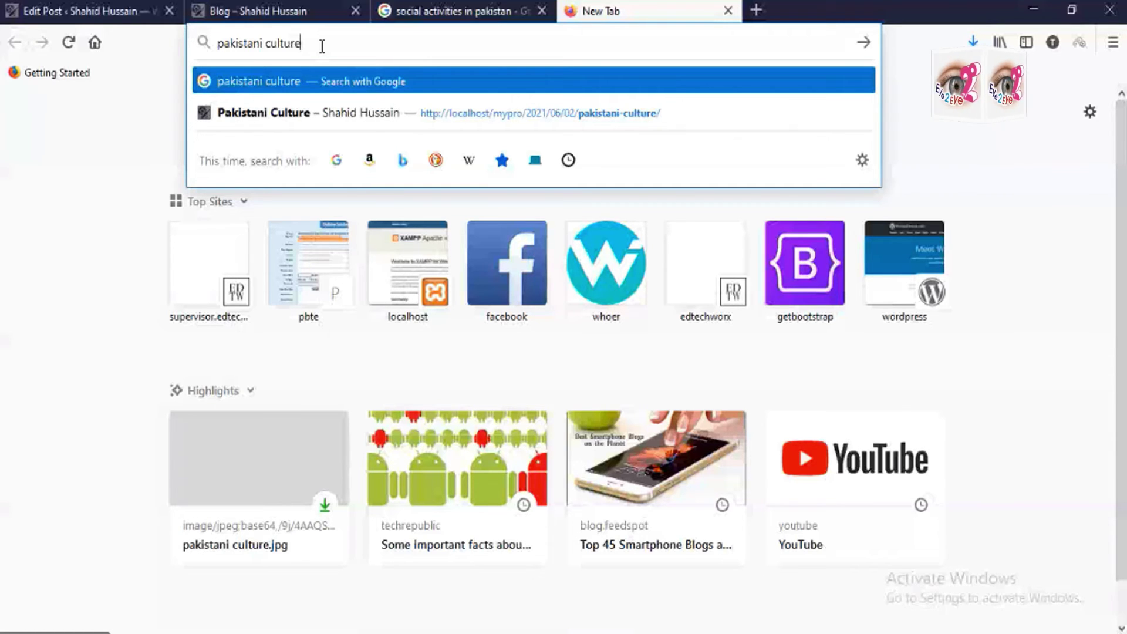
{"action": "left_click", "coordinate": [352, 133]}
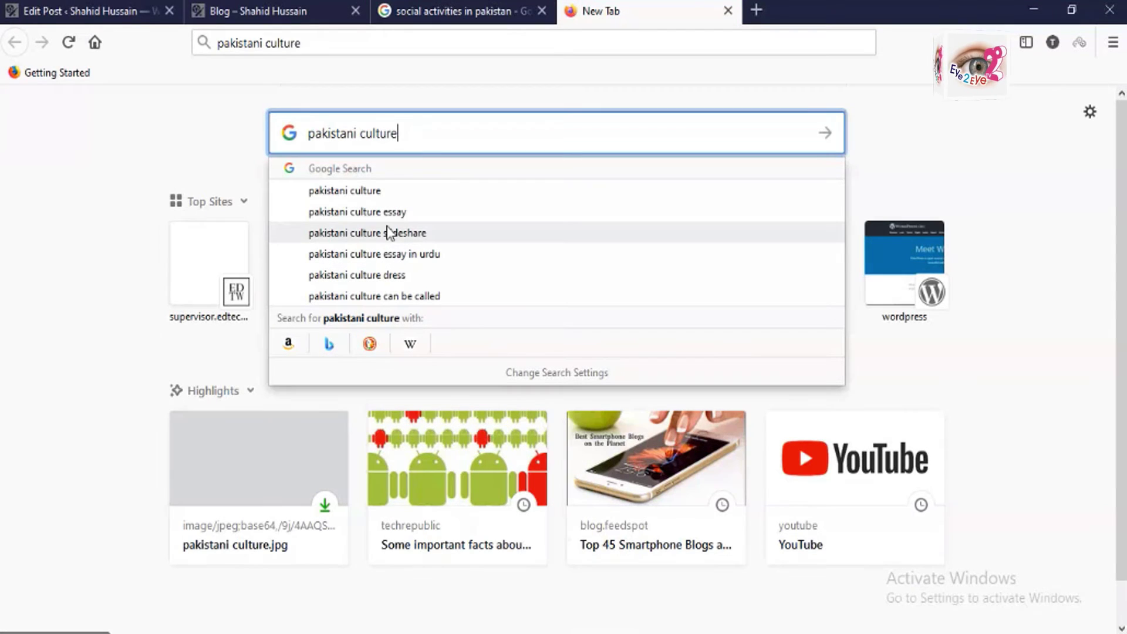
- Return to the post editor, add the tag "Pakistani Culture Essay", and update the post
{"action": "left_click", "coordinate": [115, 6]}
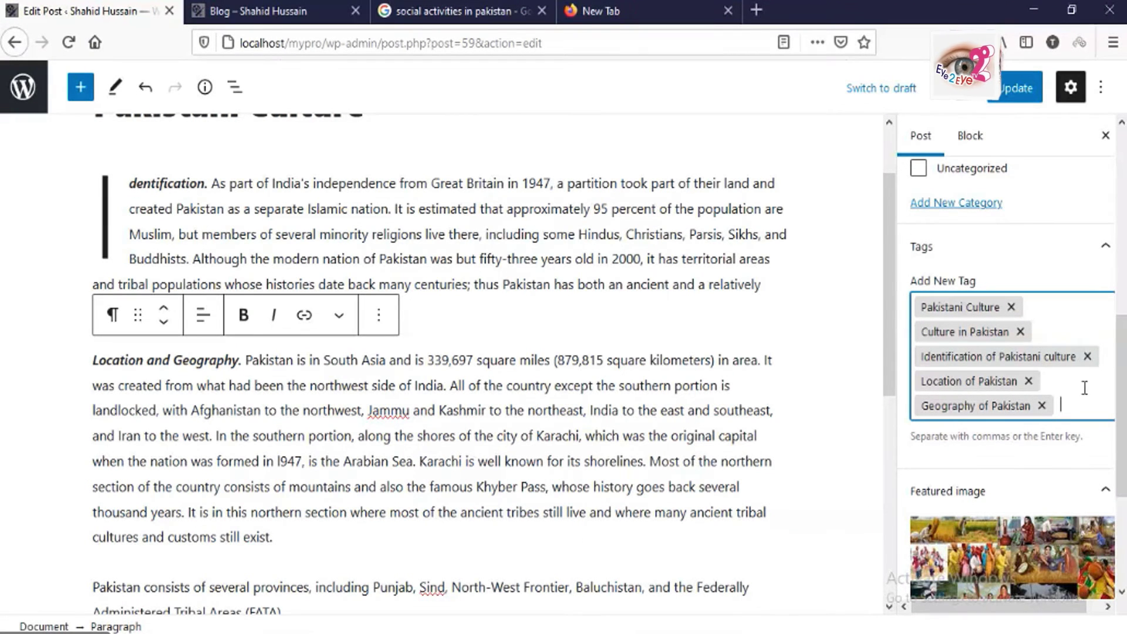
{"action": "type", "text": "Pakistani C"}
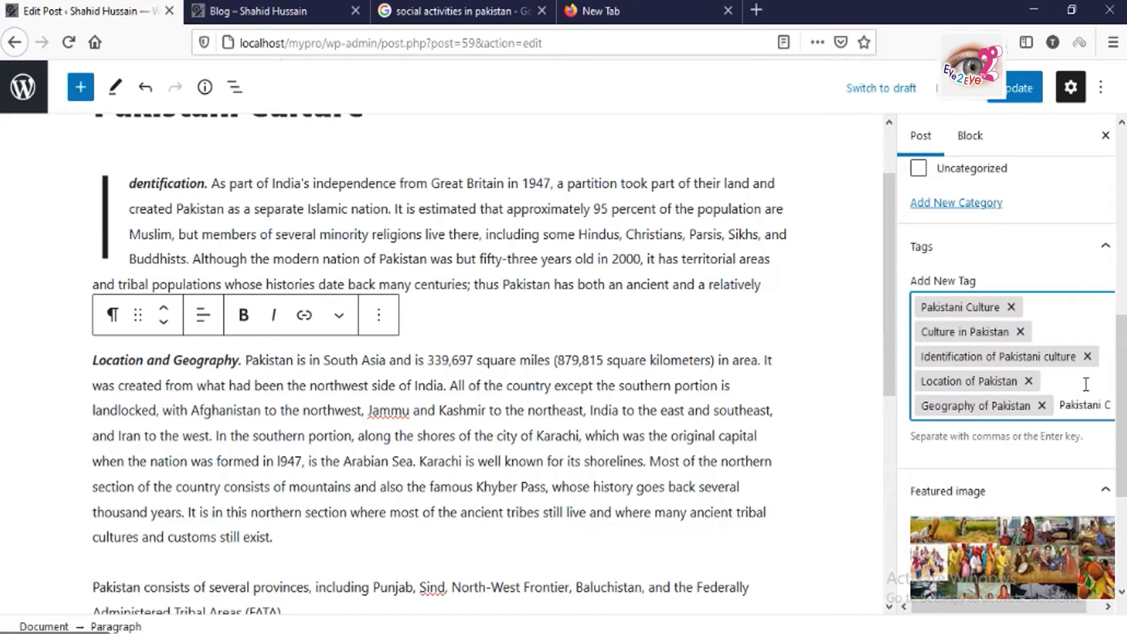
{"action": "type", "text": "ulture Essay"}
{"action": "key", "text": "Return"}
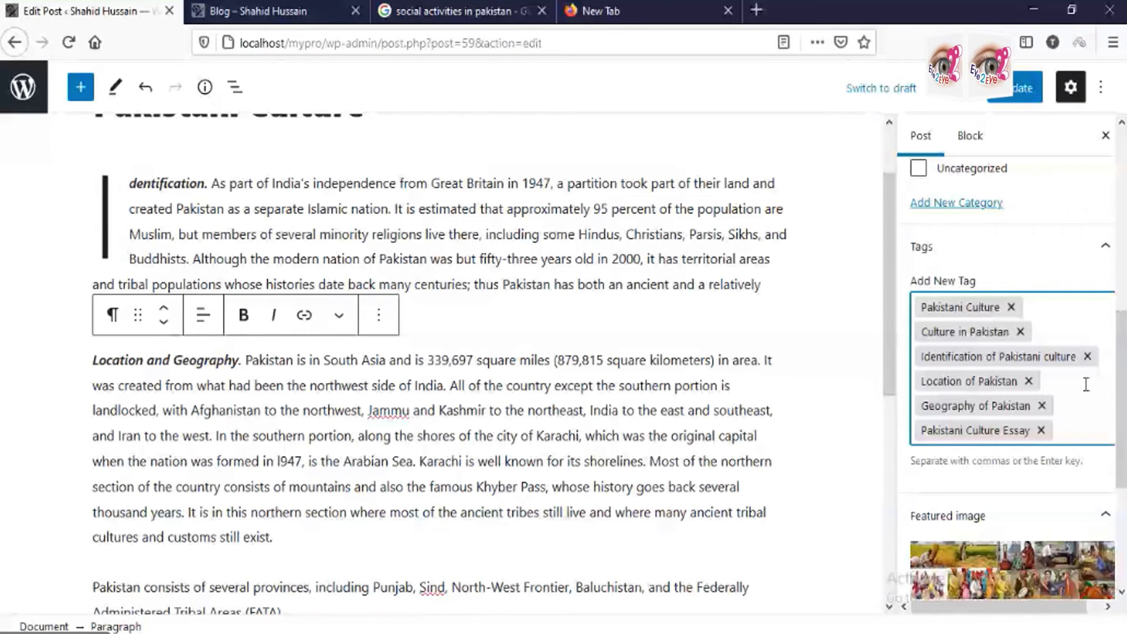
{"action": "left_click", "coordinate": [1015, 88]}
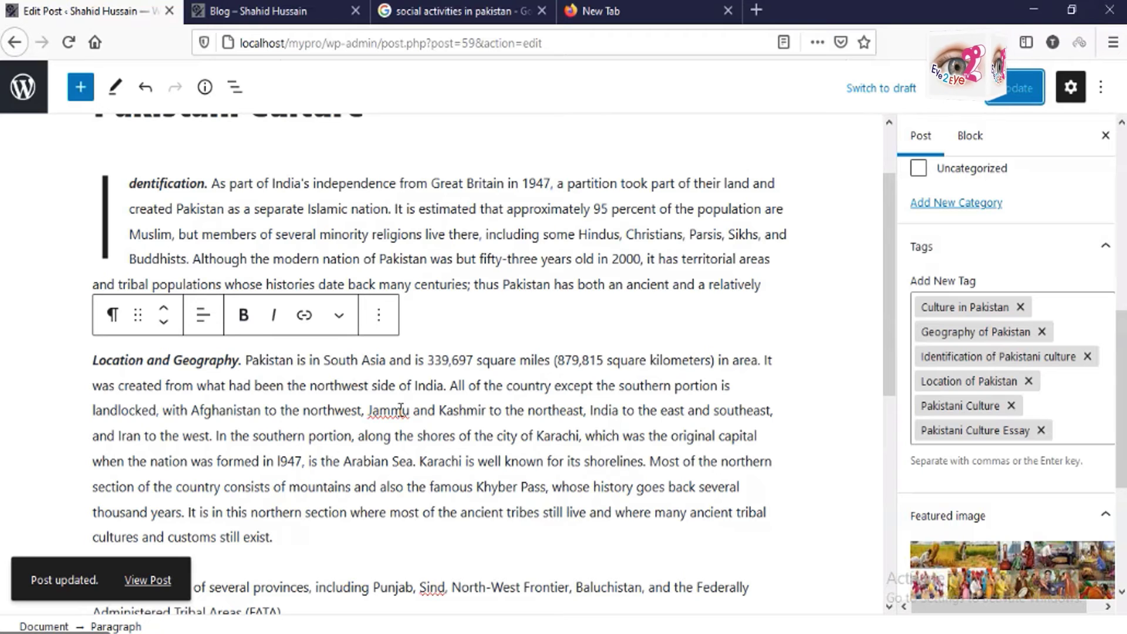
- Leave the editor to check the Pakistani Culture post's tags in the posts list, and view the comments list
{"action": "scroll", "coordinate": [410, 502], "scroll_direction": "up", "scroll_amount": 2}
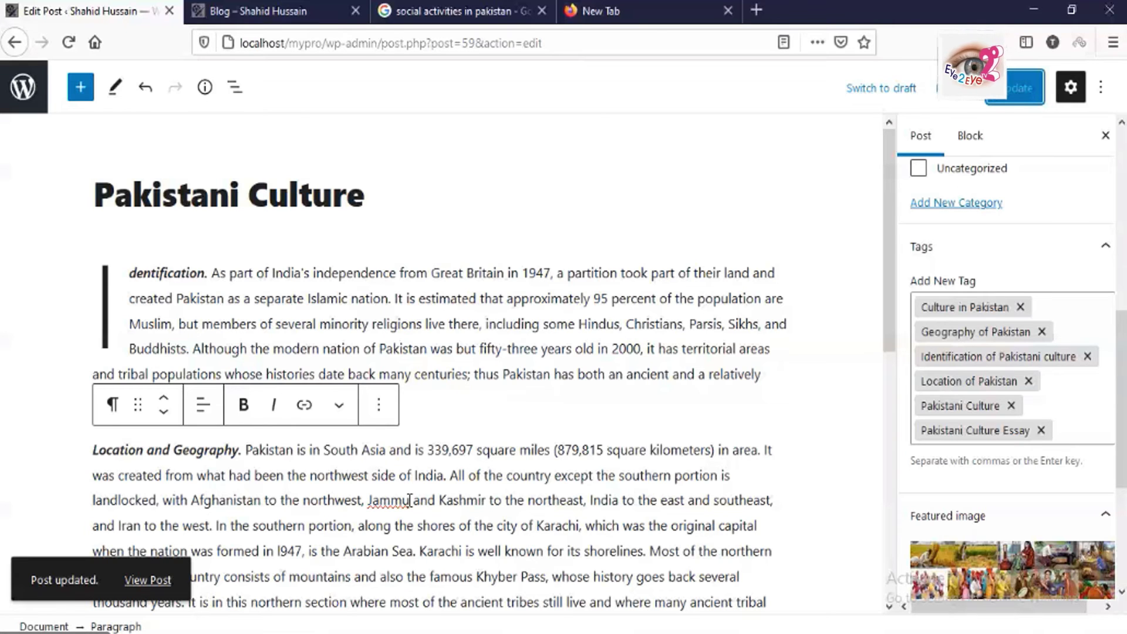
{"action": "left_click", "coordinate": [24, 88]}
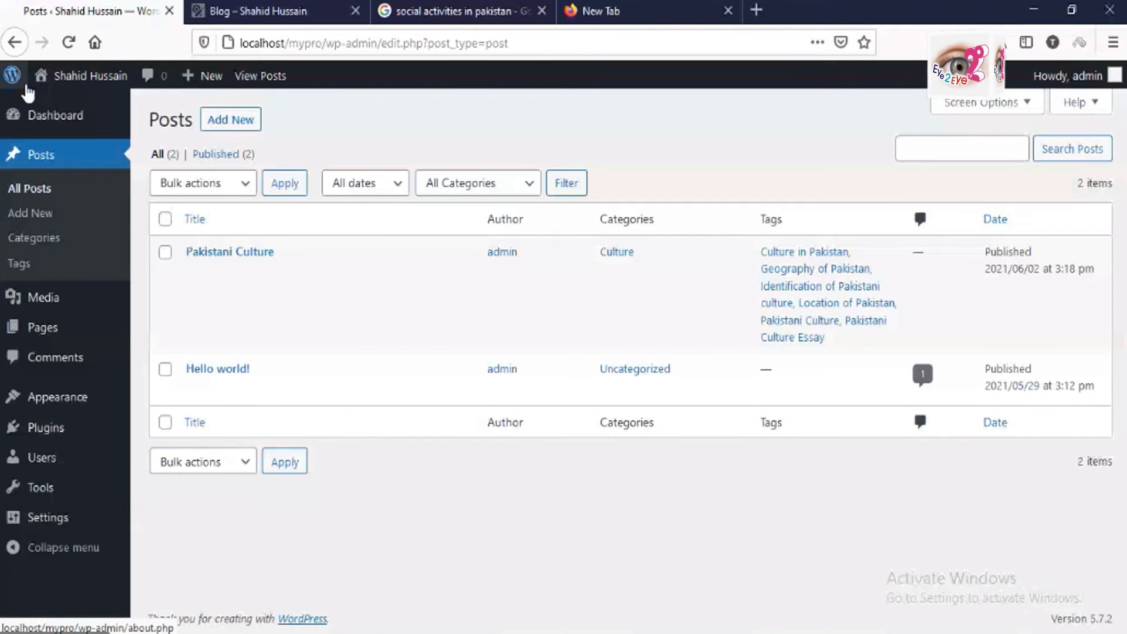
{"action": "left_click", "coordinate": [20, 307]}
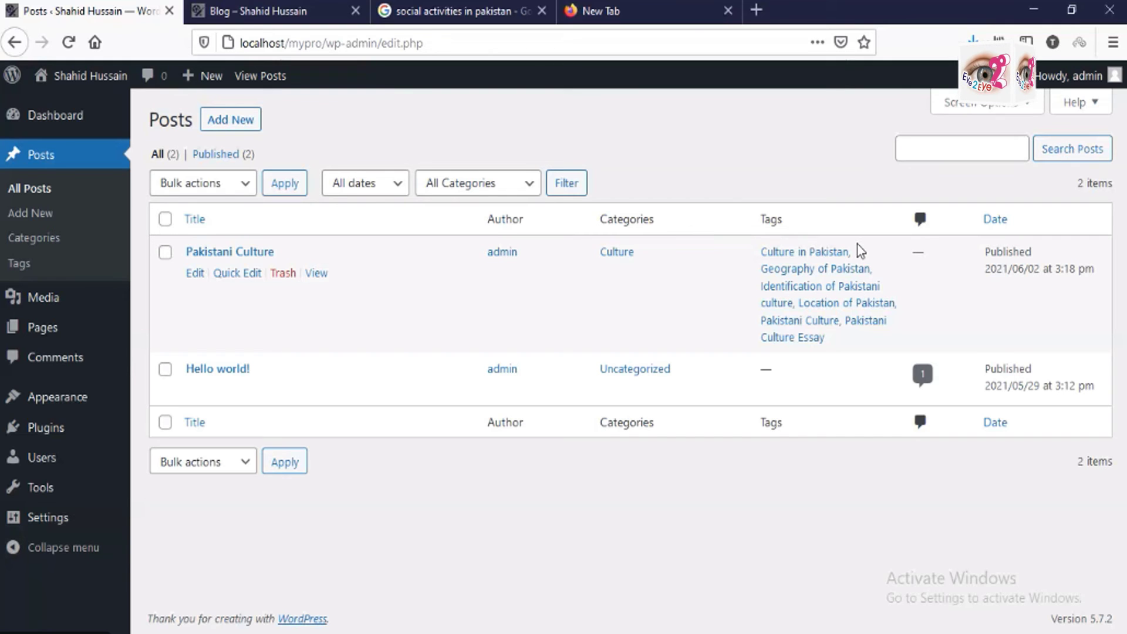
{"action": "left_click", "coordinate": [53, 362]}
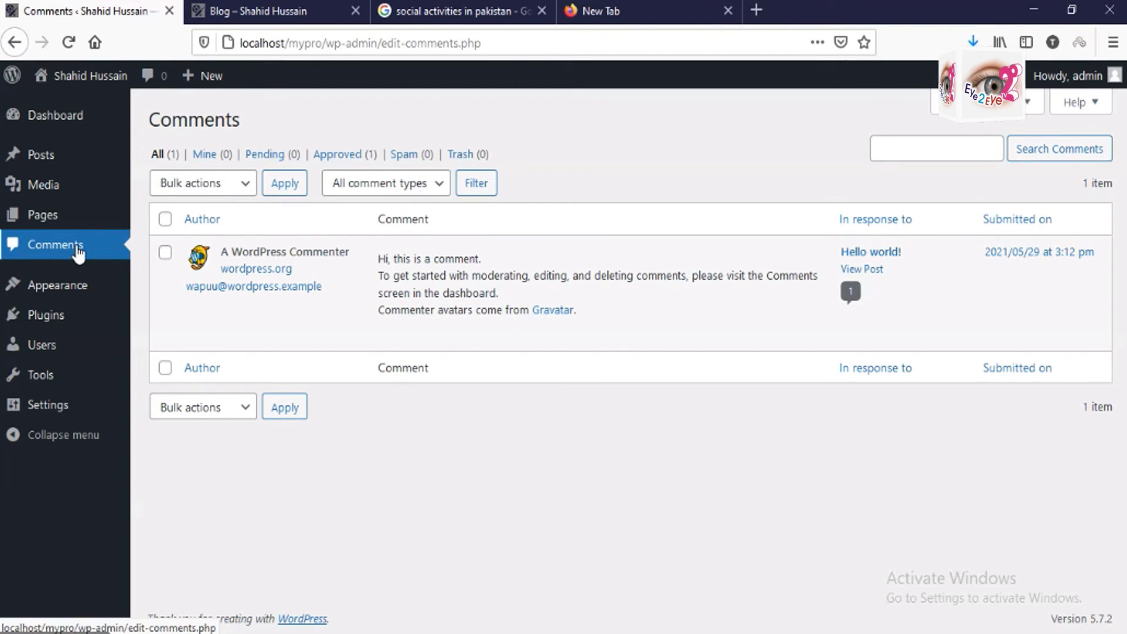
- Go to the post tags page and enter "Culture of Pakistan" as the name of a new tag
{"action": "mouse_move", "coordinate": [74, 154]}
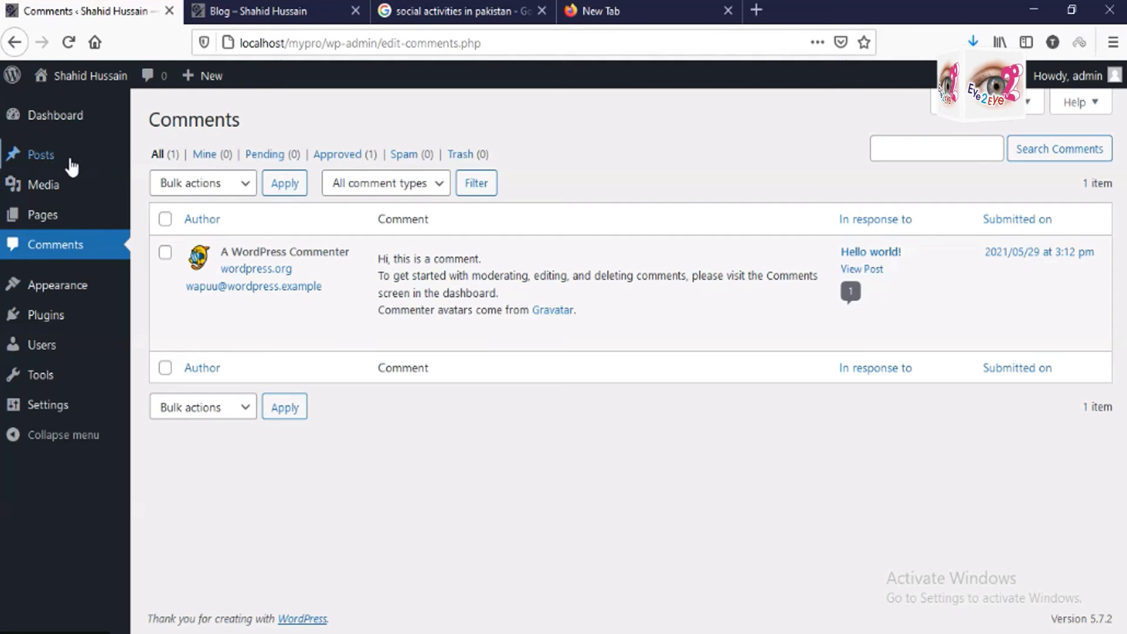
{"action": "left_click", "coordinate": [156, 209]}
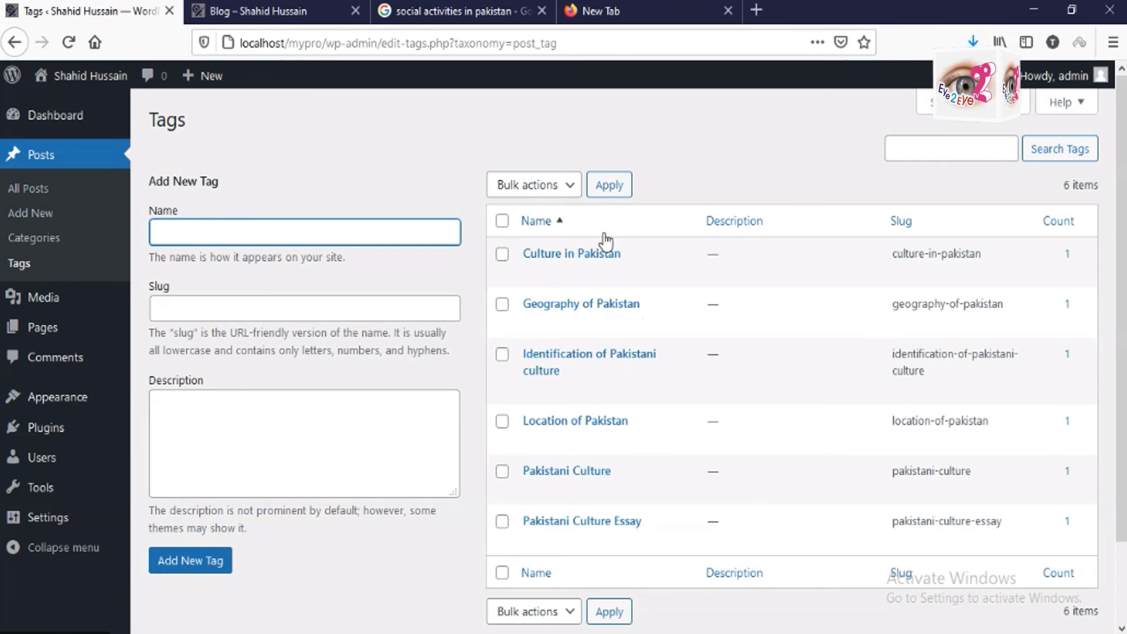
{"action": "mouse_move", "coordinate": [676, 251]}
{"action": "type", "text": "Pak"}
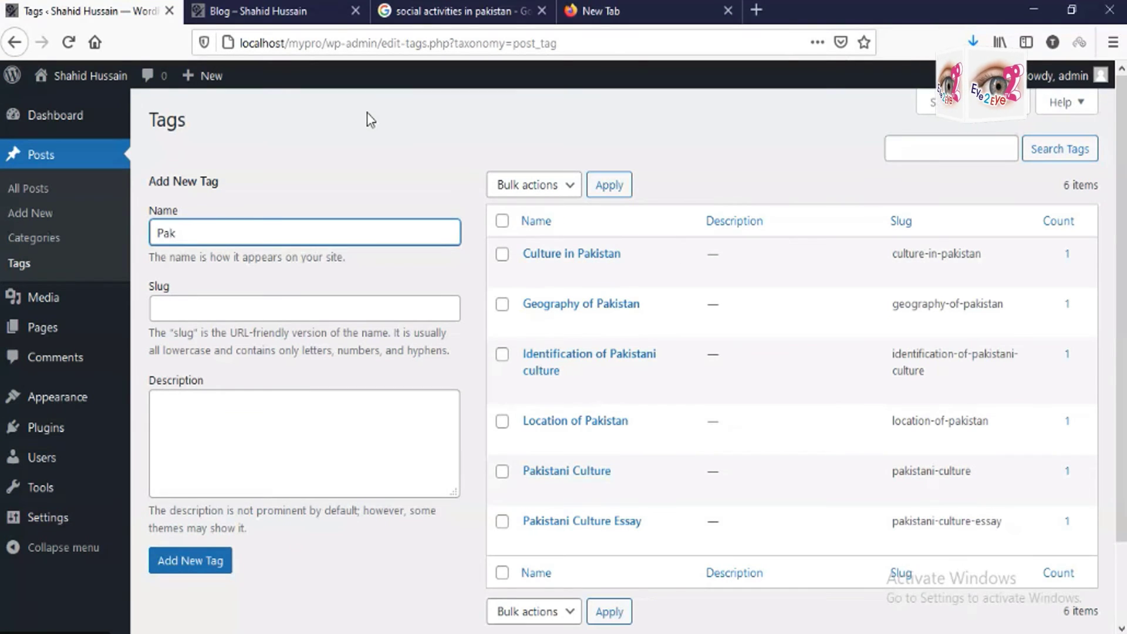
{"action": "type", "text": "ist"}
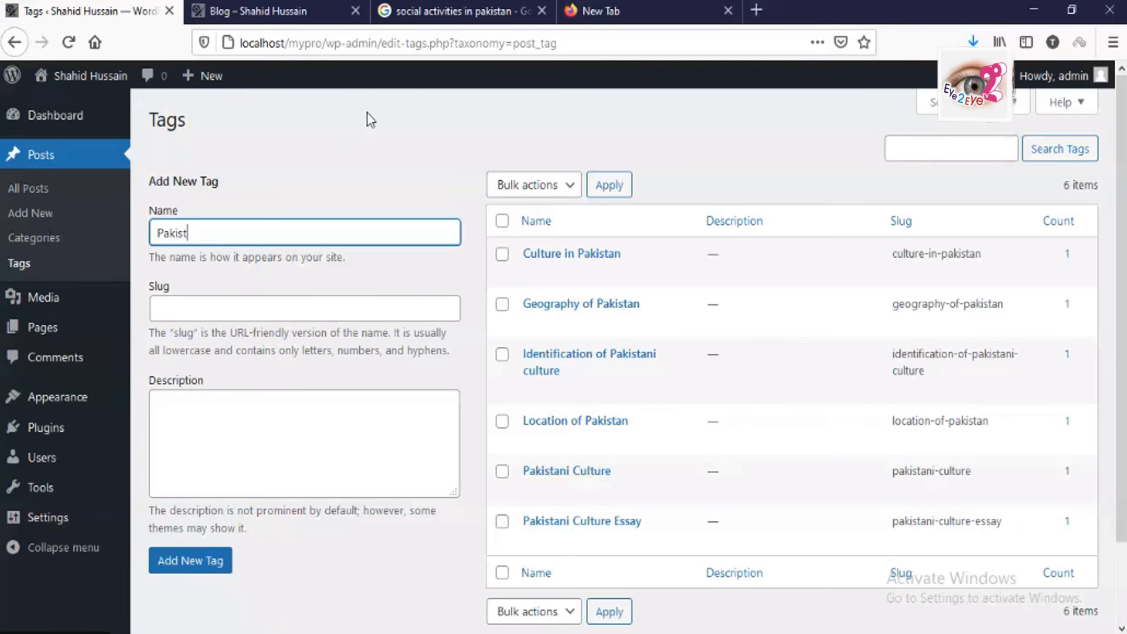
{"action": "key", "text": "ctrl+a"}
{"action": "type", "text": "Culture of P"}
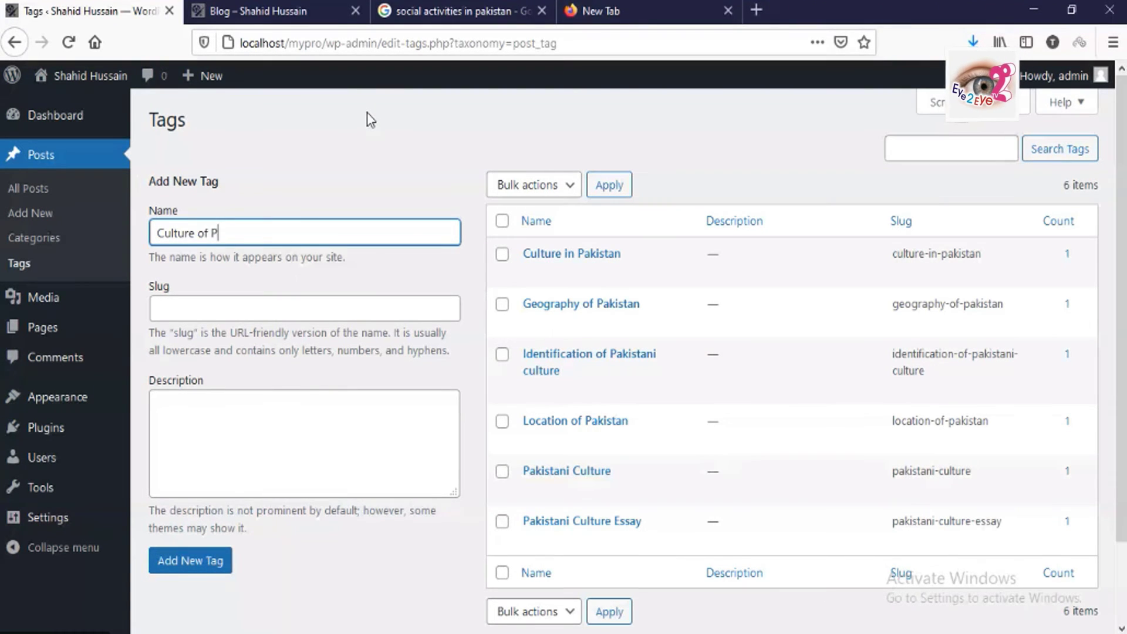
{"action": "type", "text": "ak"}
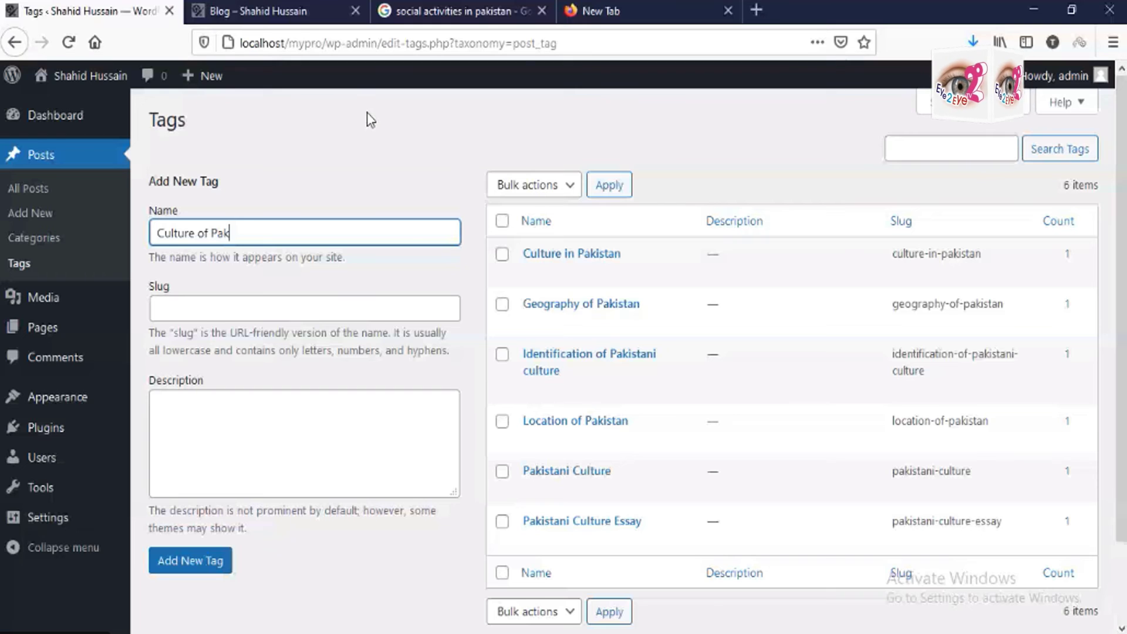
{"action": "type", "text": "istan"}
- Set the new tag's slug to "culture-of-pakistan", add the tag without a description, and check the reloaded tags list
{"action": "left_click", "coordinate": [250, 310]}
{"action": "type", "text": "c"}
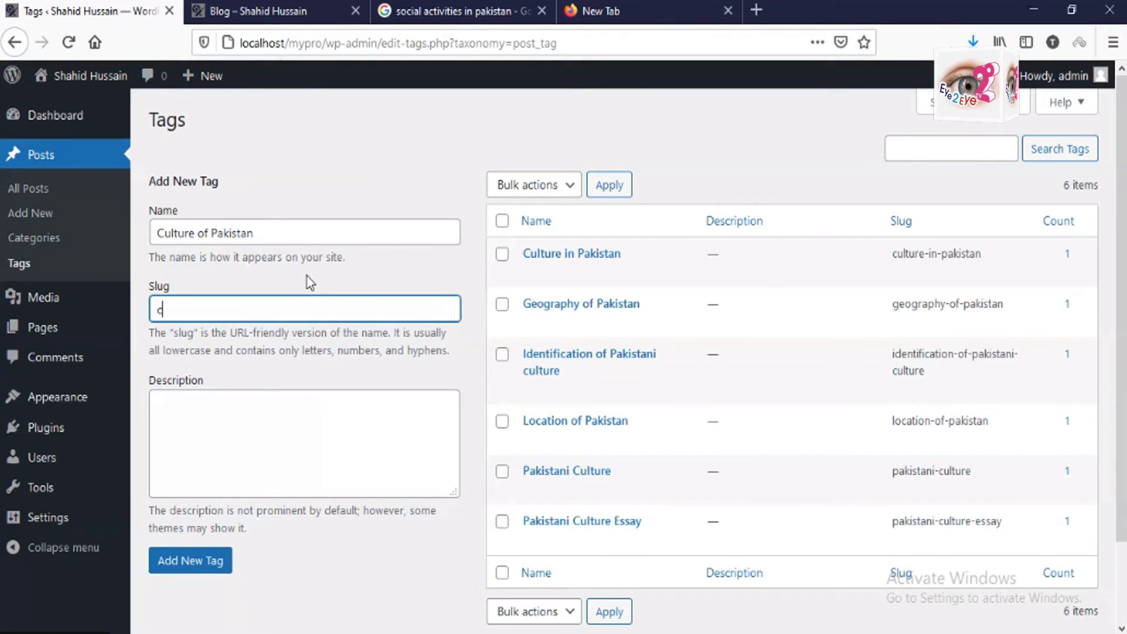
{"action": "type", "text": "ulture-"}
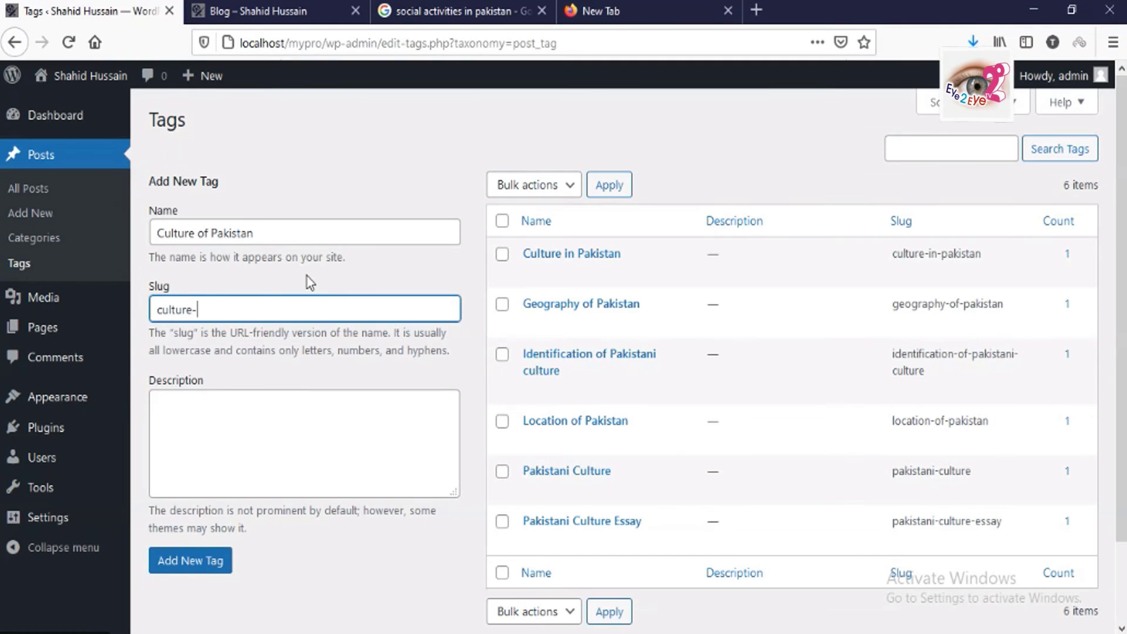
{"action": "type", "text": "of-pakistan"}
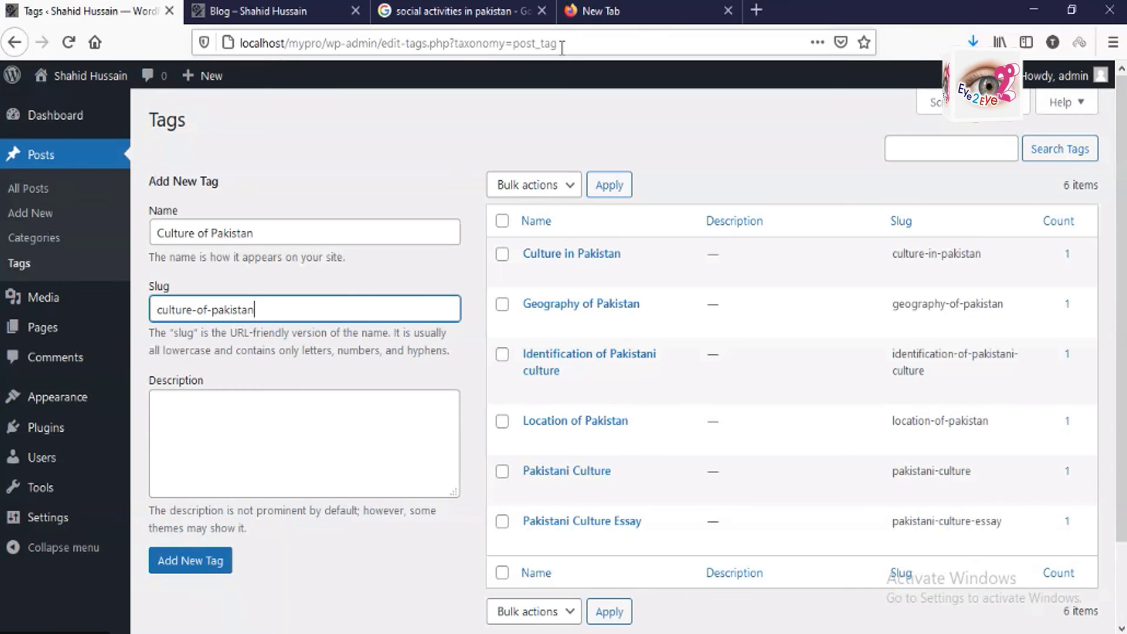
{"action": "left_click", "coordinate": [227, 406]}
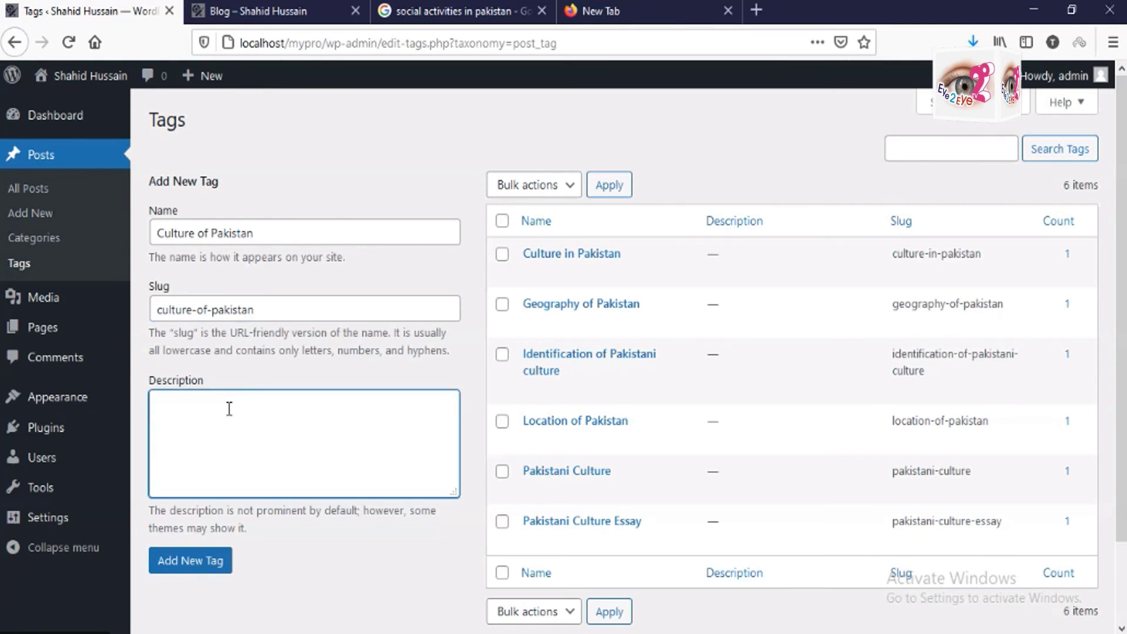
{"action": "left_click", "coordinate": [188, 564]}
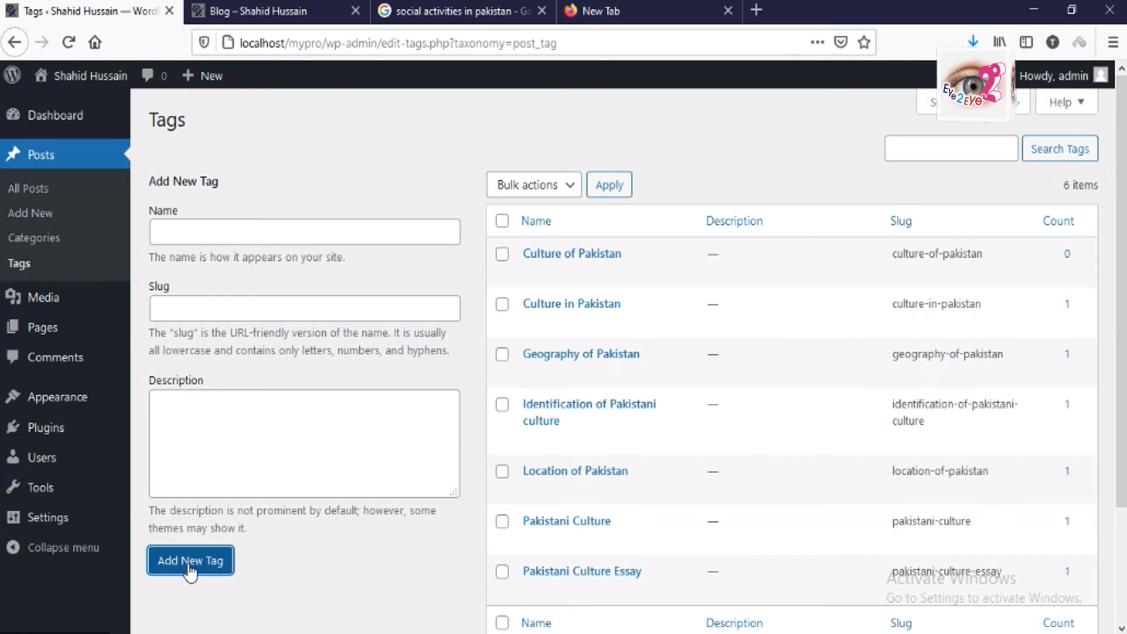
{"action": "left_click", "coordinate": [51, 270]}
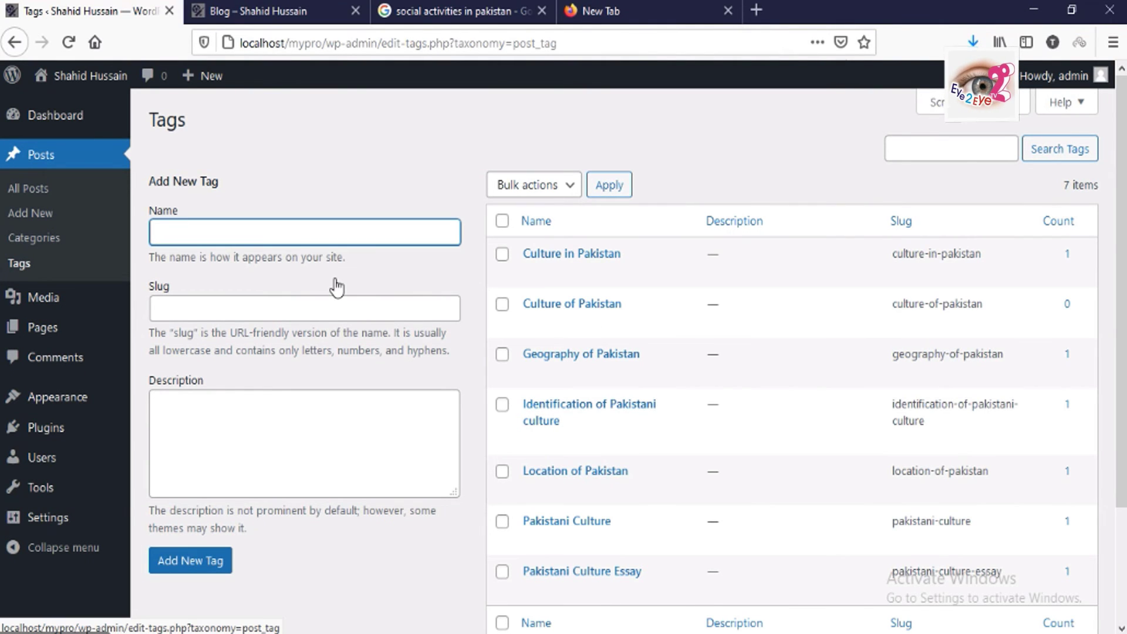
{"action": "scroll", "coordinate": [688, 455], "scroll_direction": "down", "scroll_amount": 3}
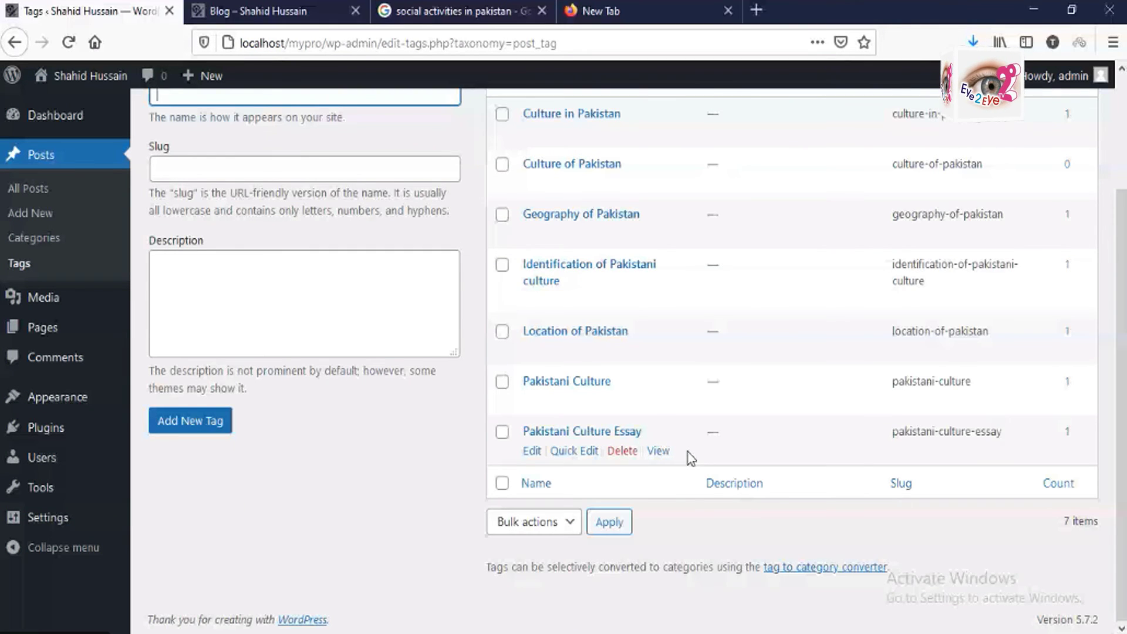
{"action": "scroll", "coordinate": [688, 458], "scroll_direction": "up", "scroll_amount": 3}
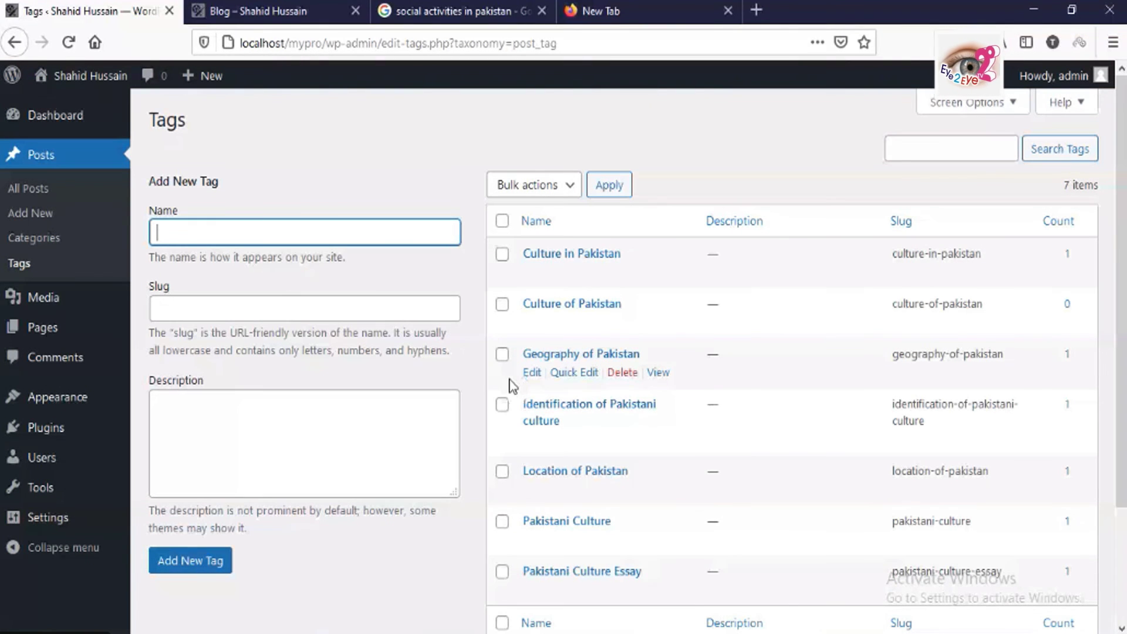
{"action": "scroll", "coordinate": [460, 561], "scroll_direction": "down", "scroll_amount": 1}
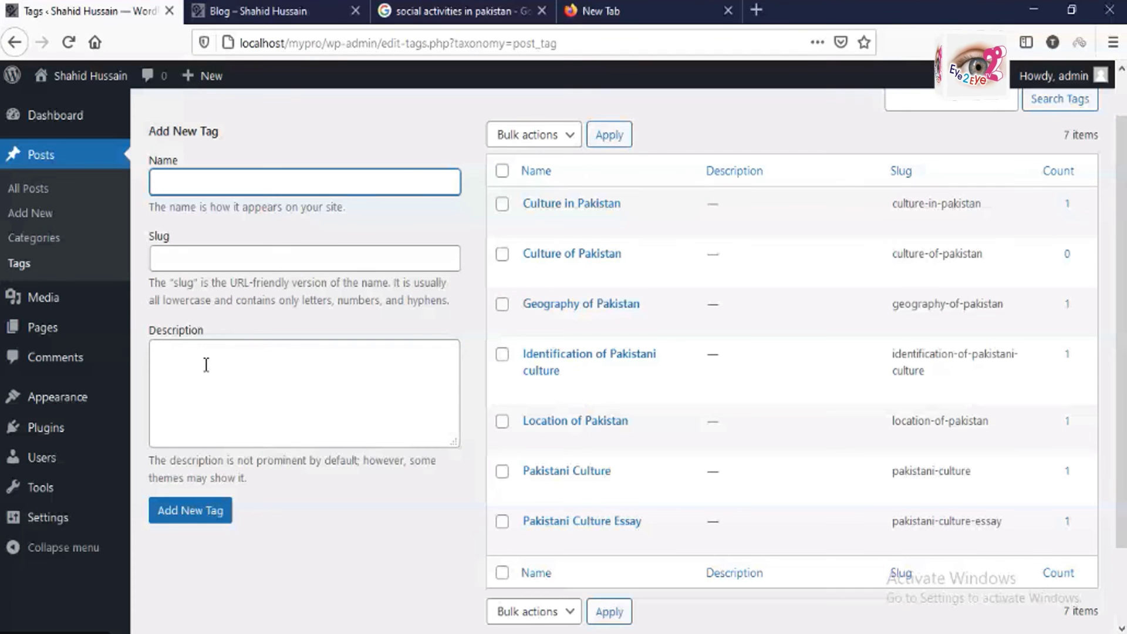
- Check the Pakistani Culture post on the live blog page, view its Culture category archive, and return to the blog
{"action": "key", "text": "ctrl+Tab"}
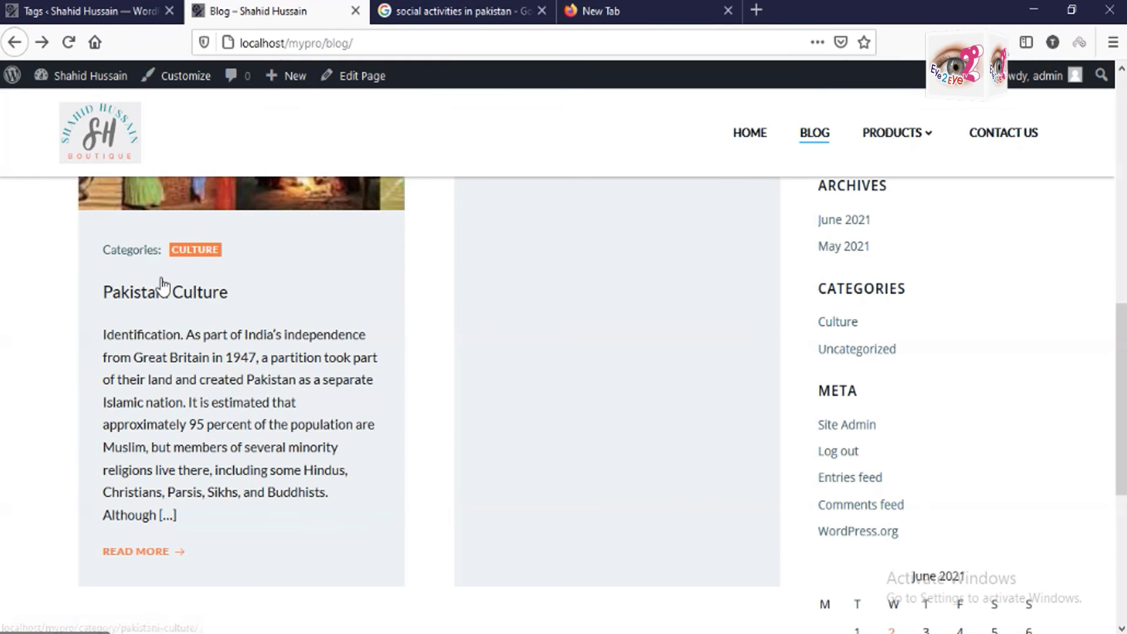
{"action": "scroll", "coordinate": [163, 287], "scroll_direction": "up", "scroll_amount": 6}
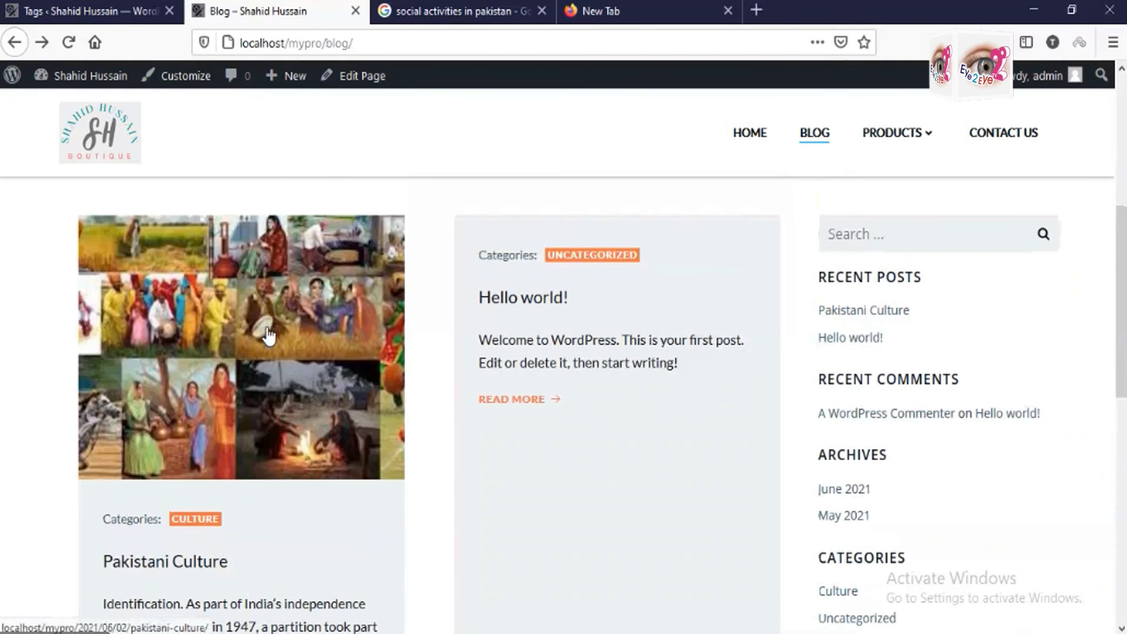
{"action": "scroll", "coordinate": [267, 336], "scroll_direction": "down", "scroll_amount": 2}
{"action": "scroll", "coordinate": [267, 335], "scroll_direction": "down", "scroll_amount": 3}
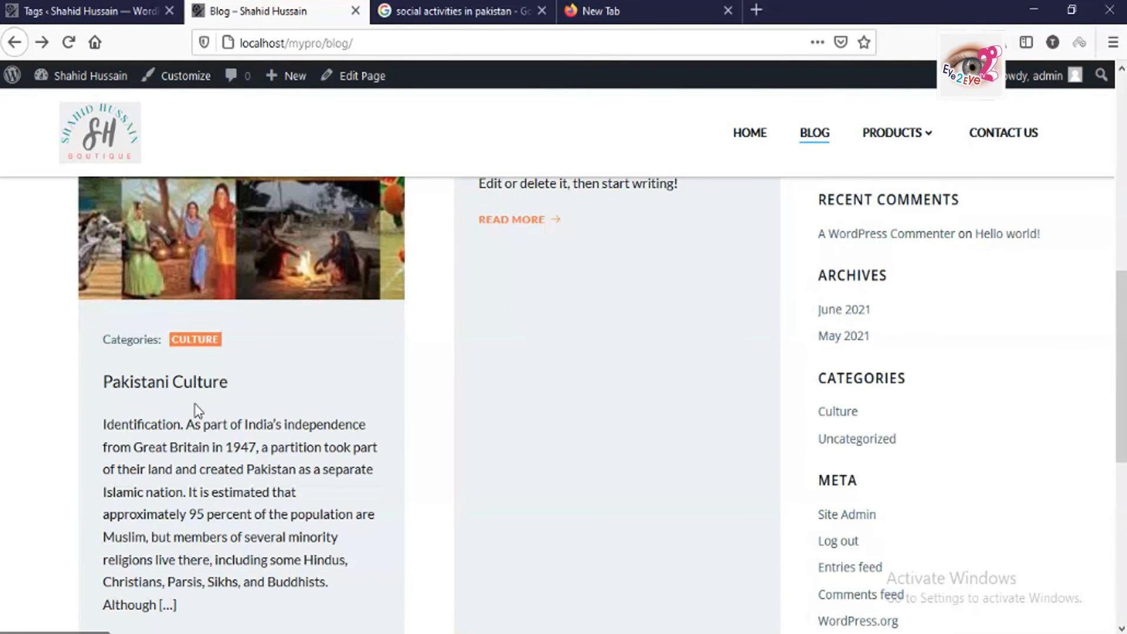
{"action": "left_click", "coordinate": [195, 339]}
{"action": "left_click", "coordinate": [14, 43]}
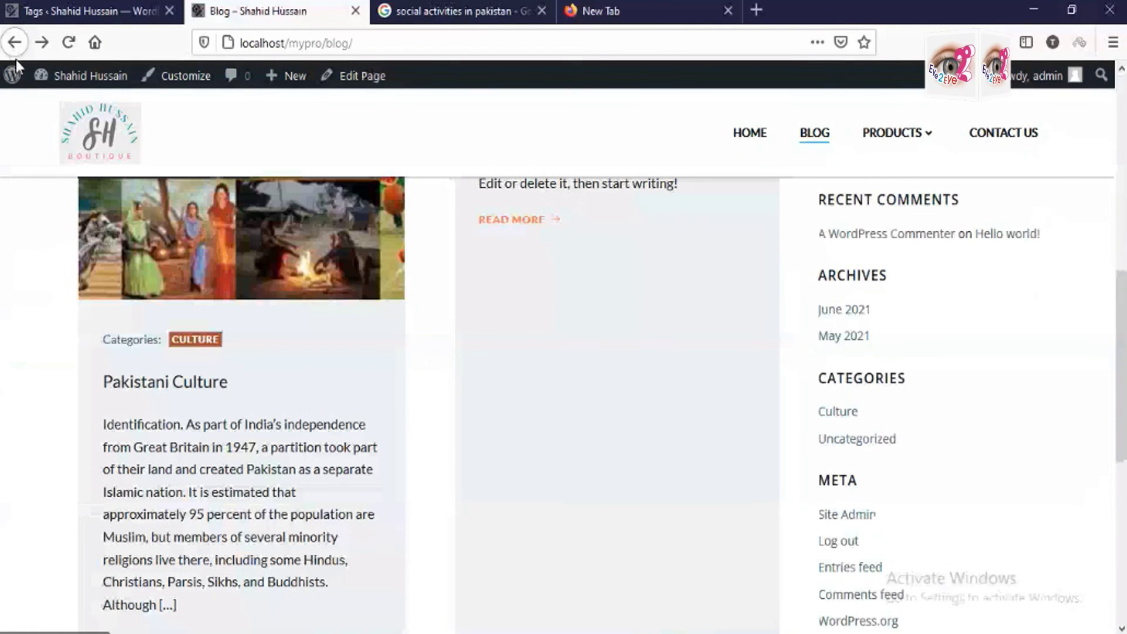
{"action": "left_click", "coordinate": [199, 339]}
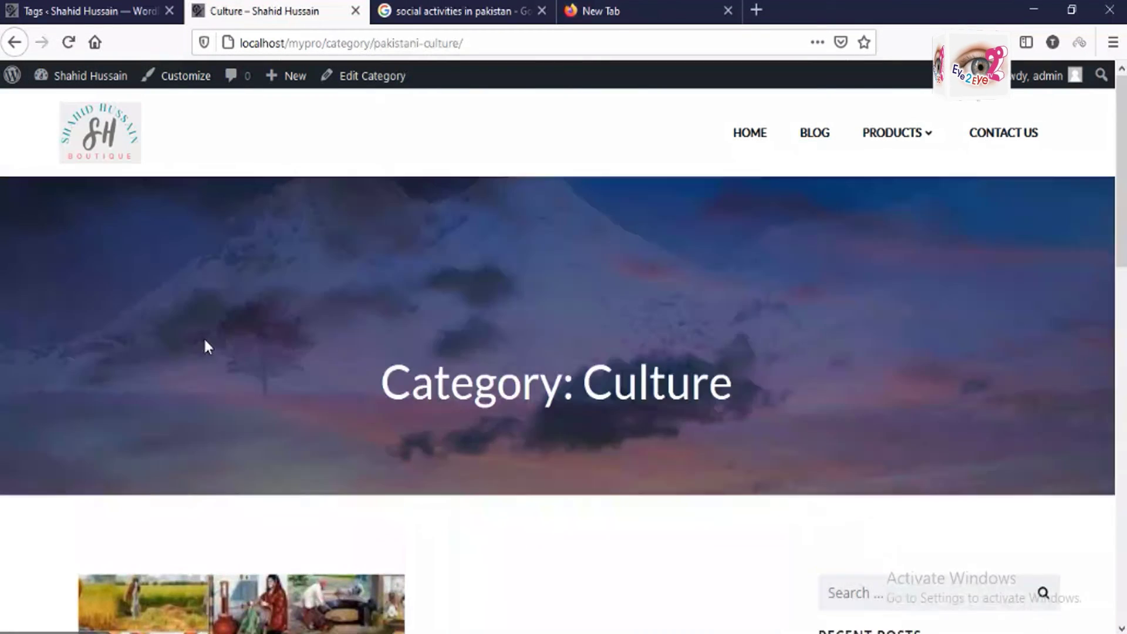
{"action": "left_click", "coordinate": [14, 43]}
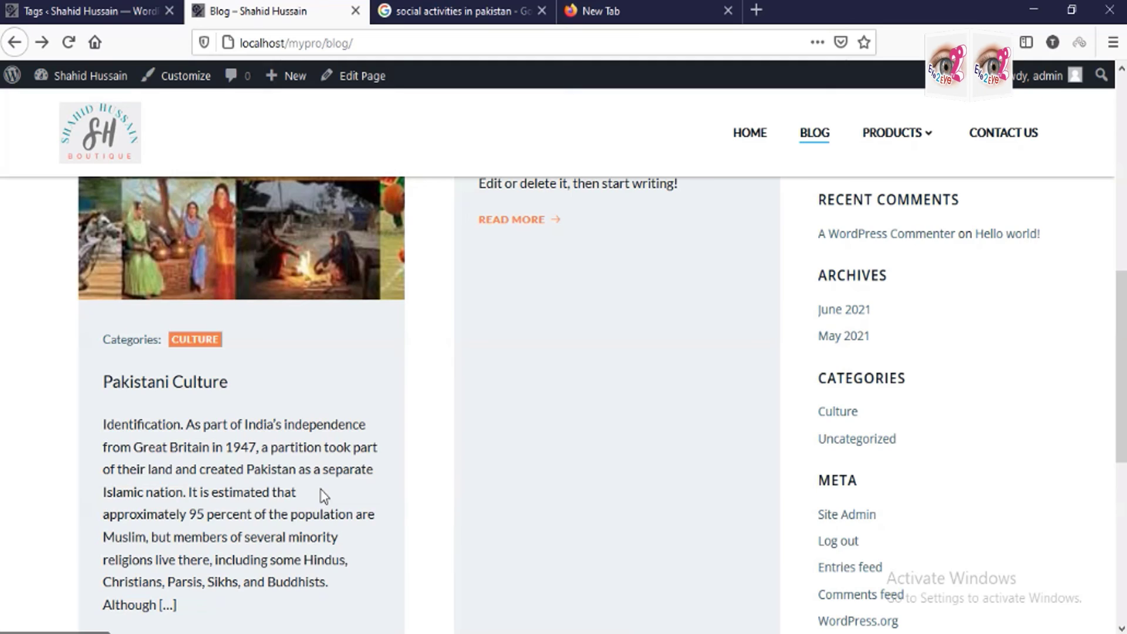
- Open the theme customizer for the Blog page and look through its header, content, footer and general sections
{"action": "scroll", "coordinate": [296, 428], "scroll_direction": "up", "scroll_amount": 10}
{"action": "left_click", "coordinate": [179, 75]}
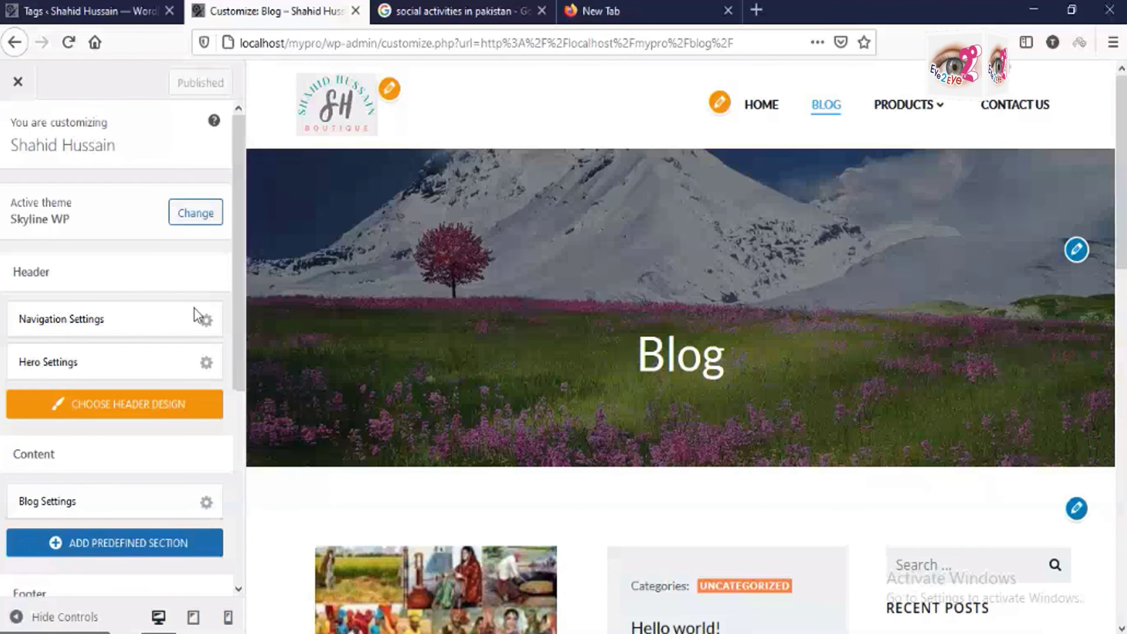
{"action": "scroll", "coordinate": [166, 407], "scroll_direction": "down", "scroll_amount": 5}
{"action": "scroll", "coordinate": [163, 408], "scroll_direction": "up", "scroll_amount": 5}
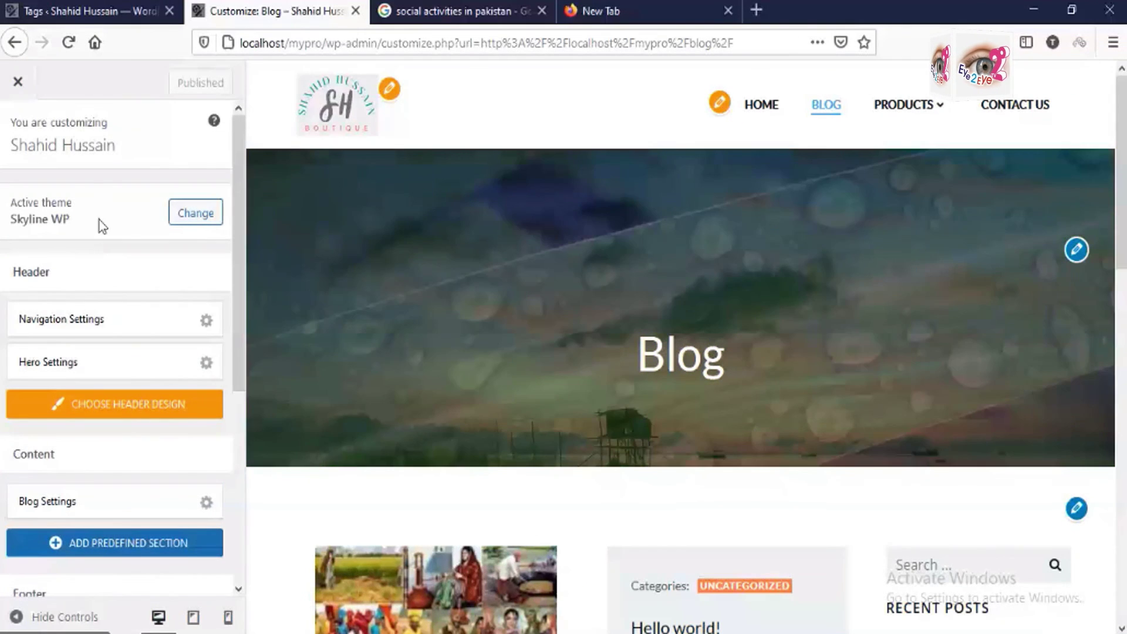
{"action": "scroll", "coordinate": [235, 362], "scroll_direction": "down", "scroll_amount": 2}
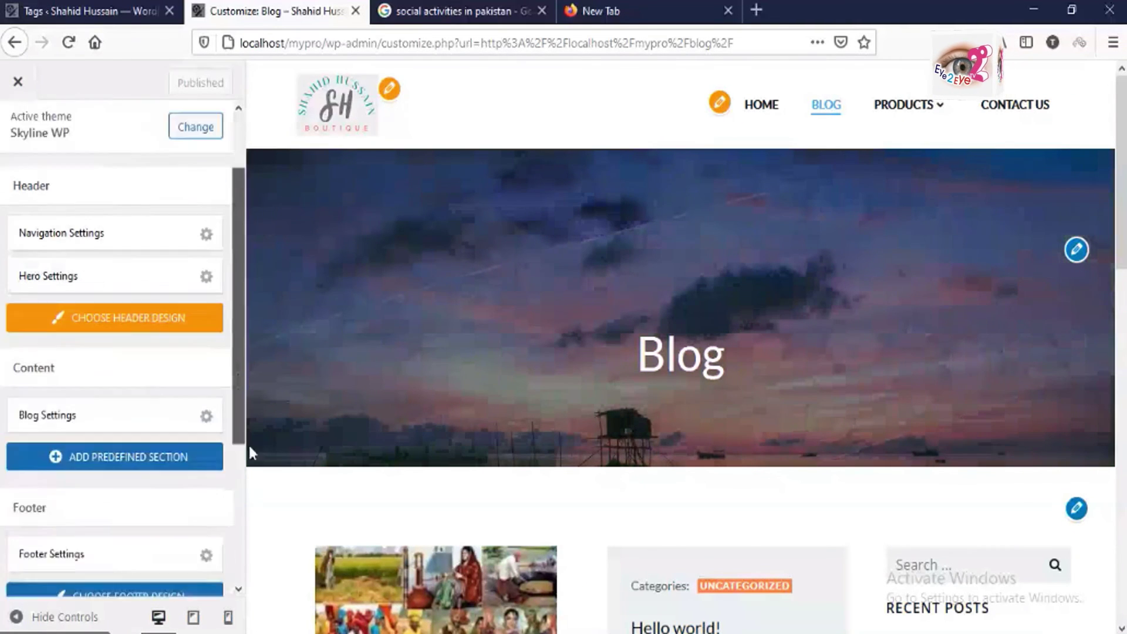
{"action": "left_click_drag", "start_coordinate": [250, 452], "coordinate": [260, 498]}
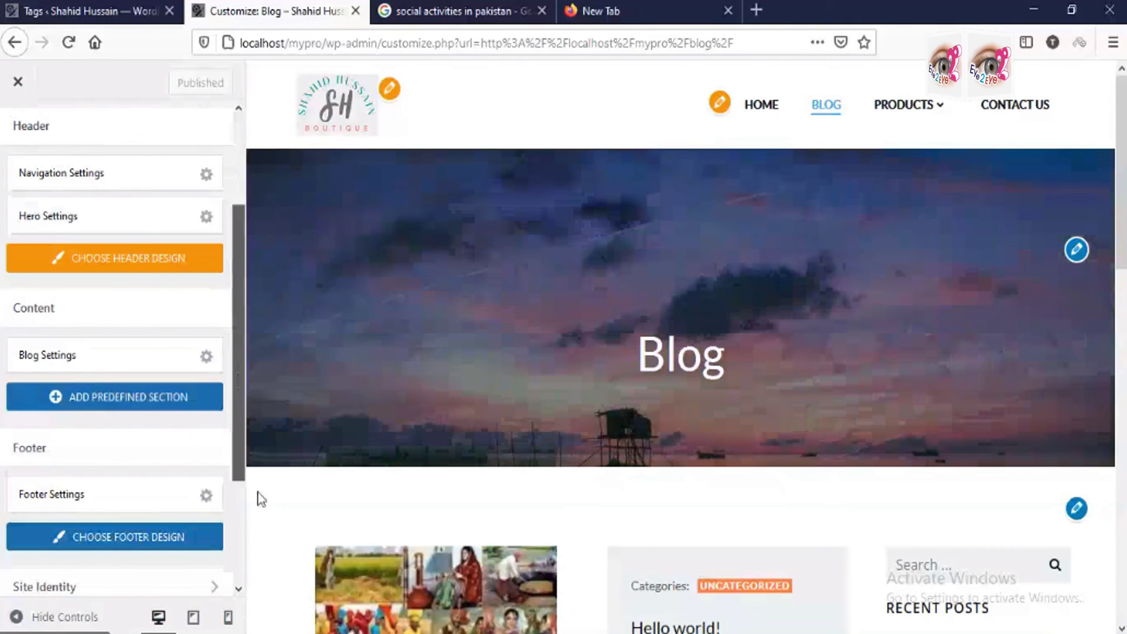
{"action": "scroll", "coordinate": [239, 569], "scroll_direction": "down", "scroll_amount": 3}
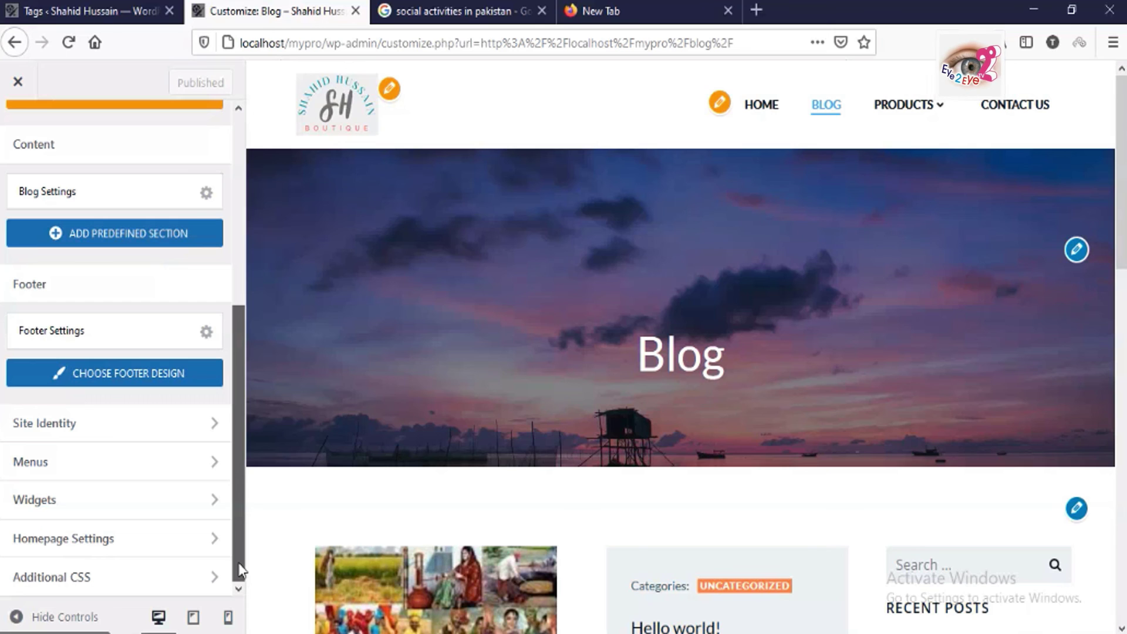
{"action": "left_click_drag", "start_coordinate": [239, 569], "coordinate": [269, 303]}
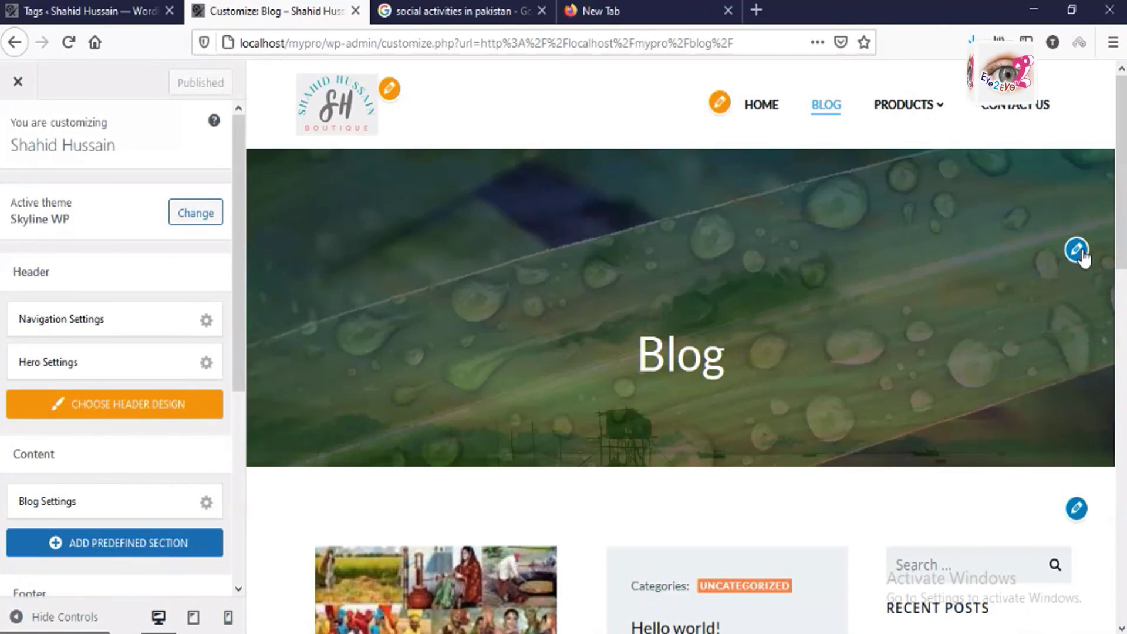
- Examine the hero's slideshow background settings and the Slide 1 image, and preview the Products page
{"action": "left_click", "coordinate": [1077, 251]}
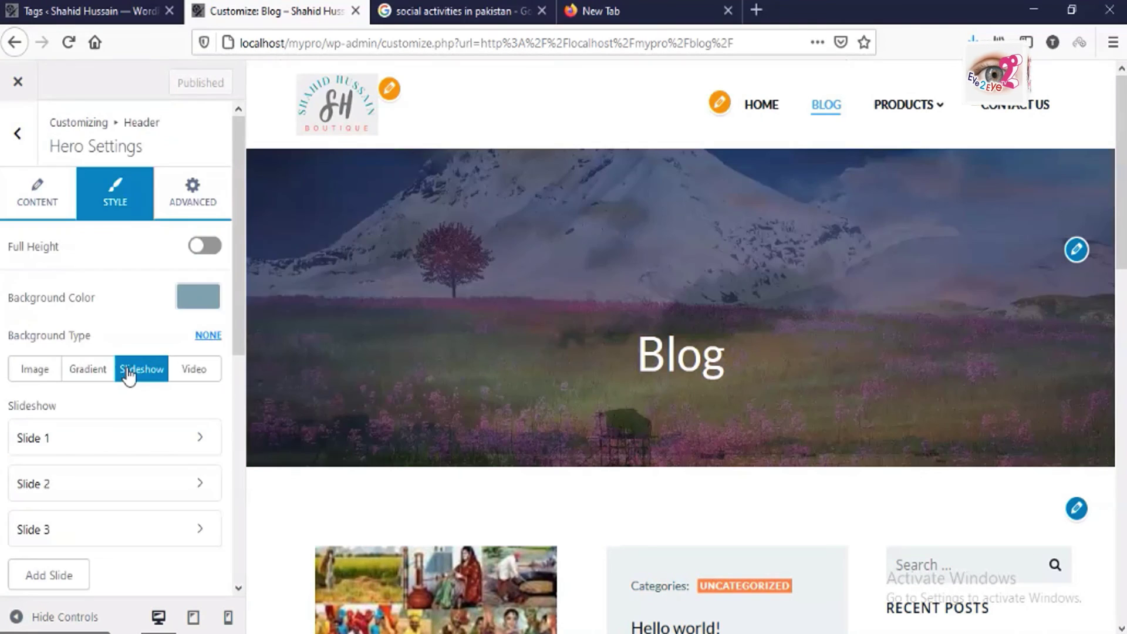
{"action": "scroll", "coordinate": [131, 354], "scroll_direction": "down", "scroll_amount": 2}
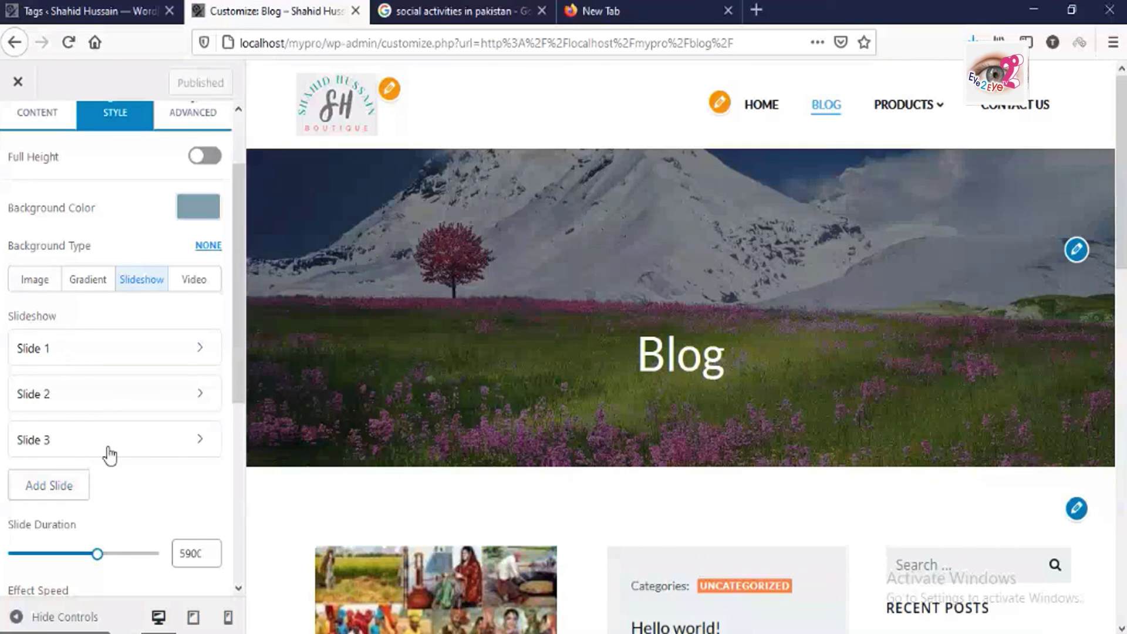
{"action": "left_click", "coordinate": [101, 352]}
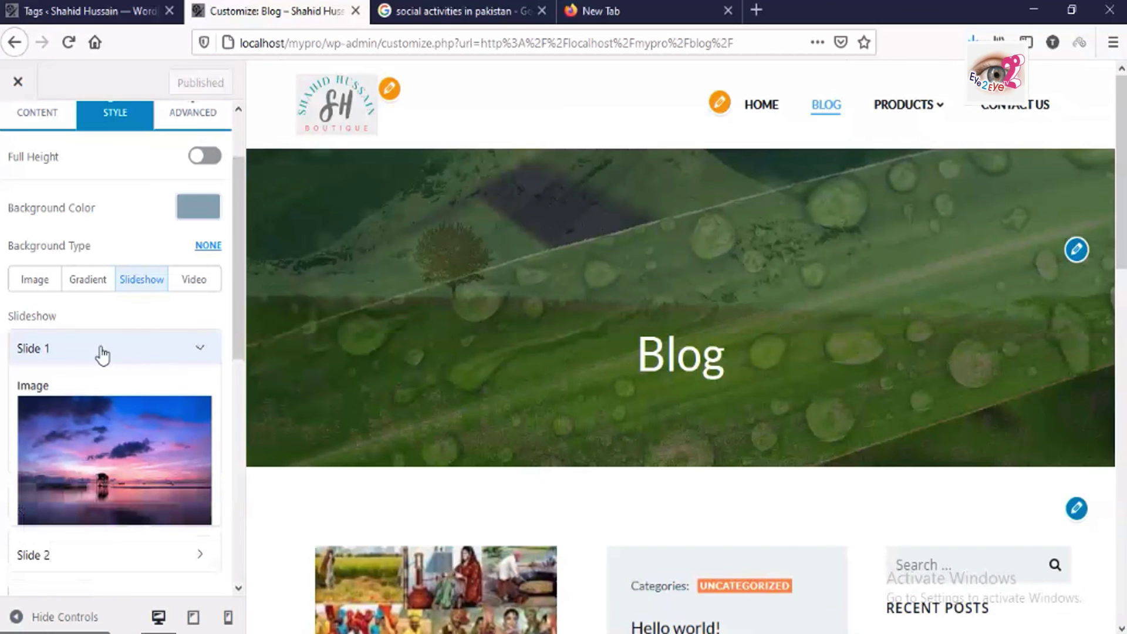
{"action": "scroll", "coordinate": [103, 355], "scroll_direction": "down", "scroll_amount": 3}
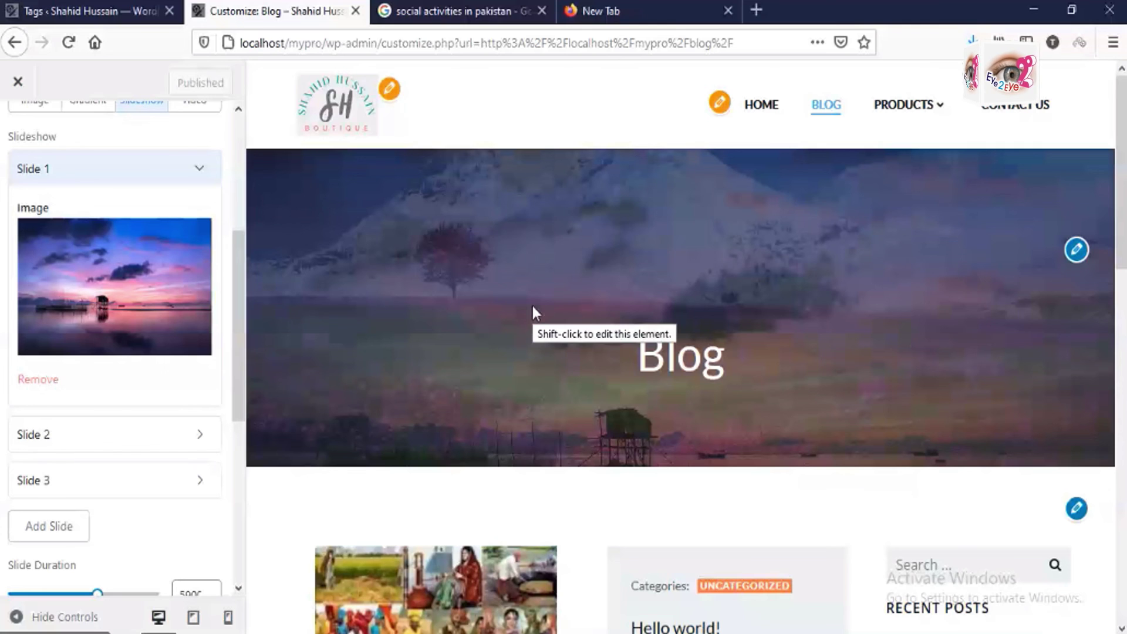
{"action": "left_click", "coordinate": [909, 108]}
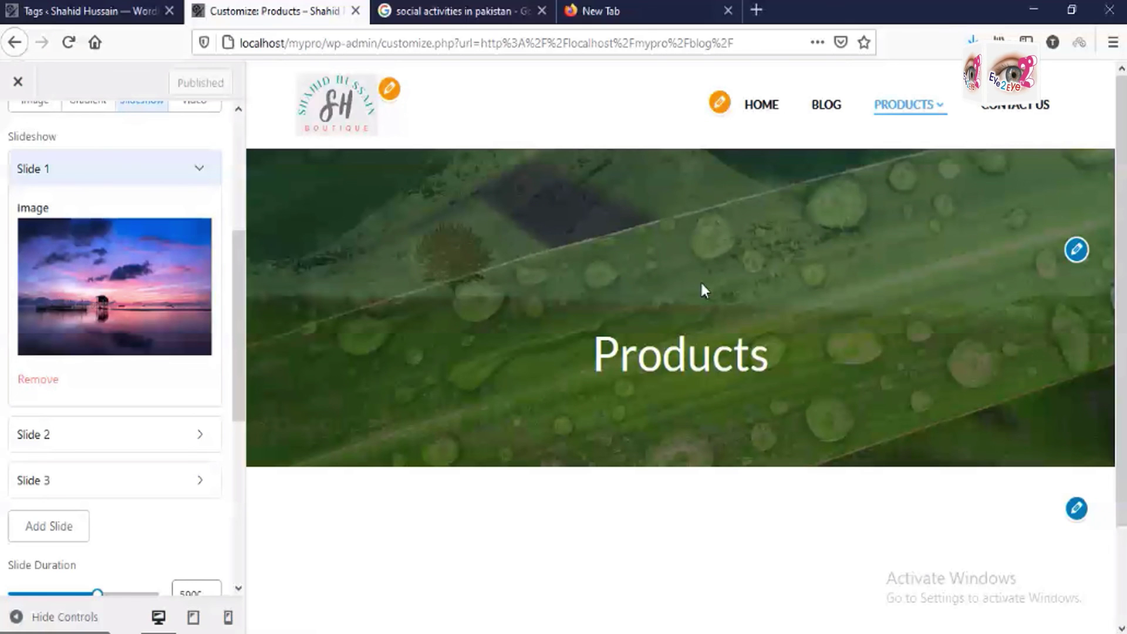
- Try the hero background type None, preview it on the Blog page, and leave the customizer without publishing
{"action": "scroll", "coordinate": [244, 266], "scroll_direction": "up", "scroll_amount": 2}
{"action": "left_click_drag", "start_coordinate": [245, 266], "coordinate": [248, 197]}
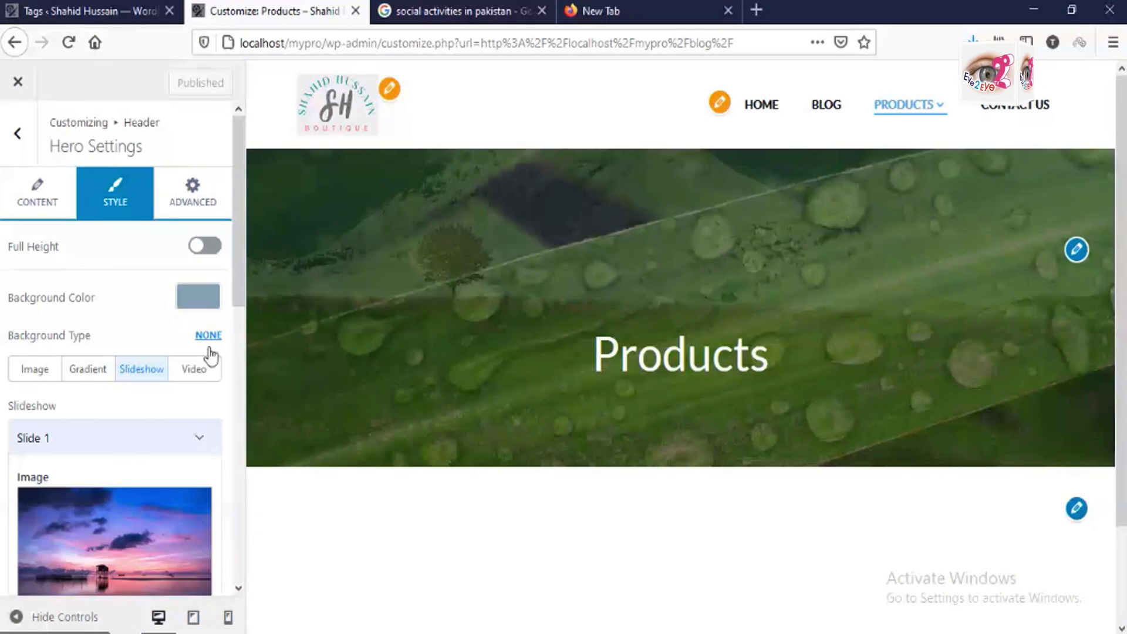
{"action": "left_click", "coordinate": [209, 335]}
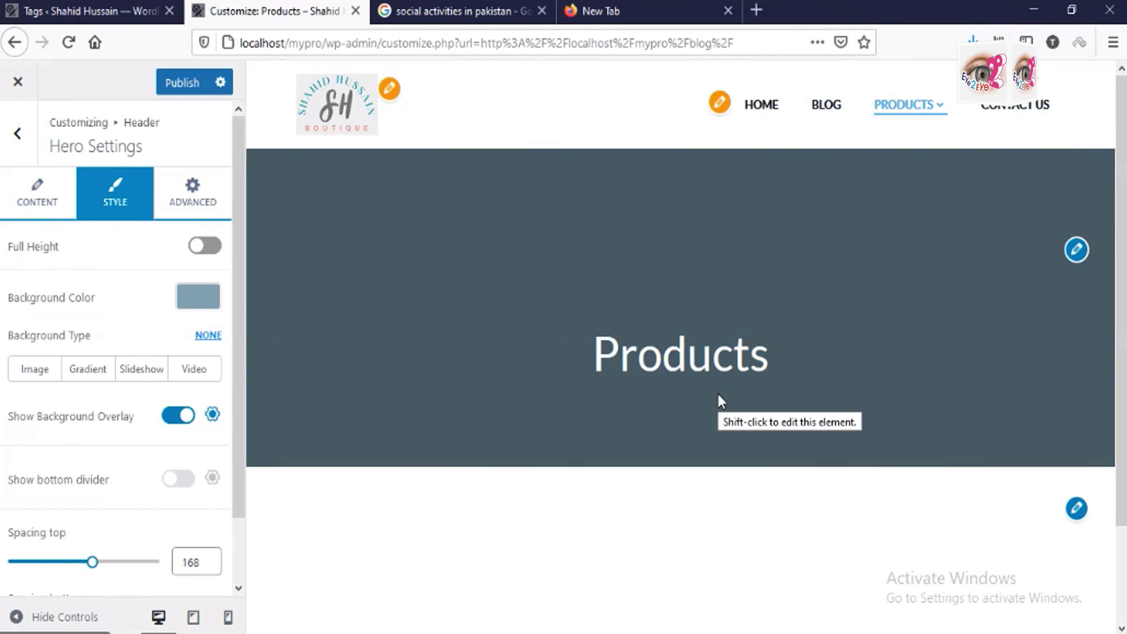
{"action": "left_click", "coordinate": [825, 105]}
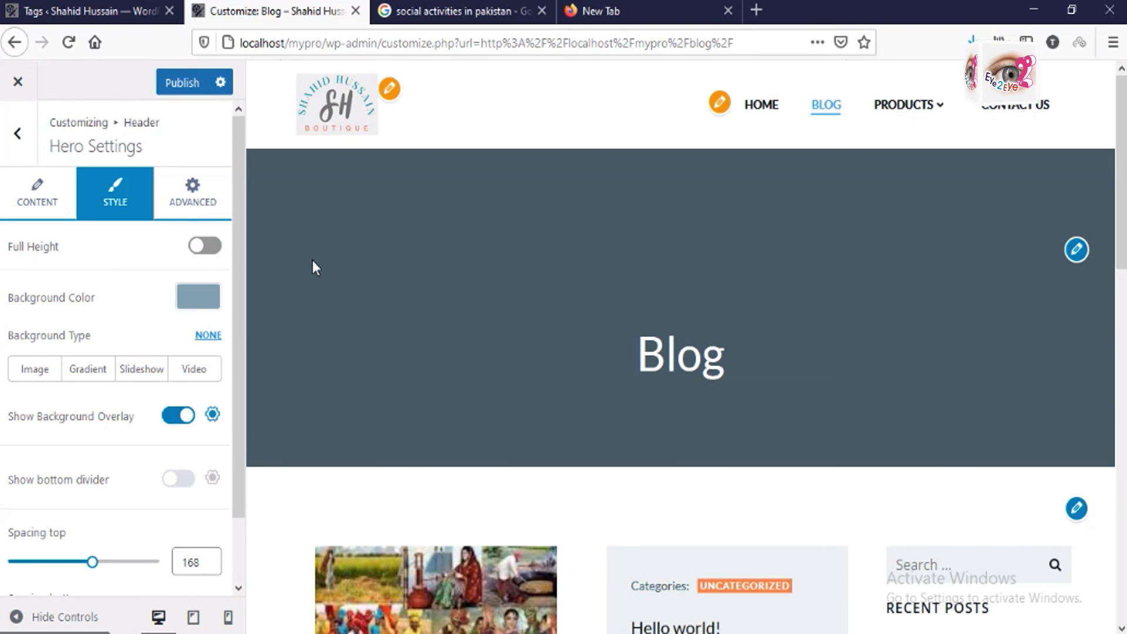
{"action": "left_click", "coordinate": [18, 82]}
{"action": "left_click", "coordinate": [622, 312]}
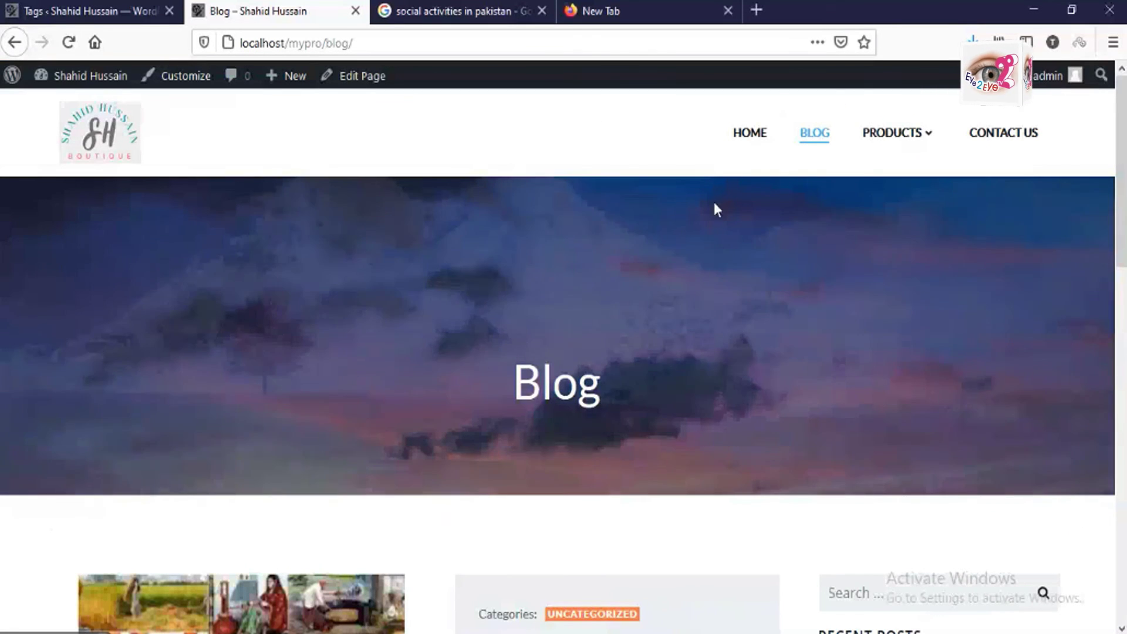
- View the content of the live site's home page
{"action": "left_click", "coordinate": [744, 136]}
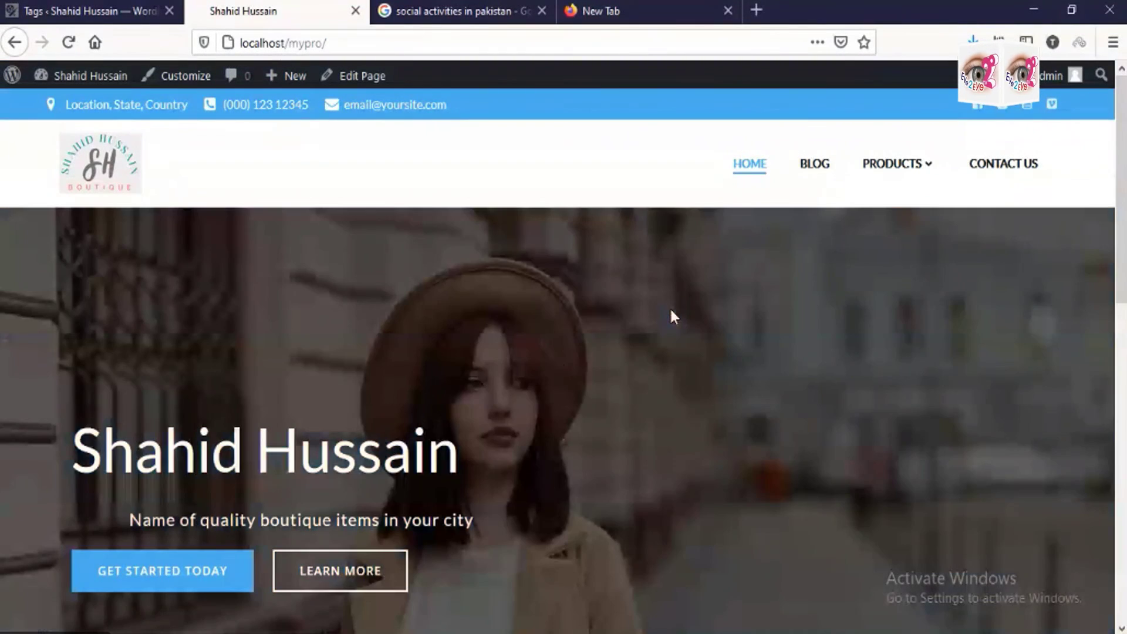
{"action": "scroll", "coordinate": [556, 361], "scroll_direction": "down", "scroll_amount": 5}
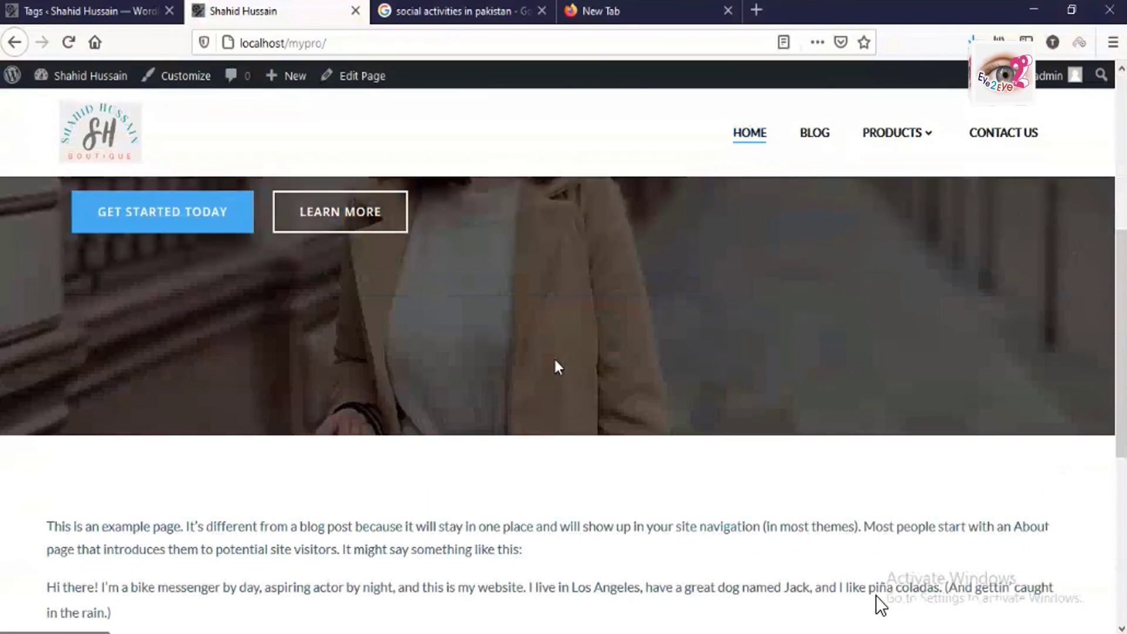